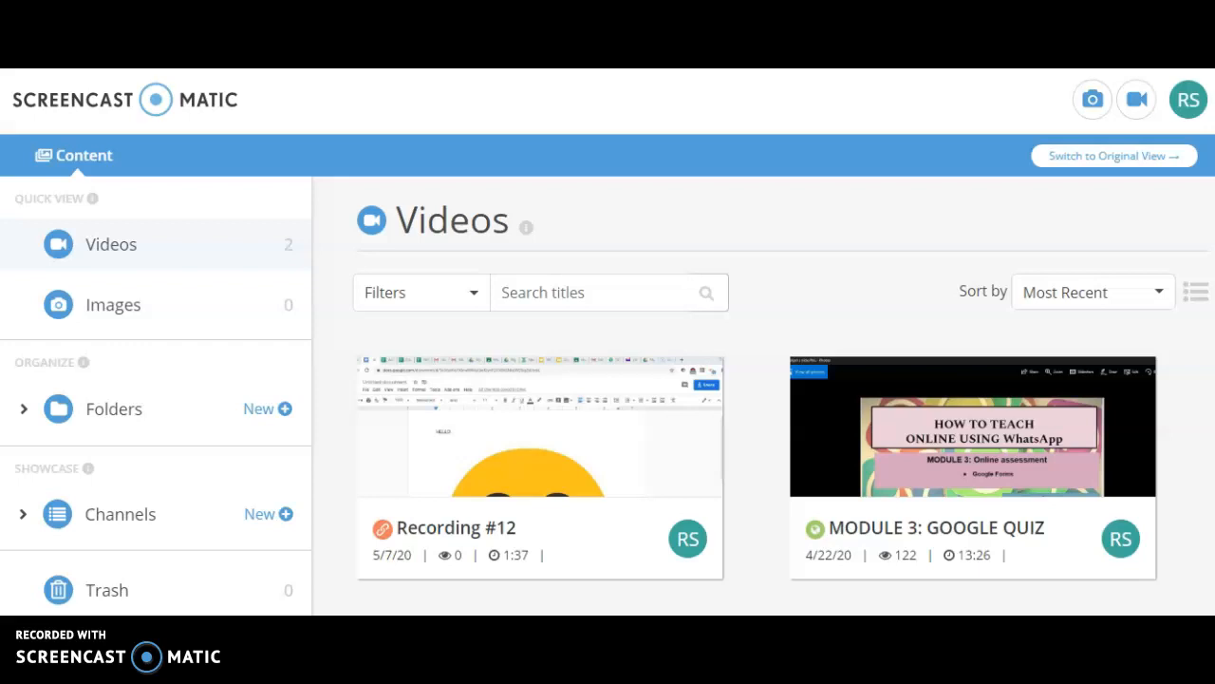
# Search Google for "book creator" in a new browser tab and open the bookcreator.com website.
pyautogui.hotkey('ctrl', 't')
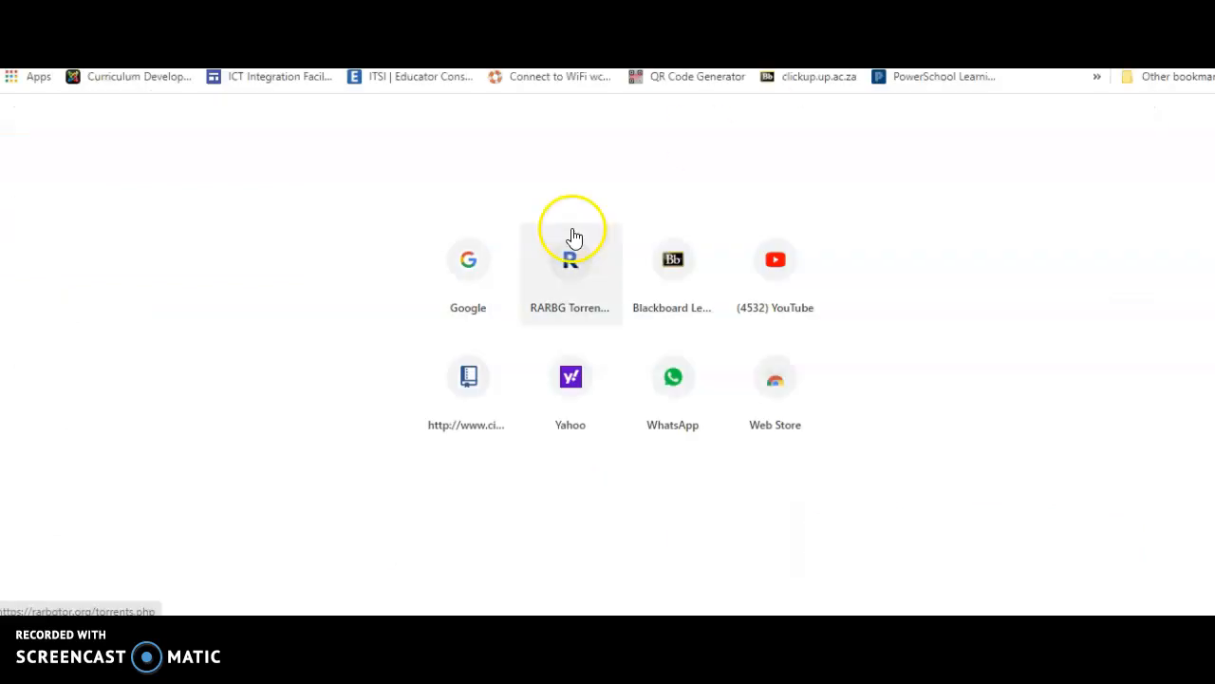
pyautogui.click(462, 279)
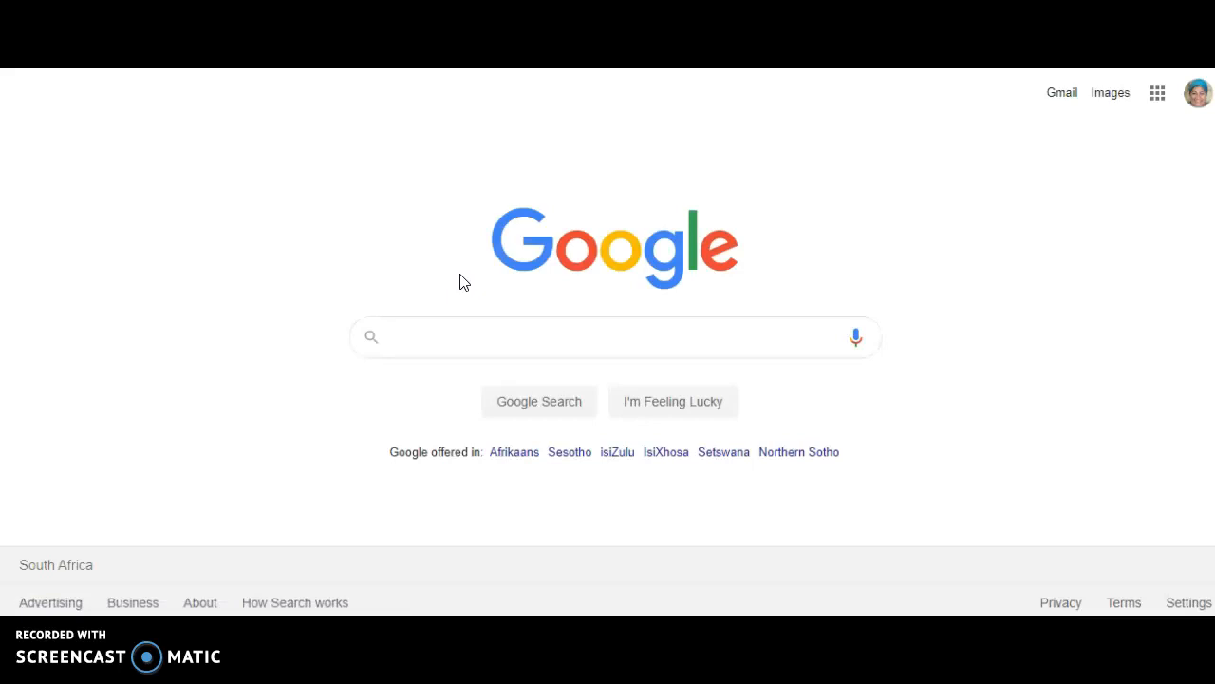
pyautogui.write('book')
pyautogui.click(471, 307)
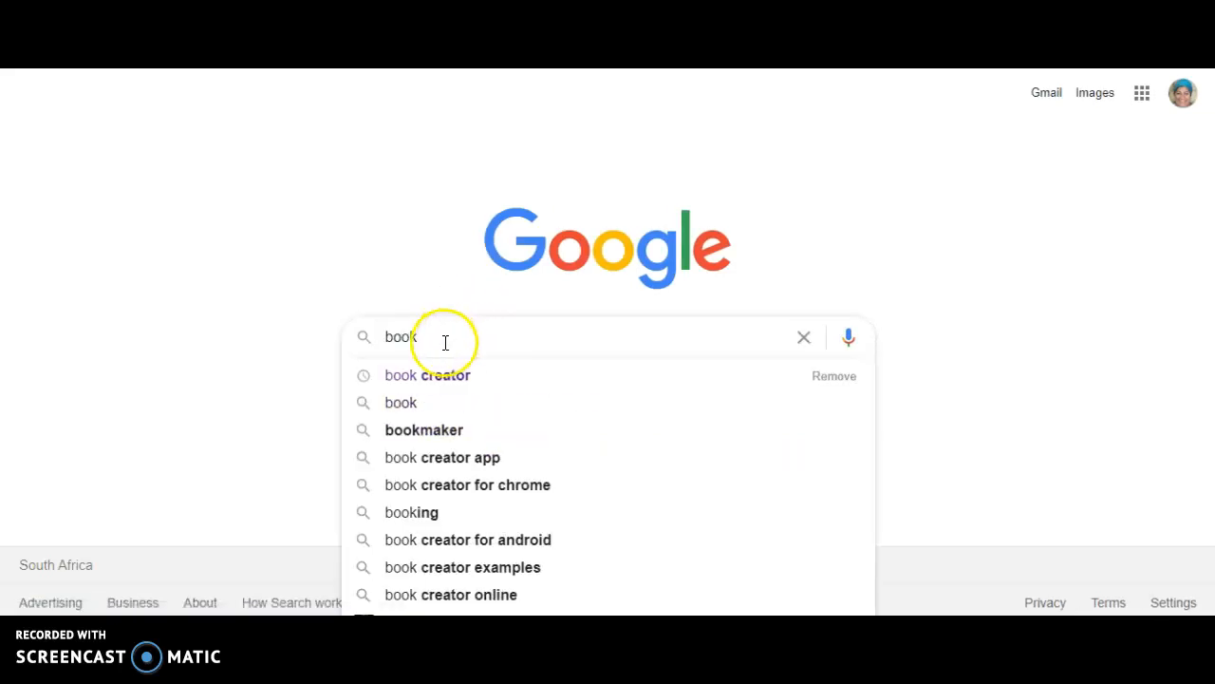
pyautogui.click(439, 376)
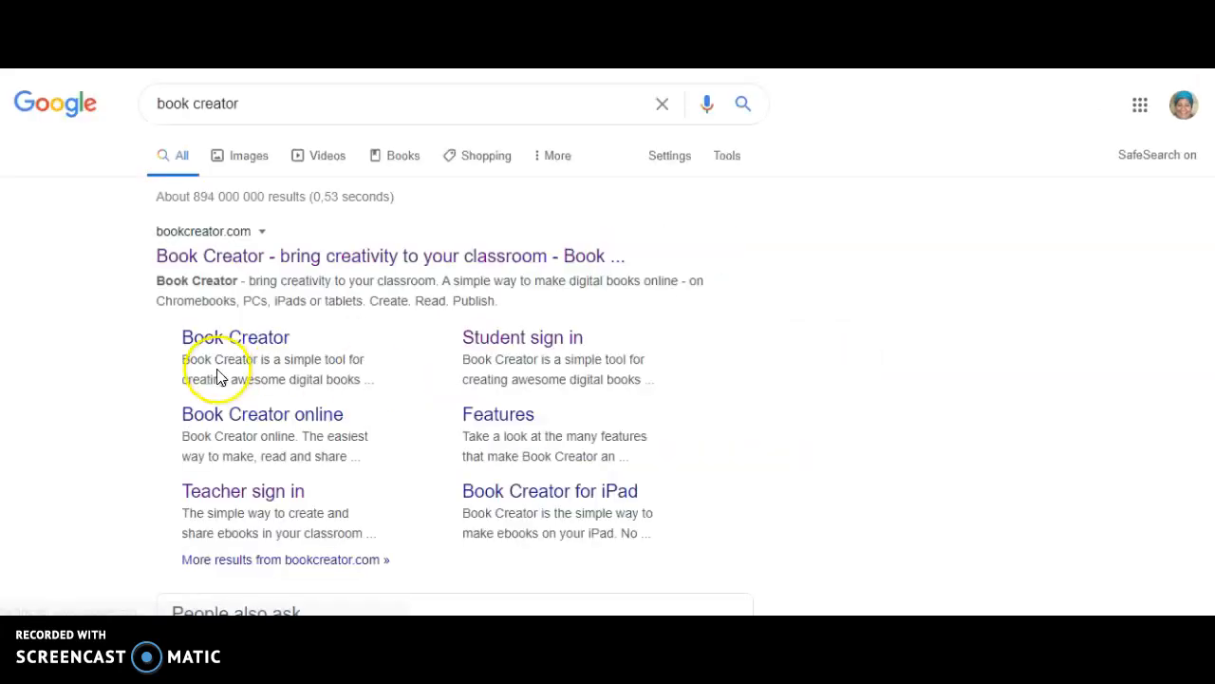
pyautogui.click(233, 263)
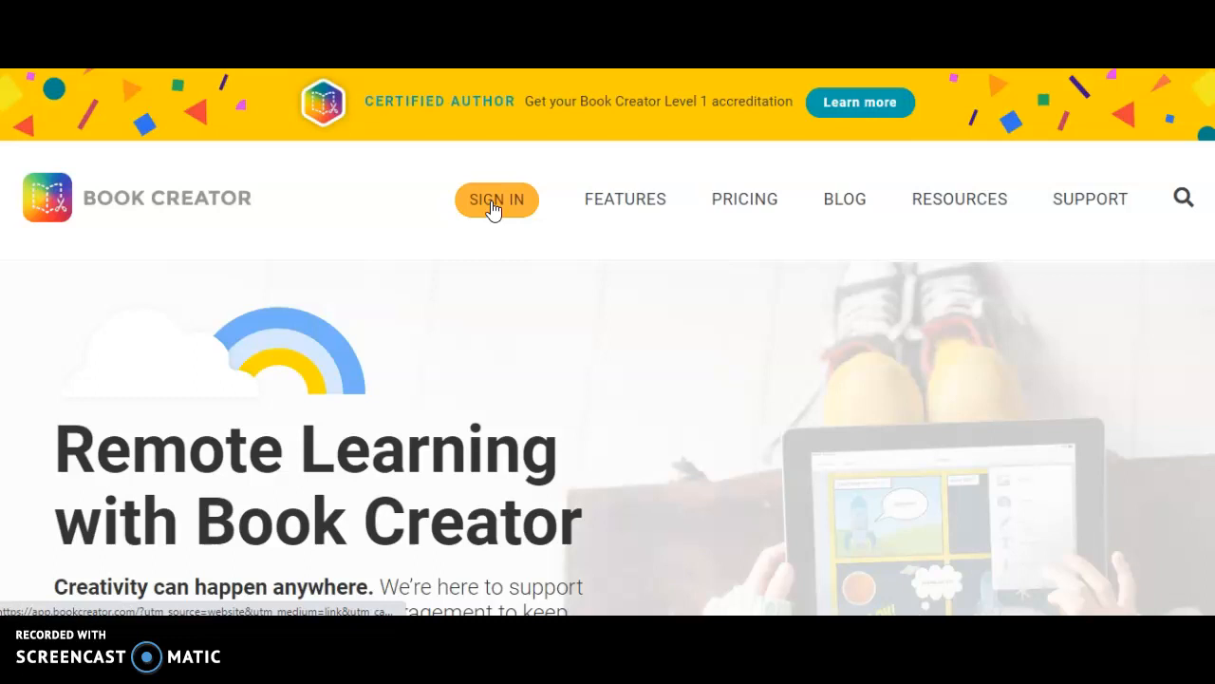
# Sign in to Book Creator as a teacher with an existing Google account.
pyautogui.click(493, 204)
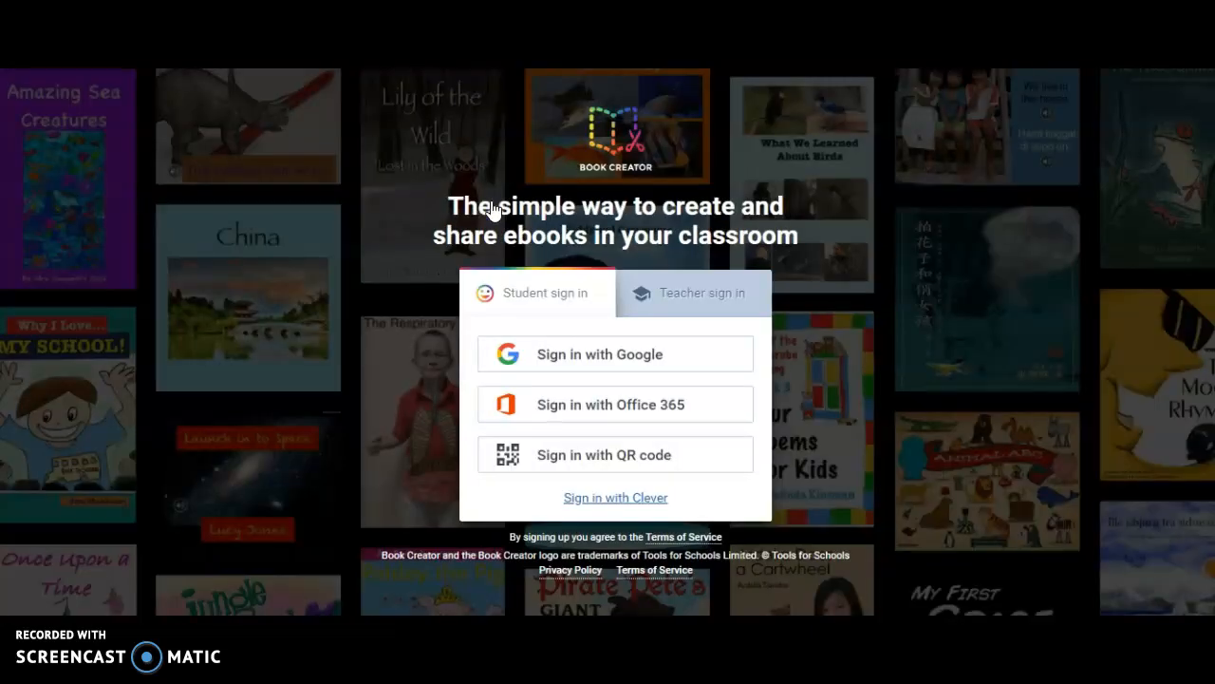
pyautogui.click(710, 309)
pyautogui.click(508, 289)
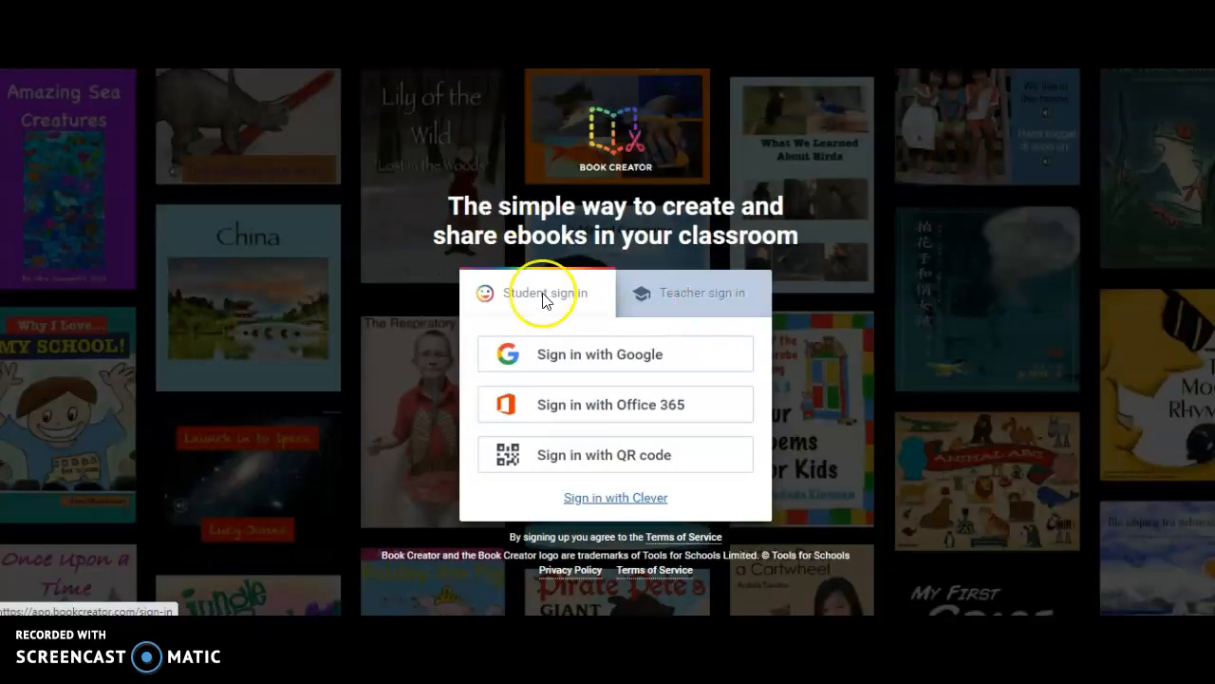
pyautogui.click(667, 300)
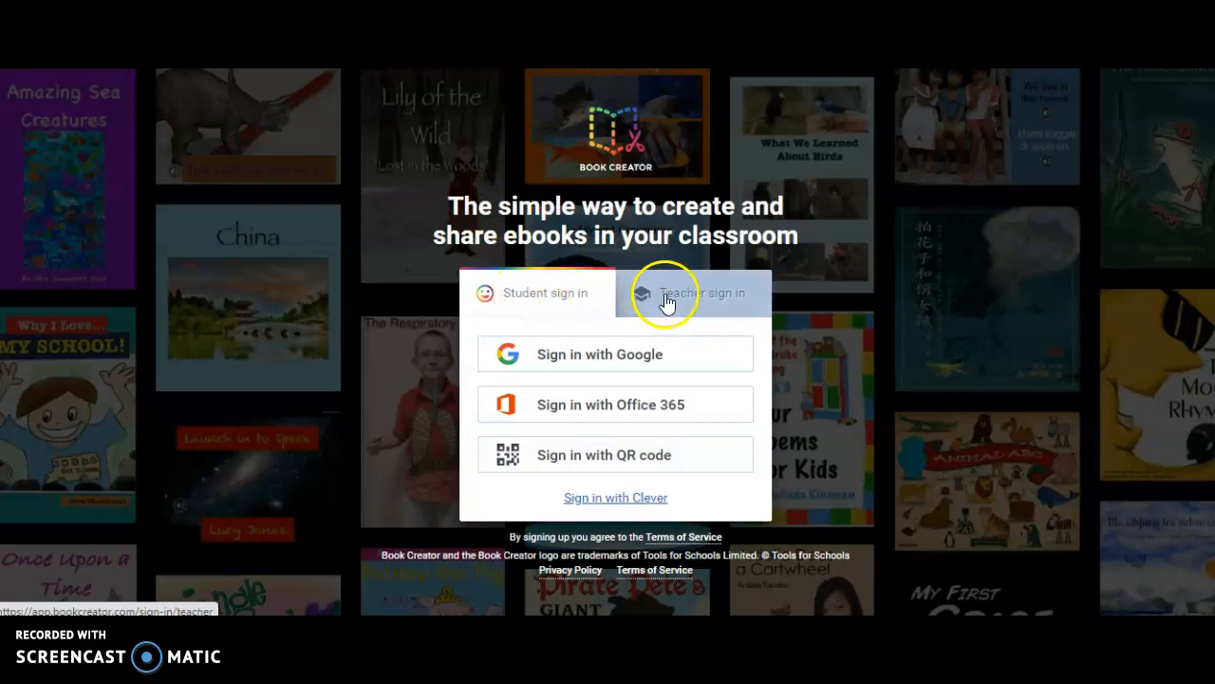
pyautogui.click(659, 305)
pyautogui.click(579, 304)
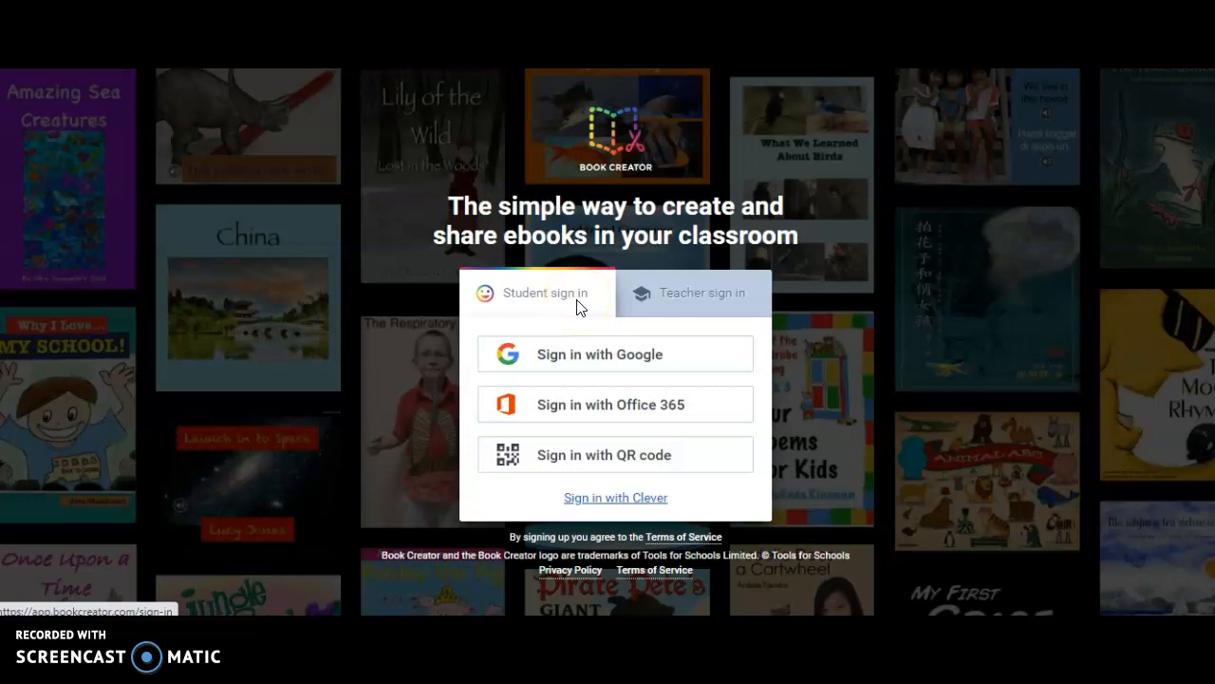
pyautogui.click(660, 300)
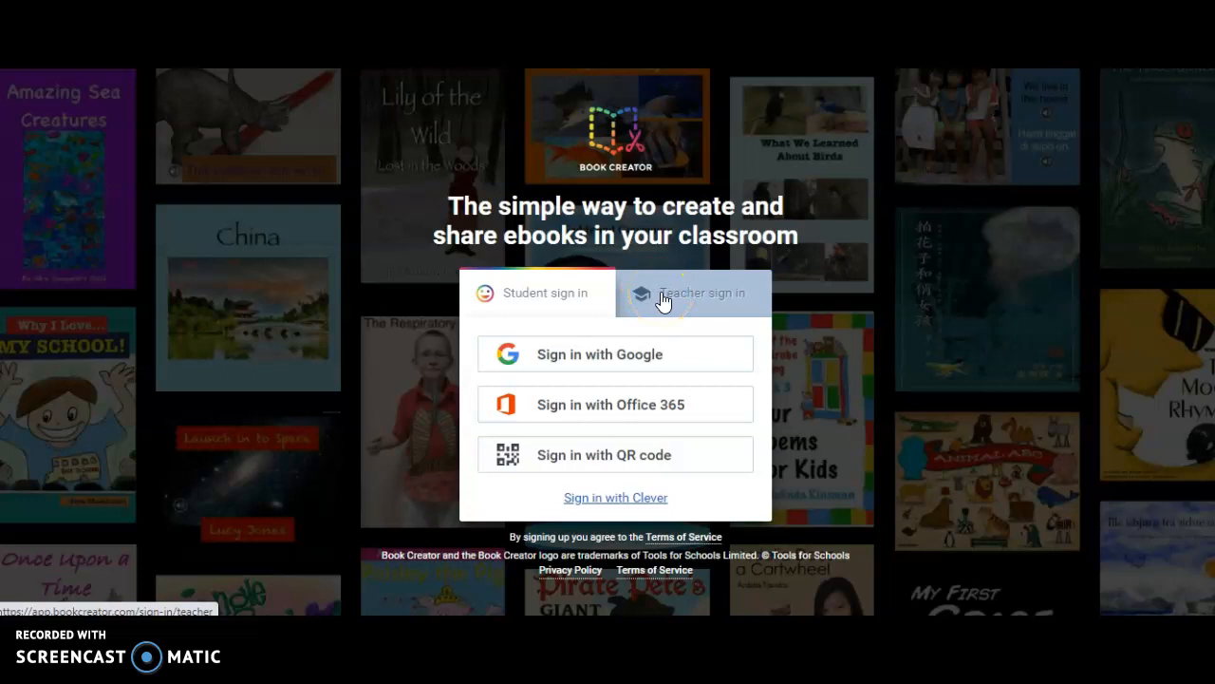
pyautogui.click(663, 300)
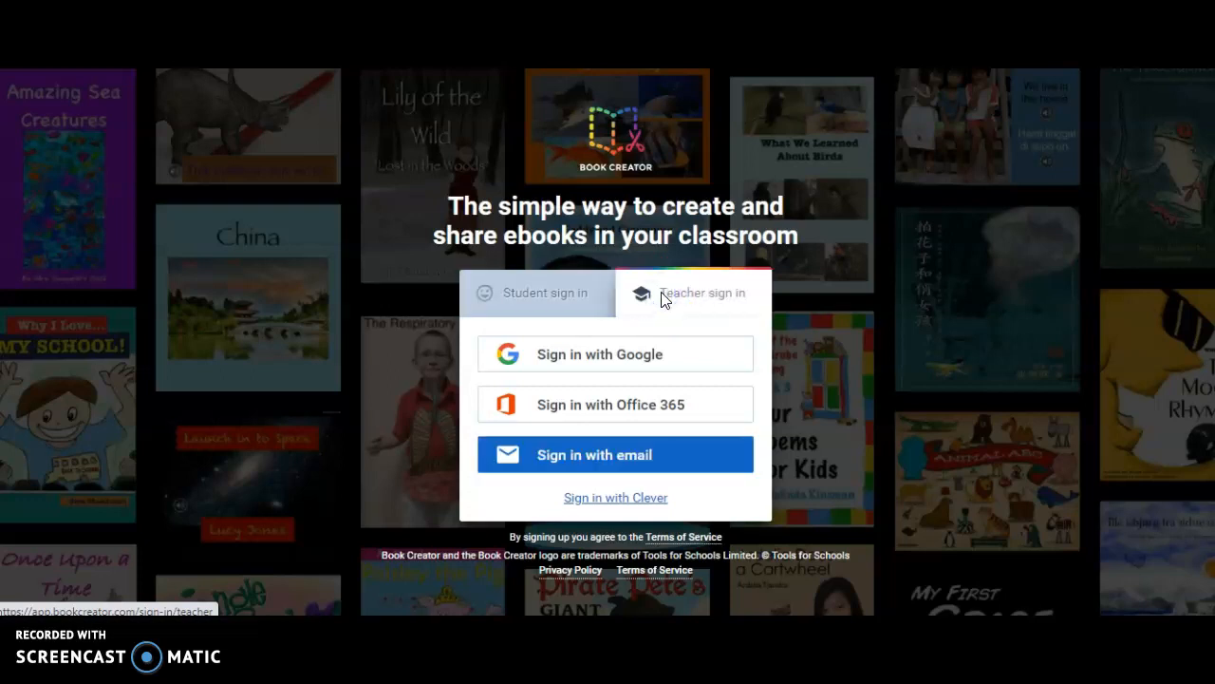
pyautogui.click(588, 356)
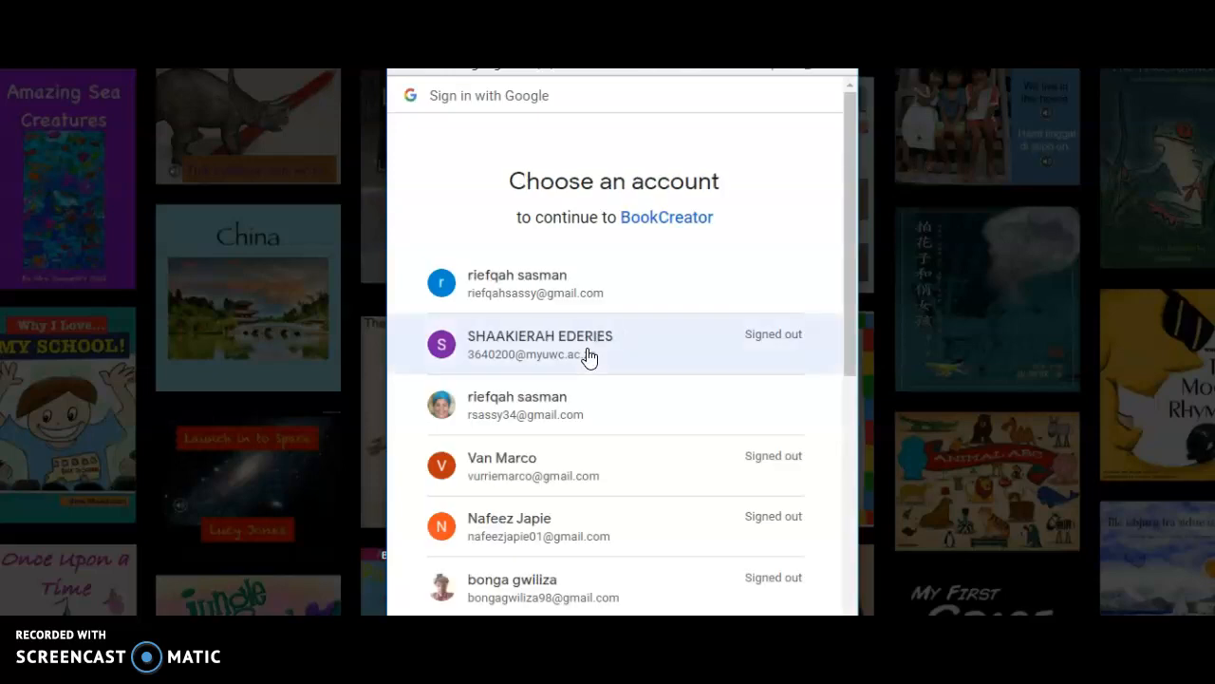
pyautogui.click(569, 404)
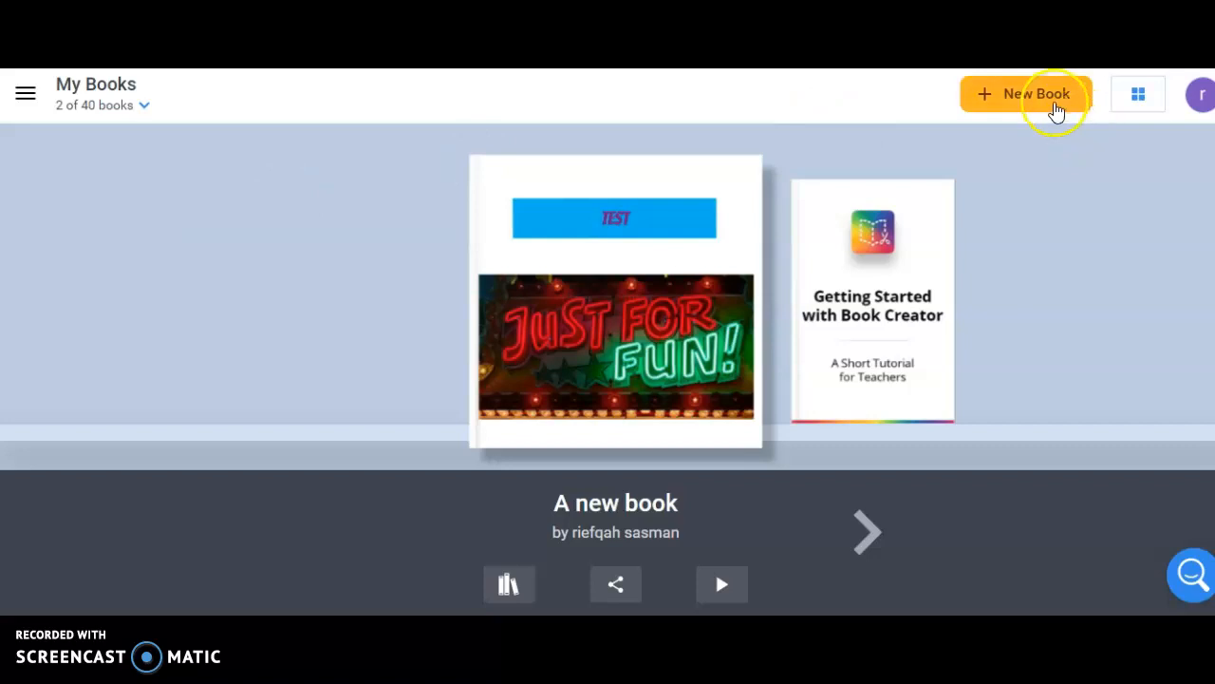
# Create a new book in the Square 1:1 Comic shape.
pyautogui.click(1049, 104)
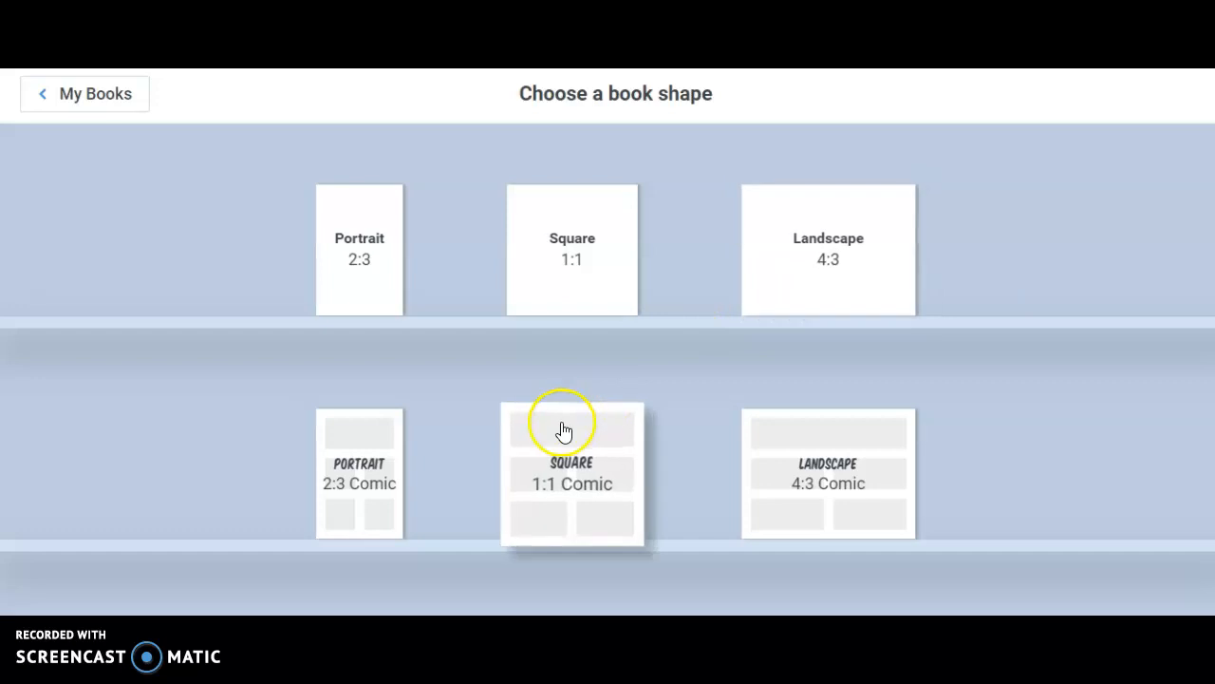
pyautogui.click(571, 492)
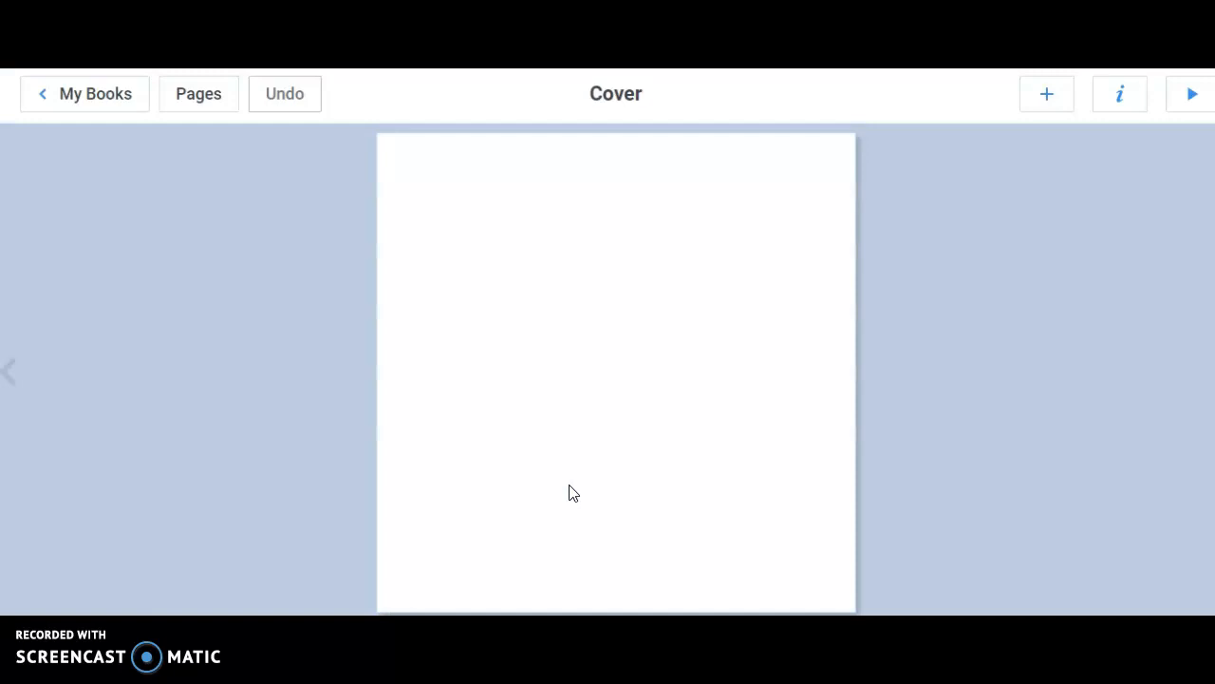
# Add a comic text in the Caption style reading "DUMMY" to the blank cover.
pyautogui.click(1045, 99)
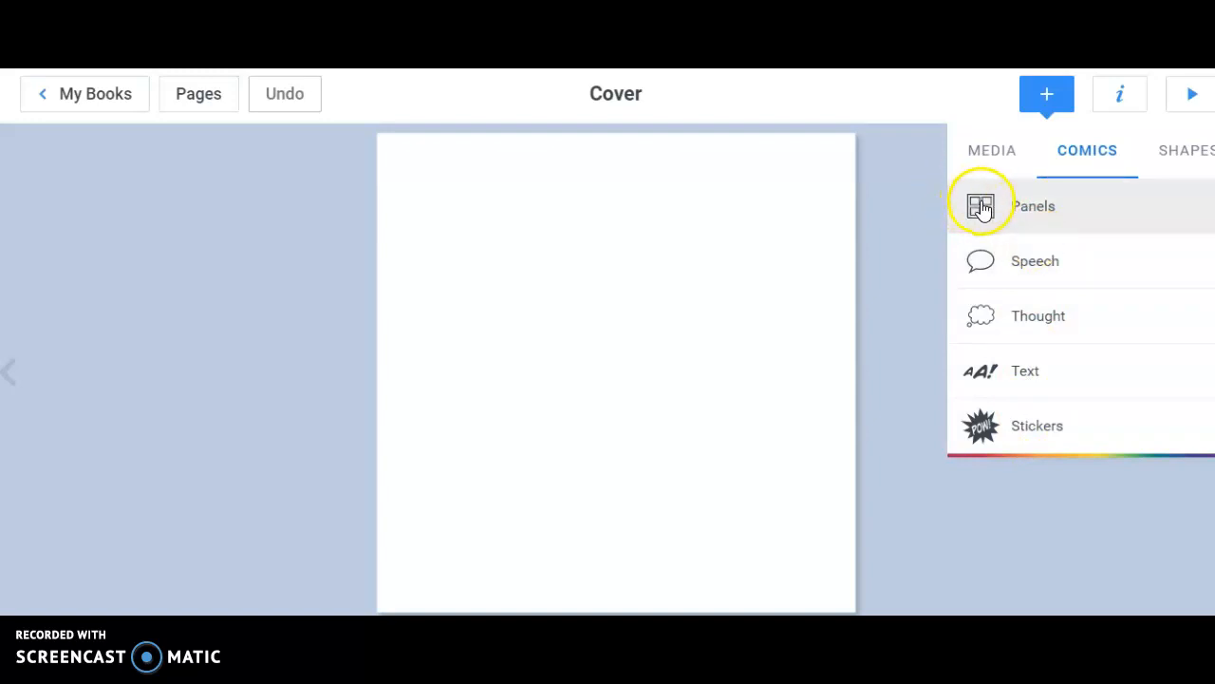
pyautogui.click(1018, 392)
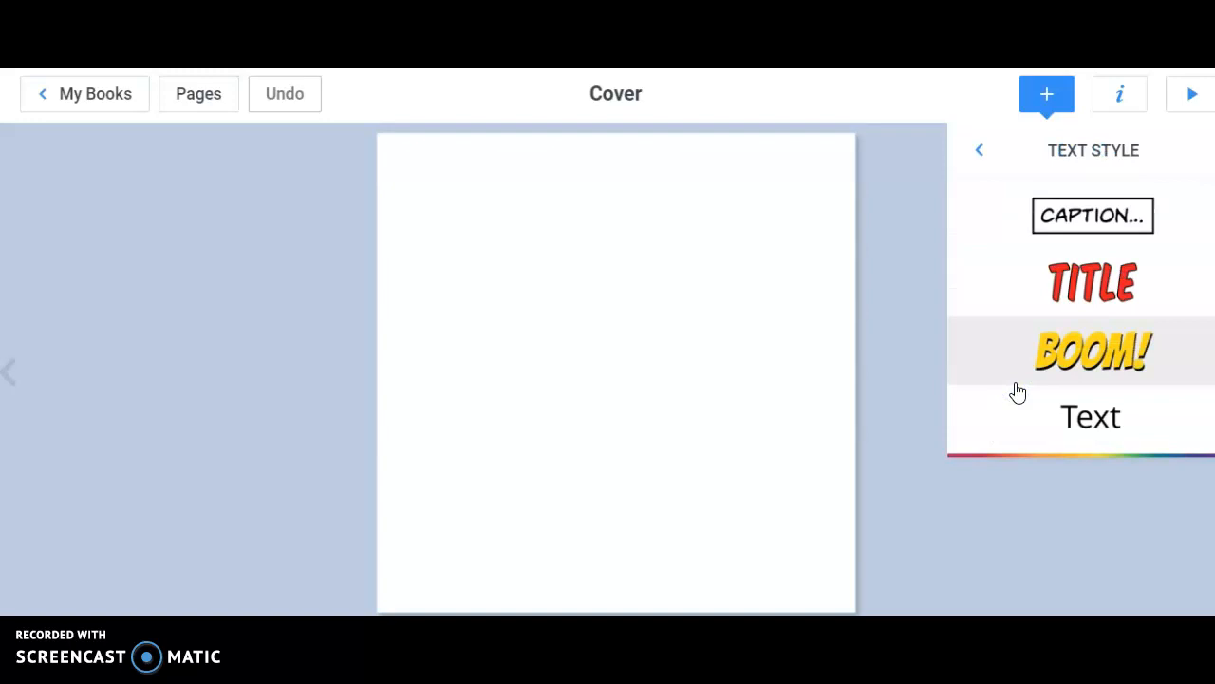
pyautogui.click(1198, 223)
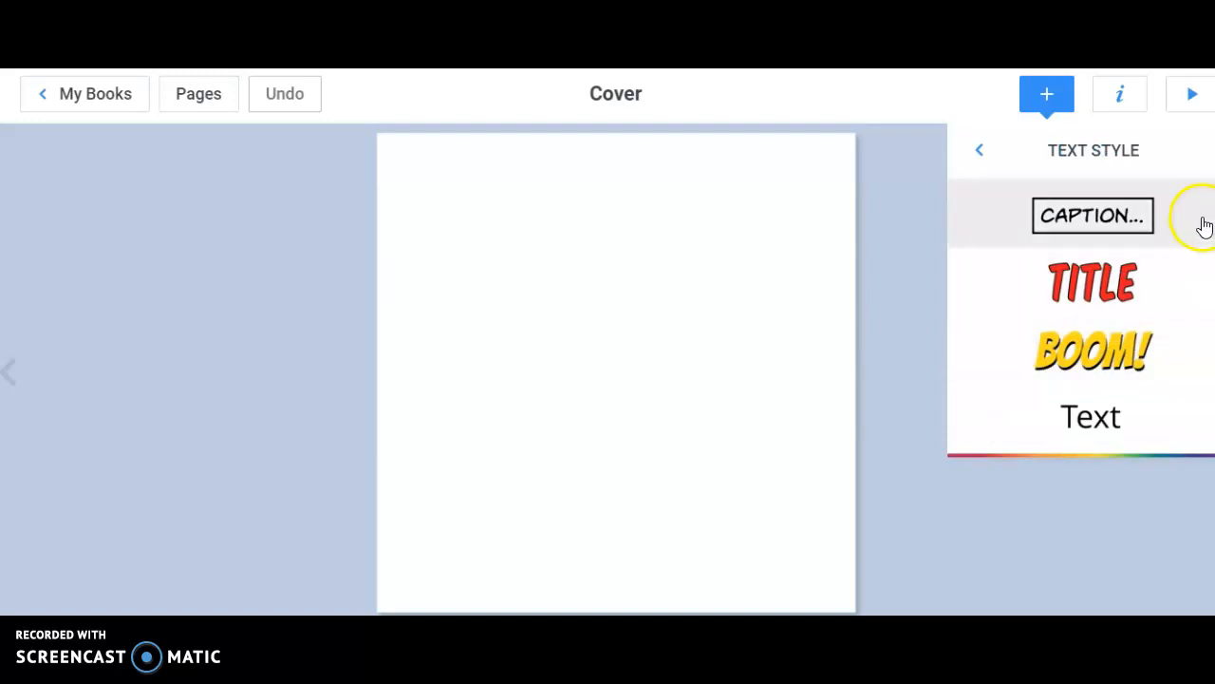
pyautogui.click(1144, 219)
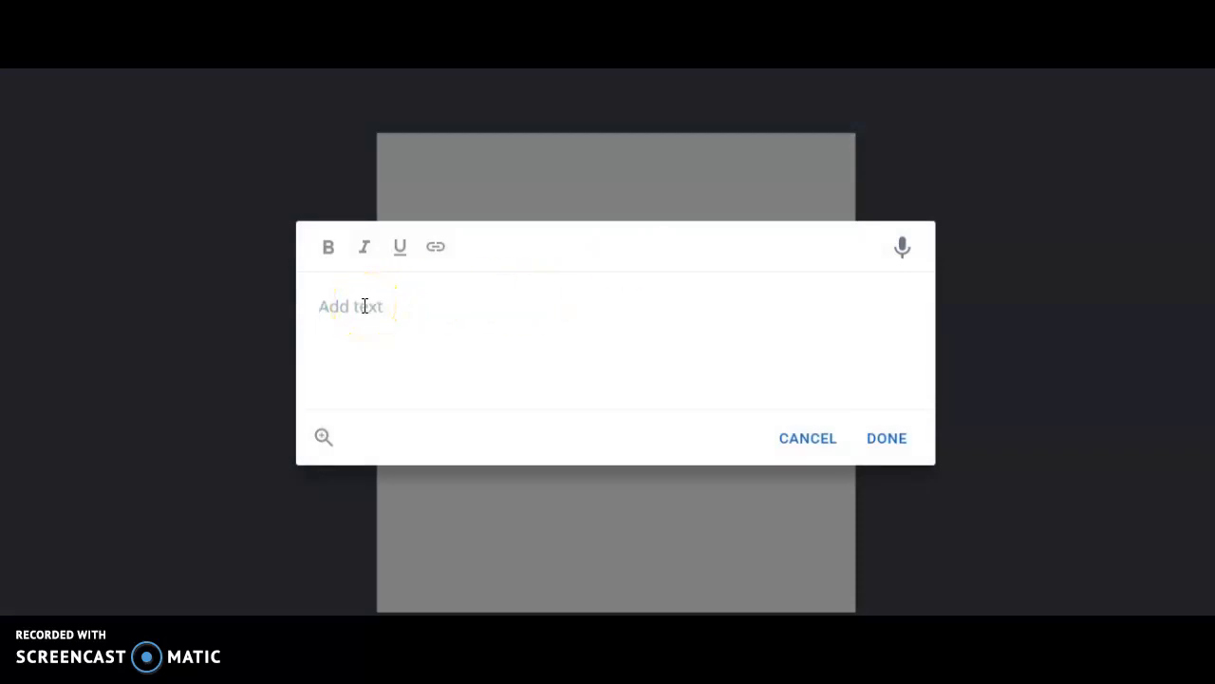
pyautogui.write('te')
pyautogui.press('BackSpace')
pyautogui.press('BackSpace')
pyautogui.write('dummy')
pyautogui.press('BackSpace')
pyautogui.press('BackSpace')
pyautogui.press('BackSpace')
pyautogui.press('BackSpace')
pyautogui.press('BackSpace')
pyautogui.write('DUMMY')
pyautogui.click(897, 439)
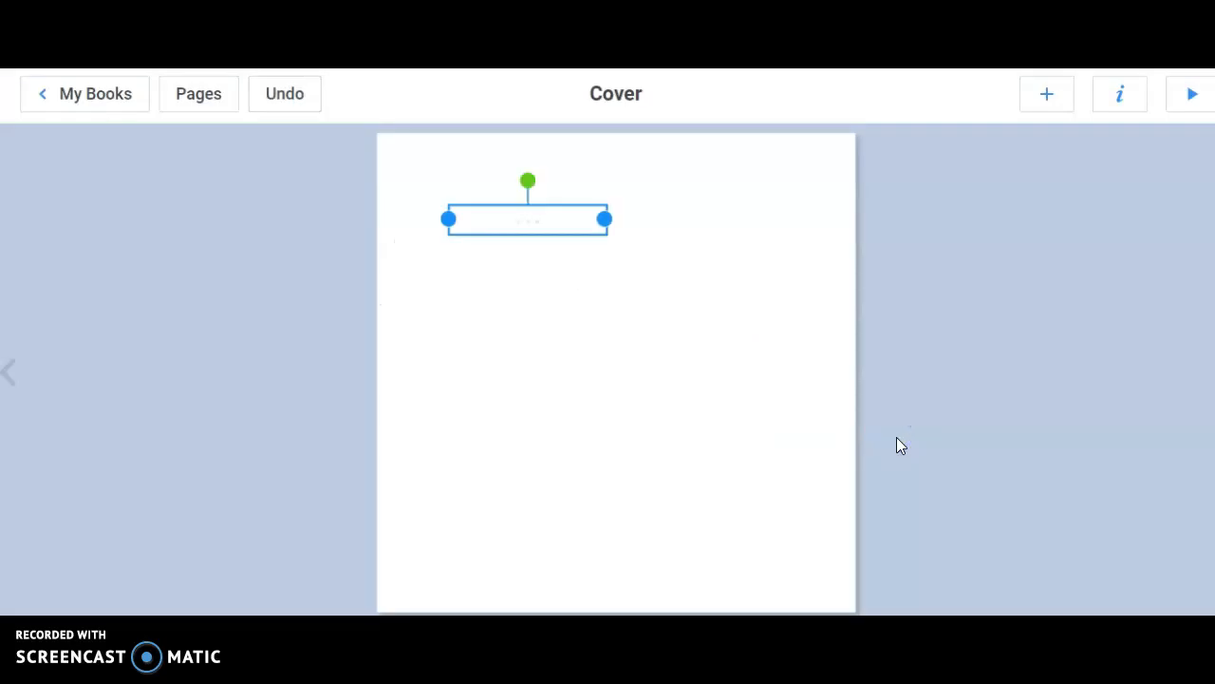
pyautogui.click(530, 218)
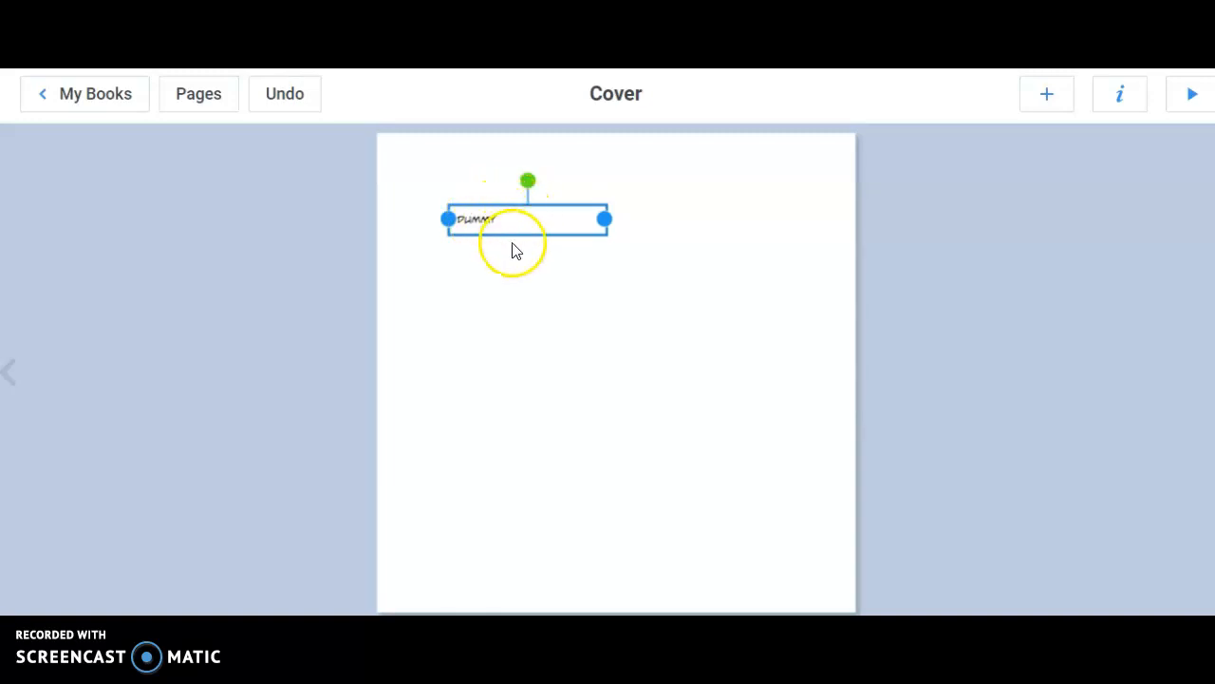
pyautogui.click(518, 224)
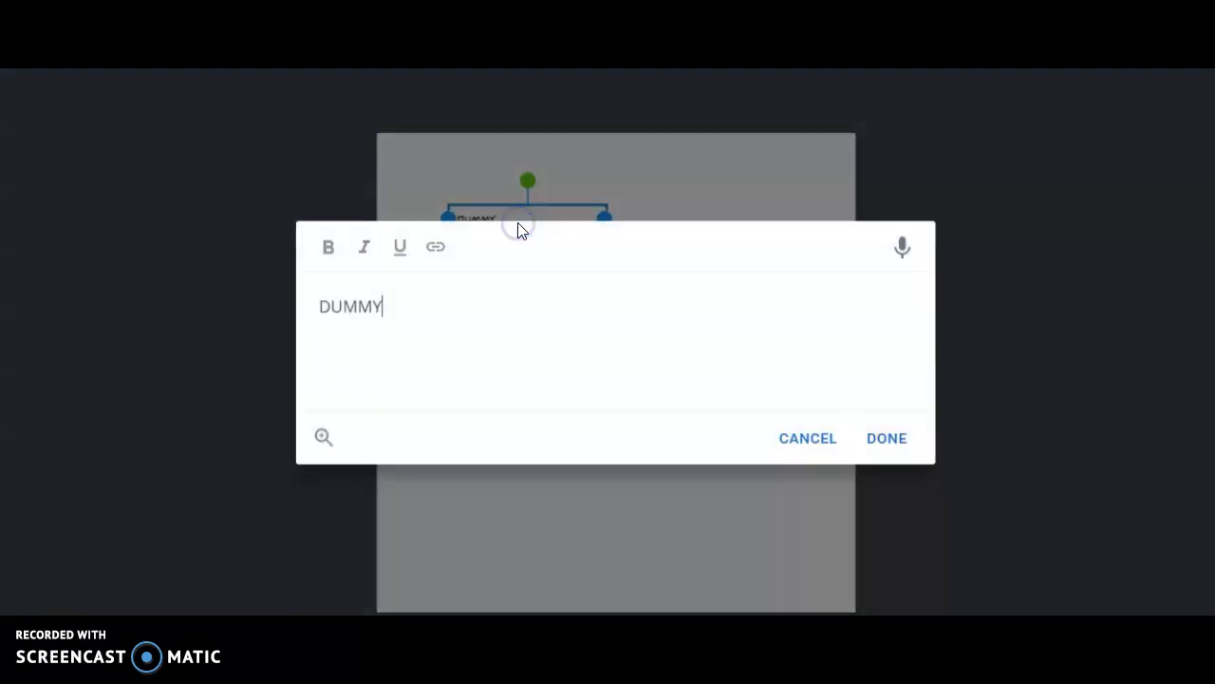
pyautogui.click(879, 438)
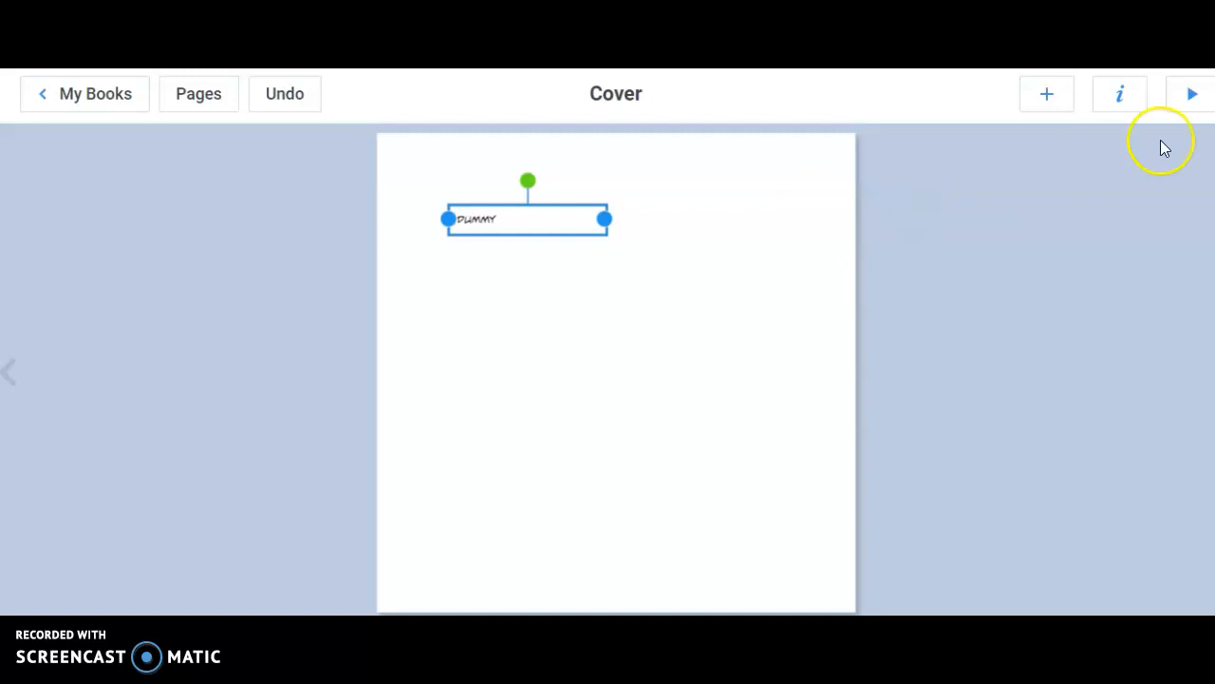
# Set the DUMMY caption's text size to 120 and its font to Creepster.
pyautogui.click(1121, 97)
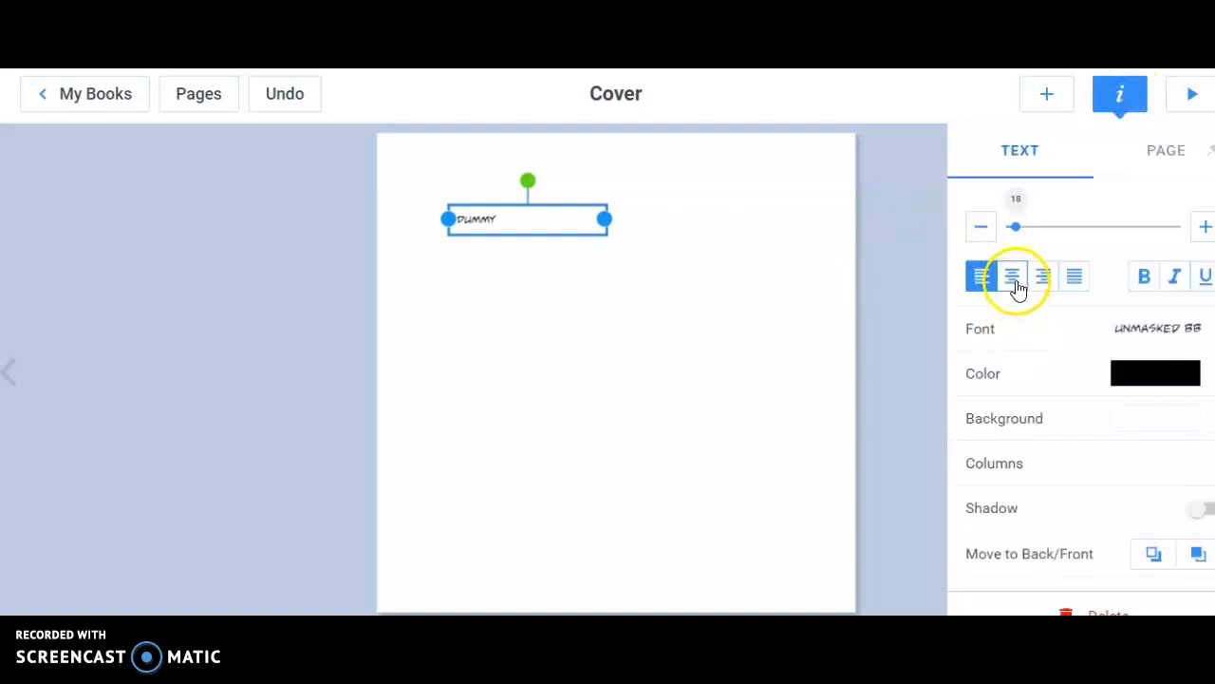
pyautogui.moveTo(1014, 226); pyautogui.dragTo(1077, 234)
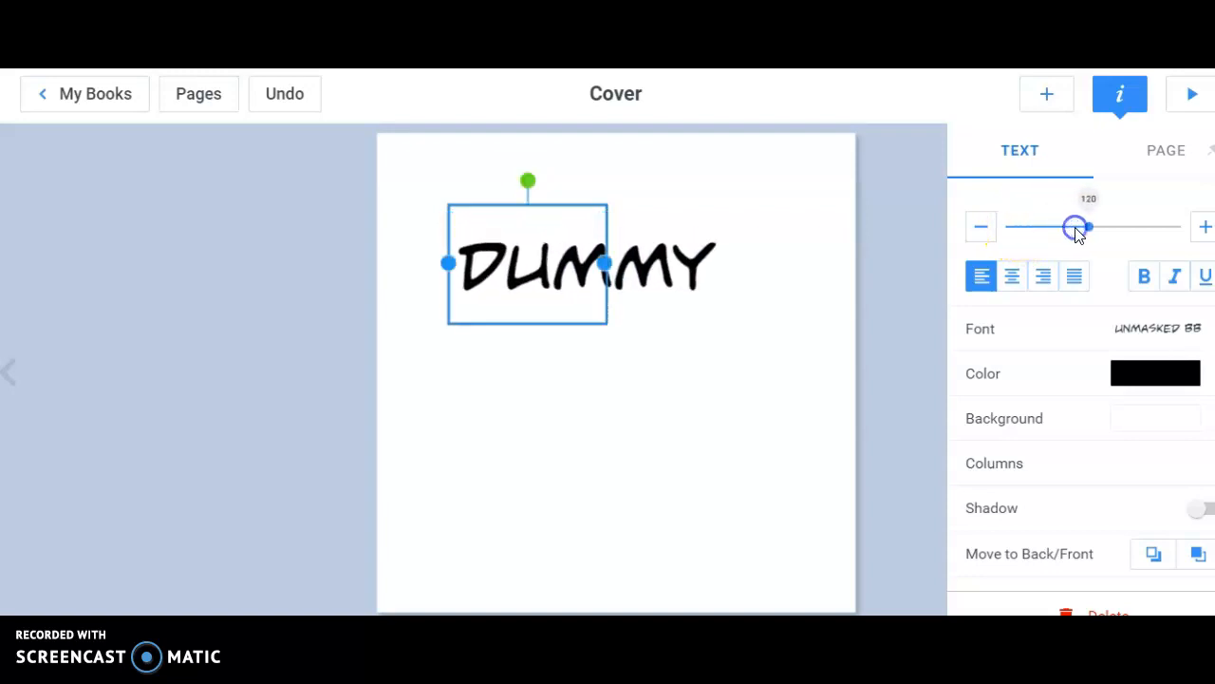
pyautogui.click(1190, 327)
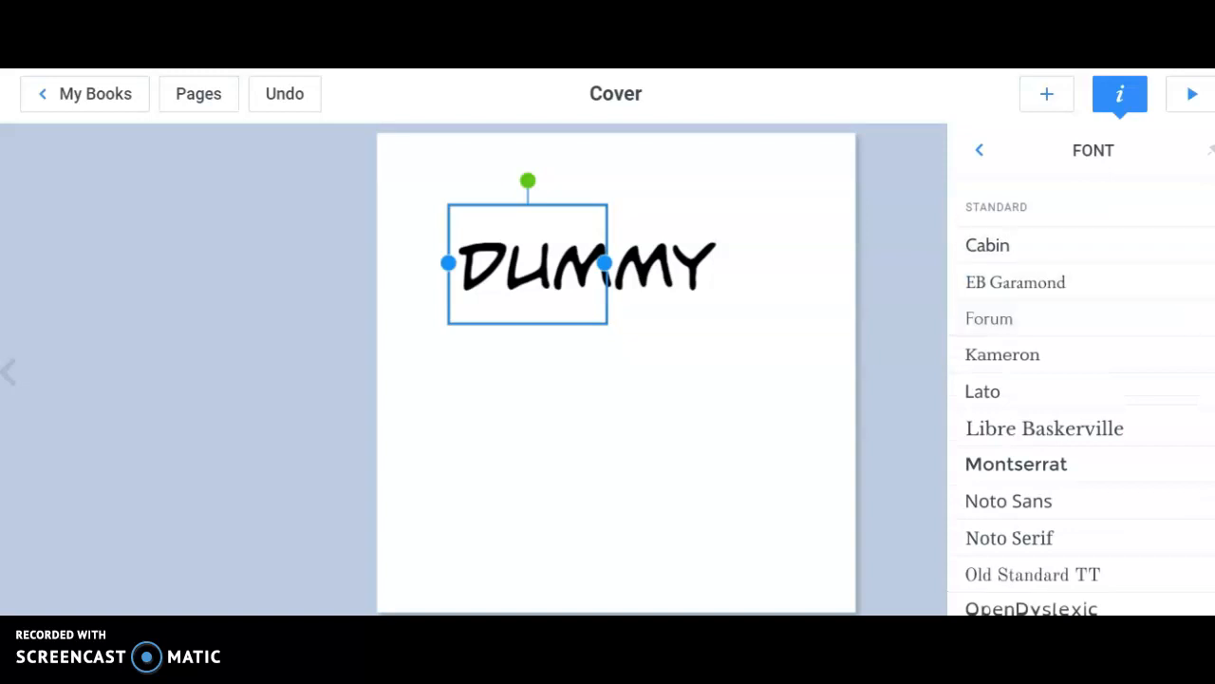
pyautogui.scroll(-5, 1083, 399)
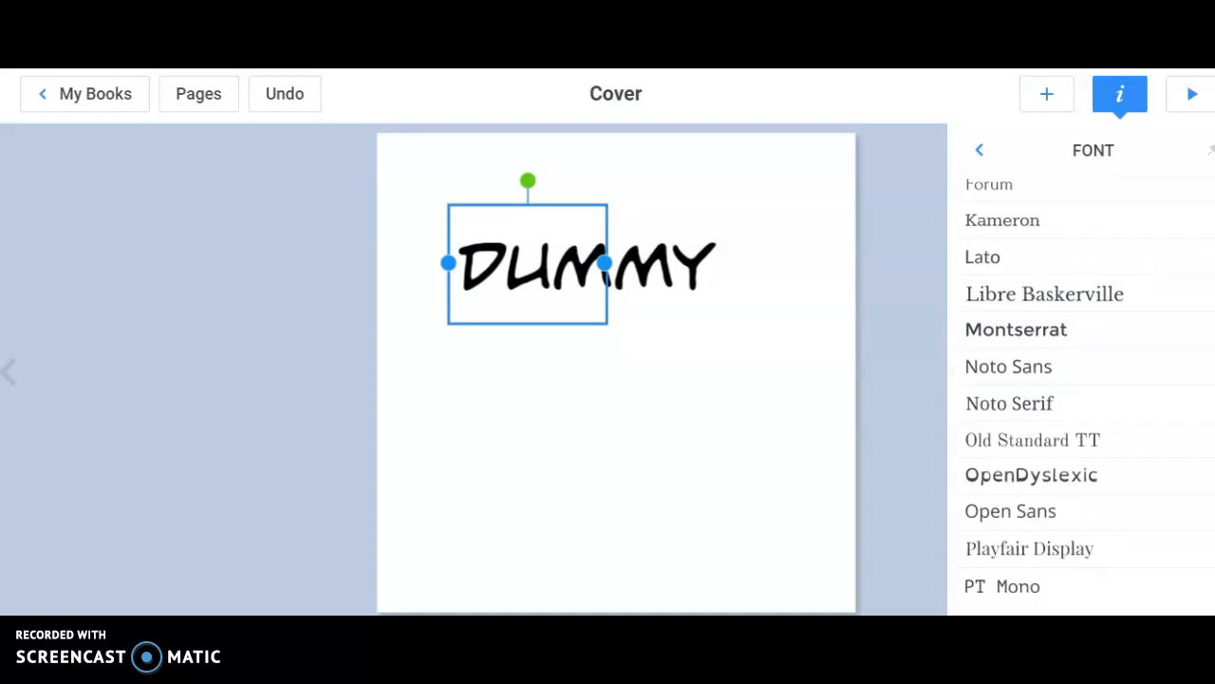
pyautogui.scroll(-4, 1082, 399)
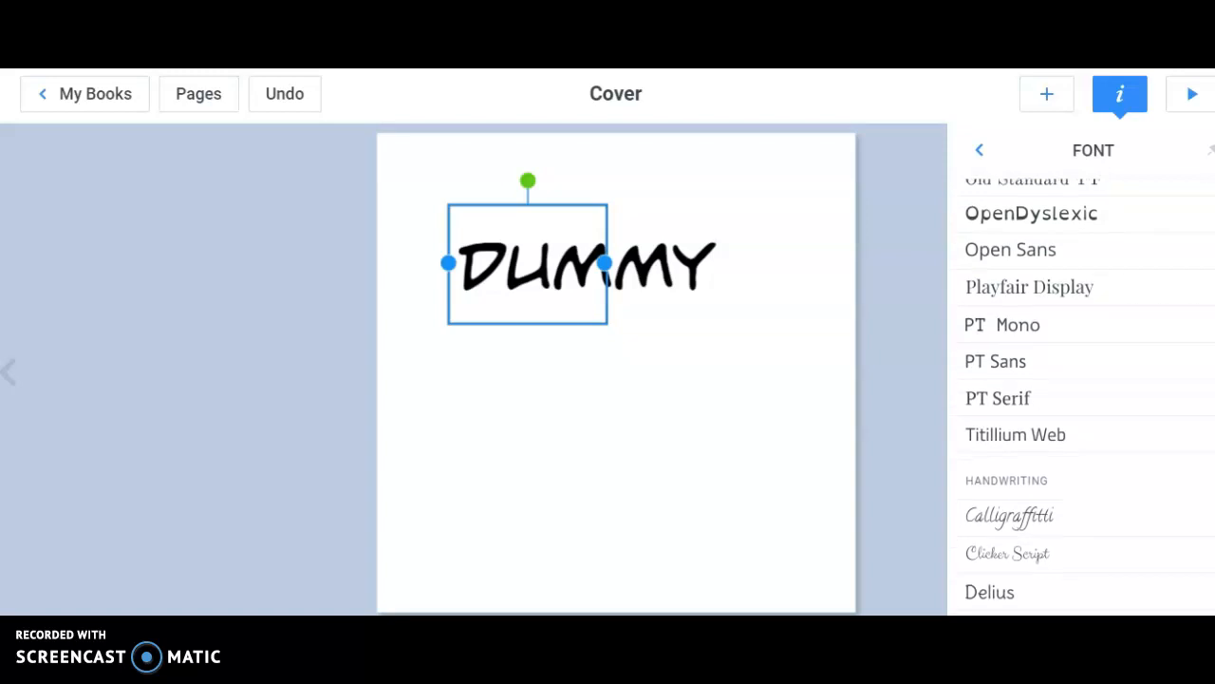
pyautogui.scroll(-3, 1082, 398)
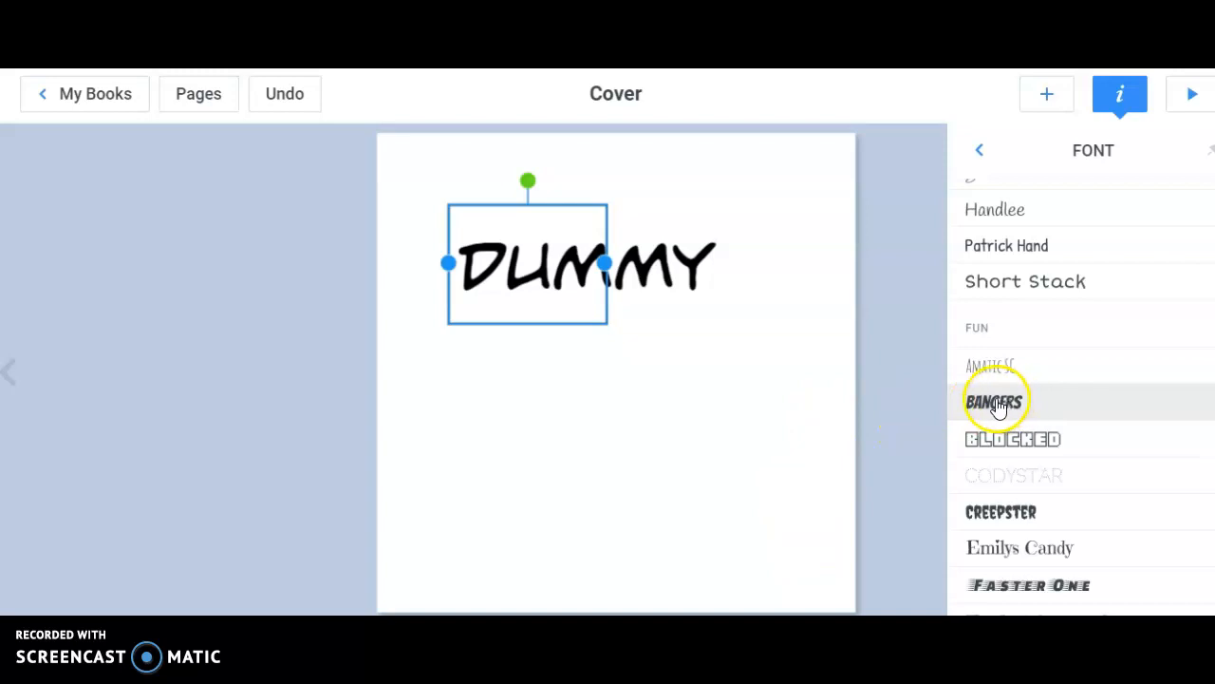
pyautogui.click(990, 513)
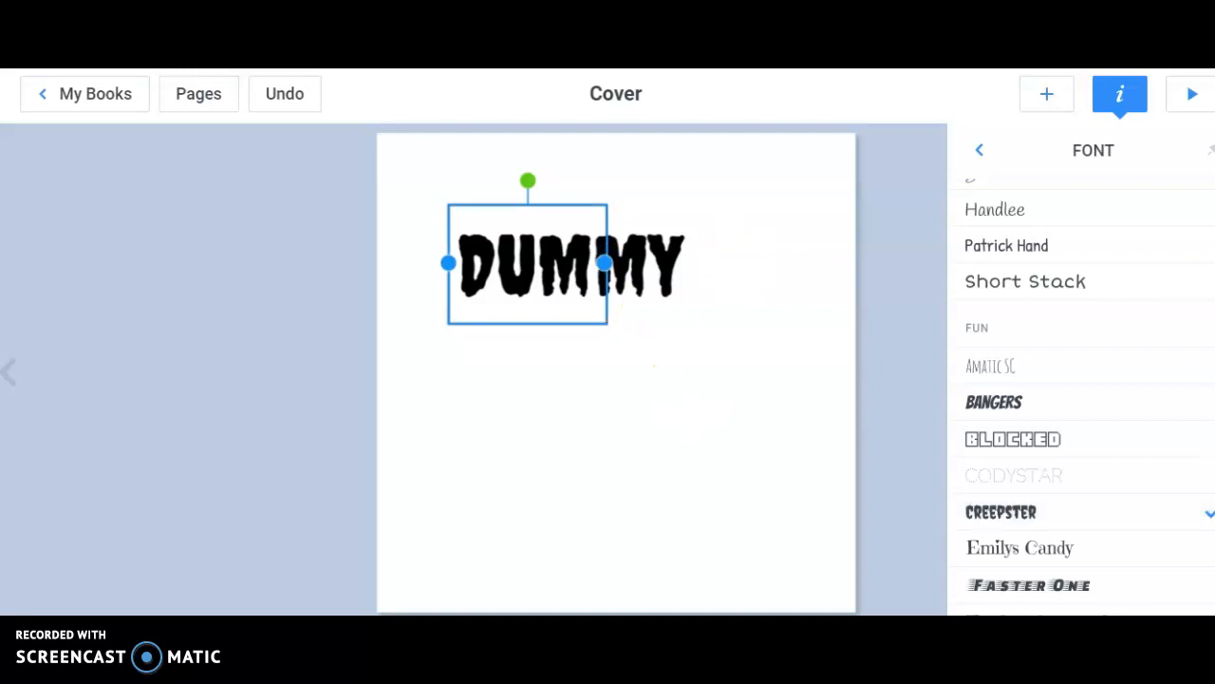
pyautogui.scroll(7, 1082, 389)
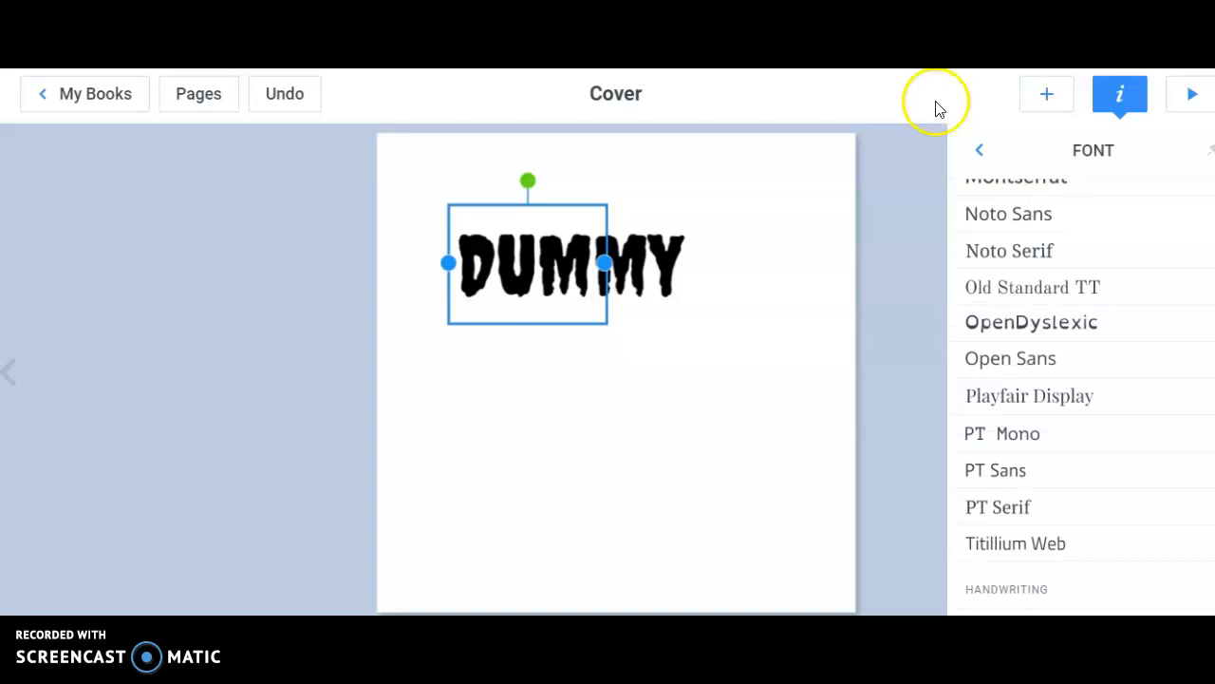
pyautogui.click(979, 151)
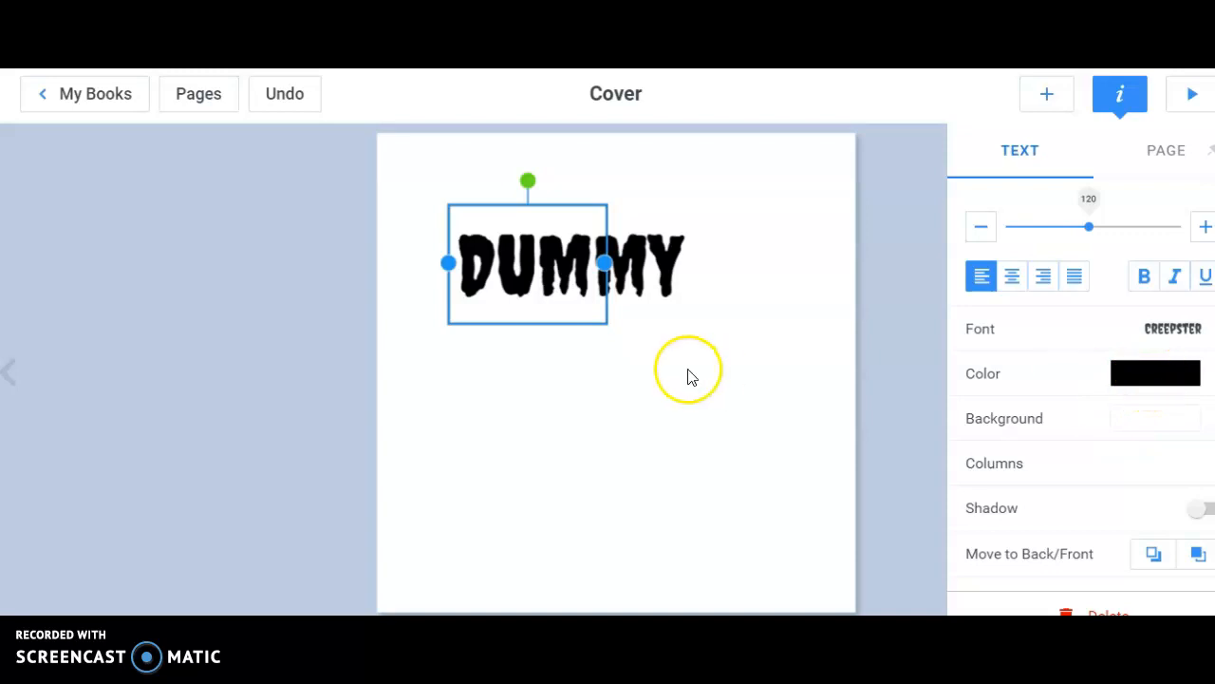
# Widen the caption box to fit the whole word DUMMY and colour its text with the recent golden orange.
pyautogui.moveTo(606, 263); pyautogui.dragTo(696, 263)
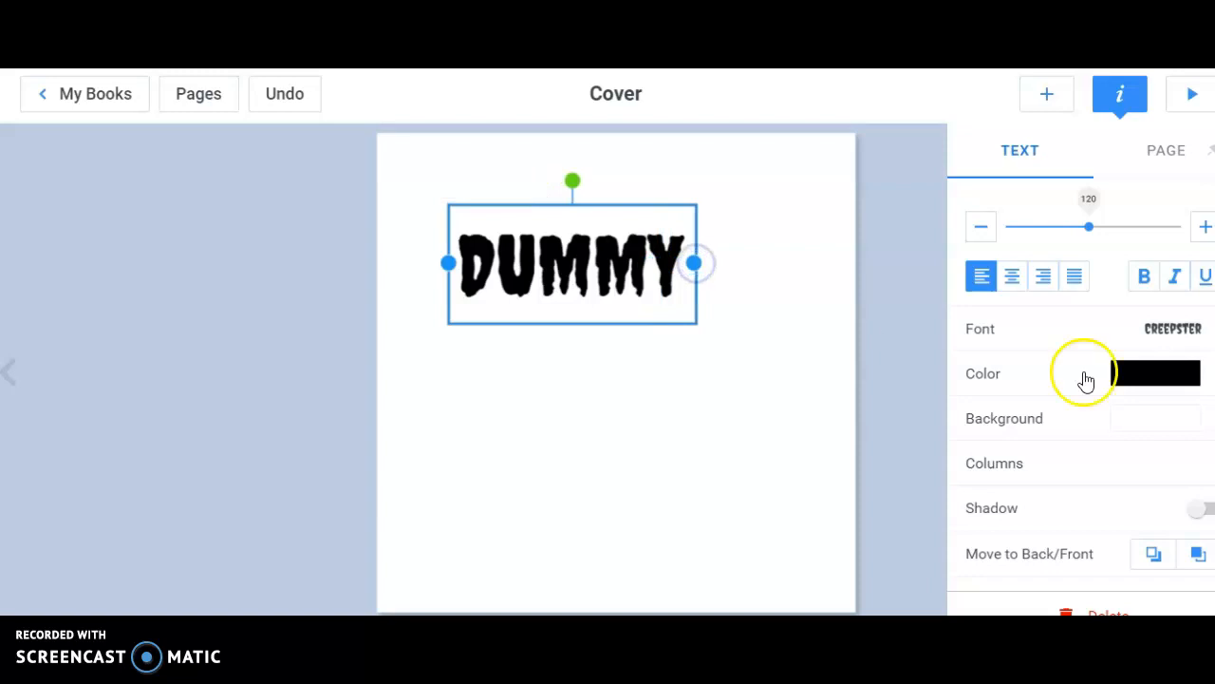
pyautogui.click(1129, 380)
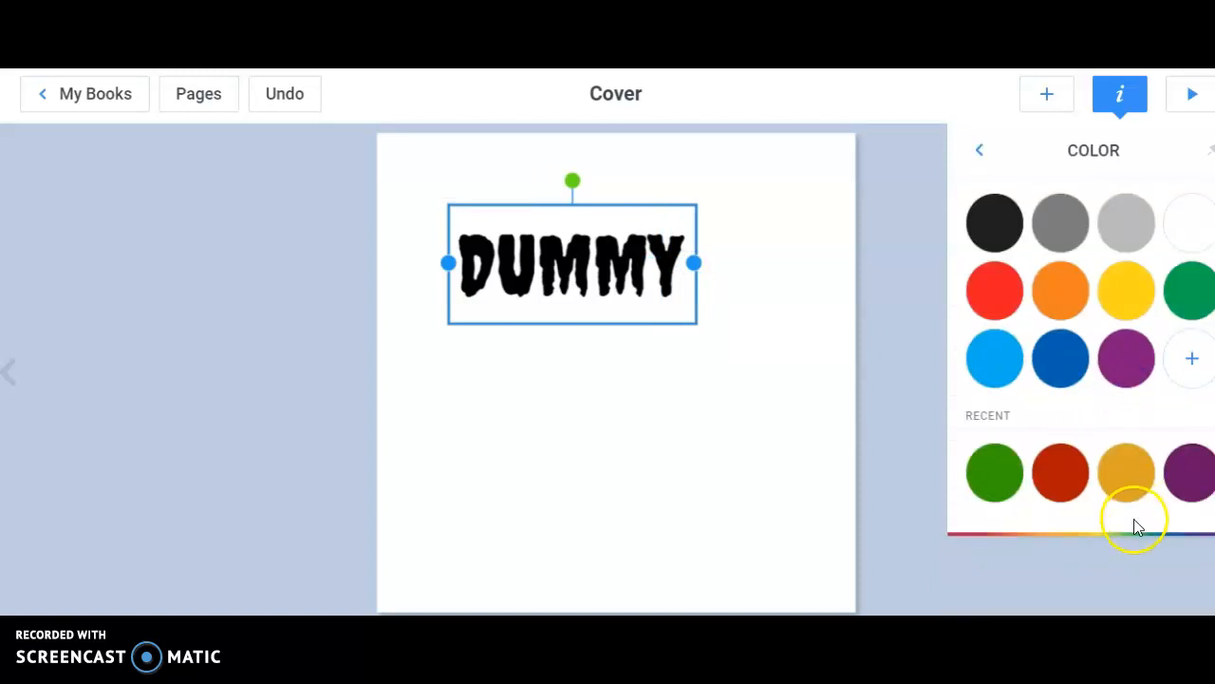
pyautogui.click(1127, 482)
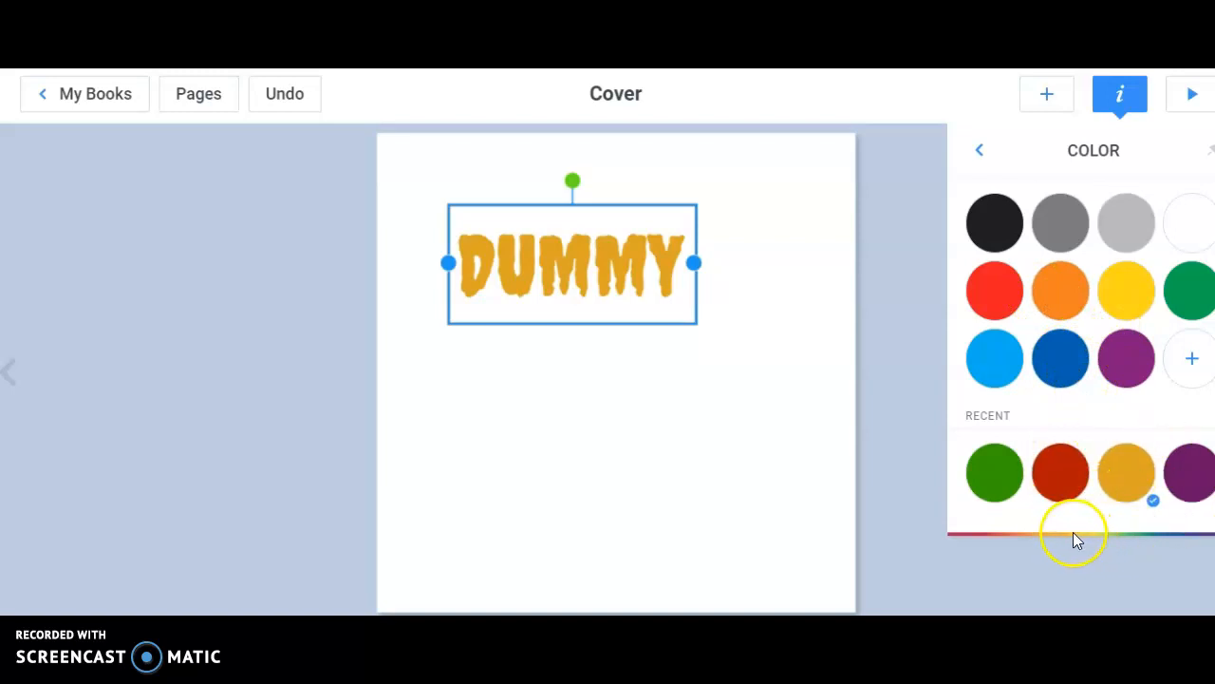
# Recolour the DUMMY text with the recent dark red and fill the caption's background with the recent green.
pyautogui.click(1070, 480)
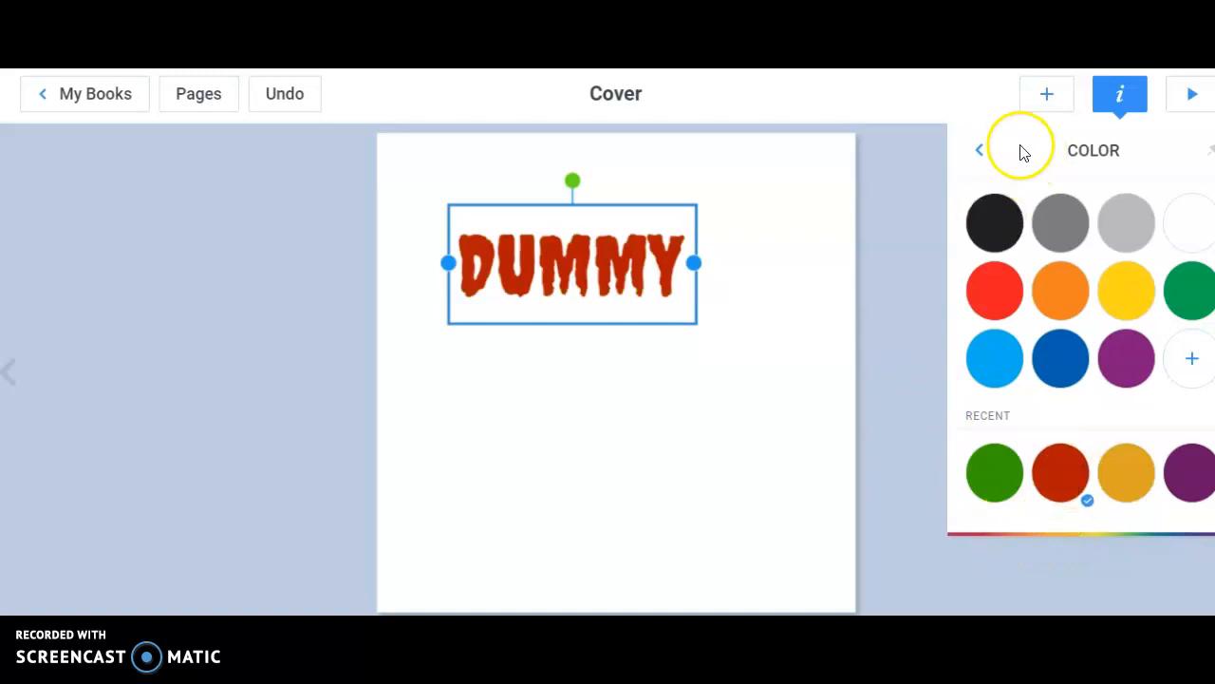
pyautogui.click(982, 154)
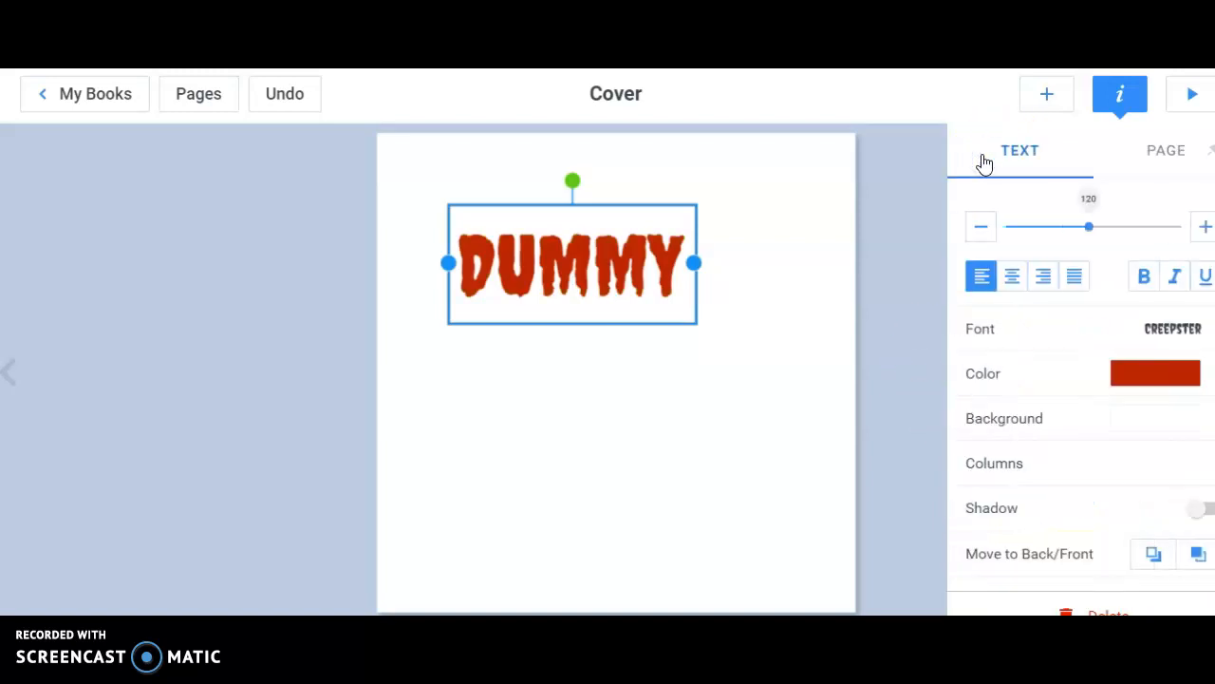
pyautogui.click(1037, 416)
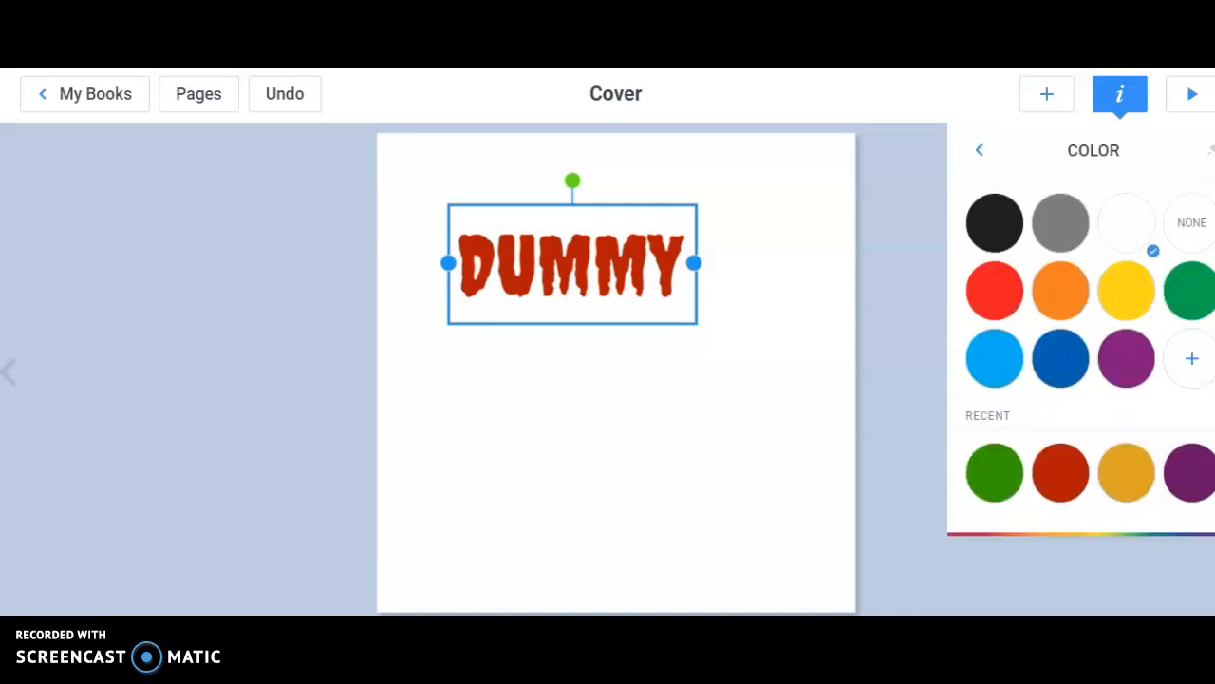
pyautogui.click(1135, 469)
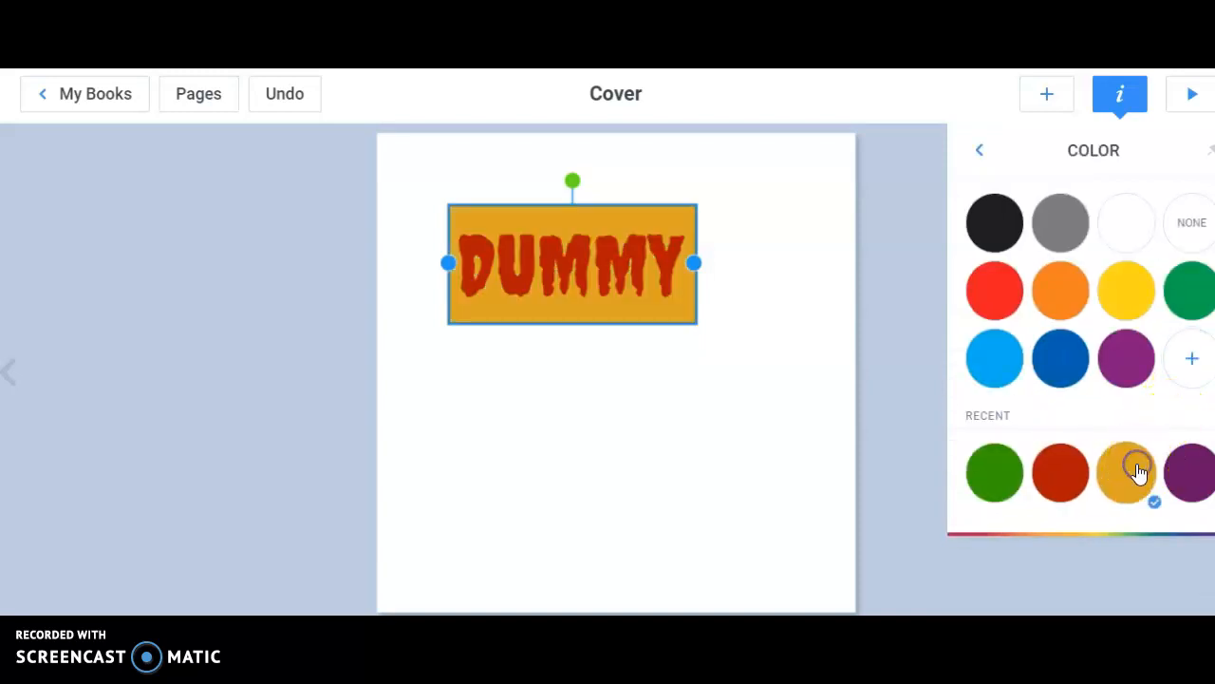
pyautogui.click(1010, 477)
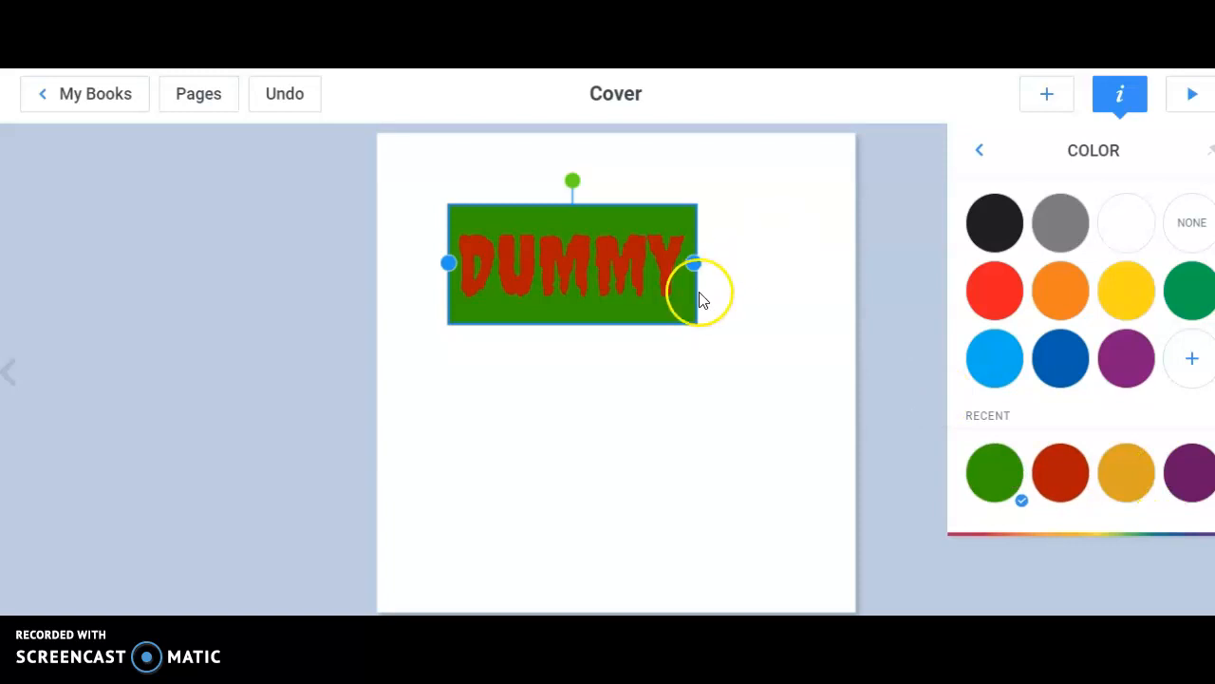
# Widen the DUMMY caption box further to the right and centre its text.
pyautogui.moveTo(695, 262); pyautogui.dragTo(750, 267)
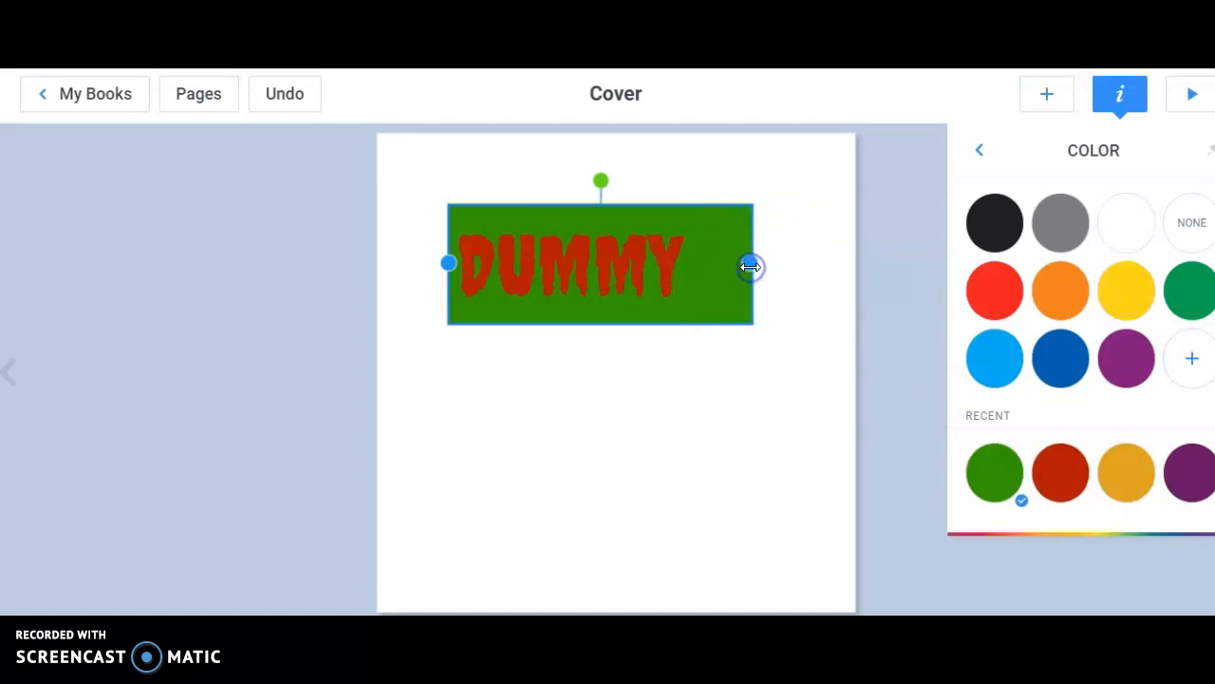
pyautogui.click(981, 149)
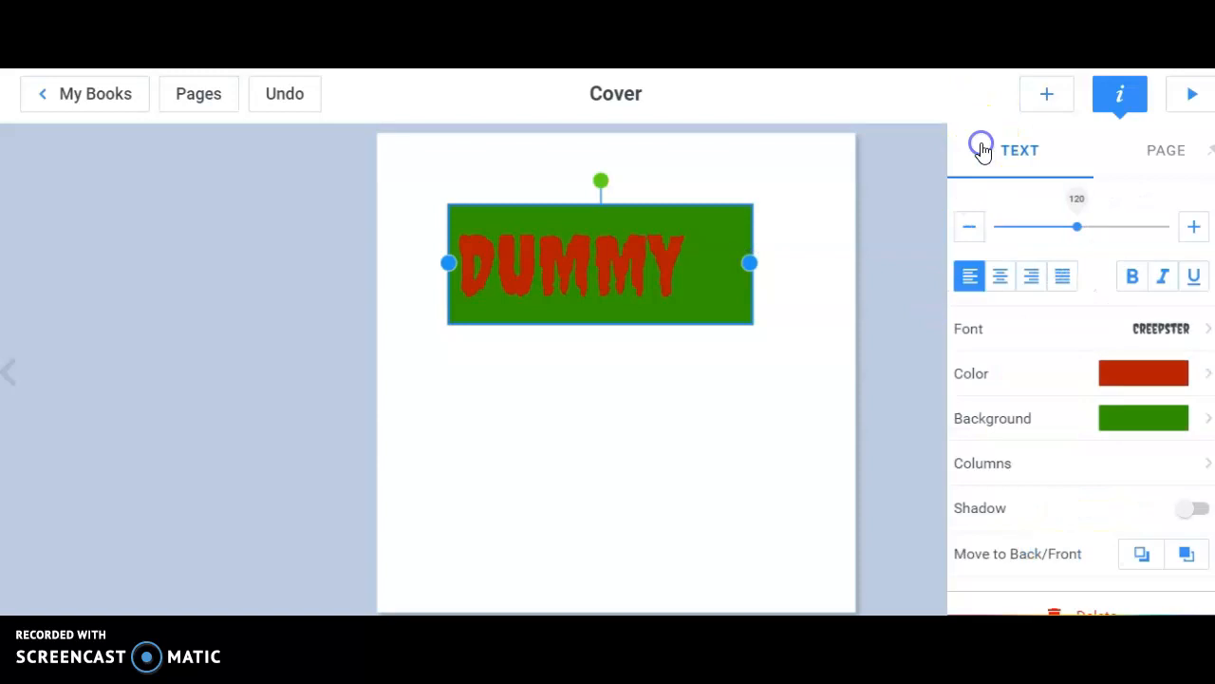
pyautogui.click(1012, 278)
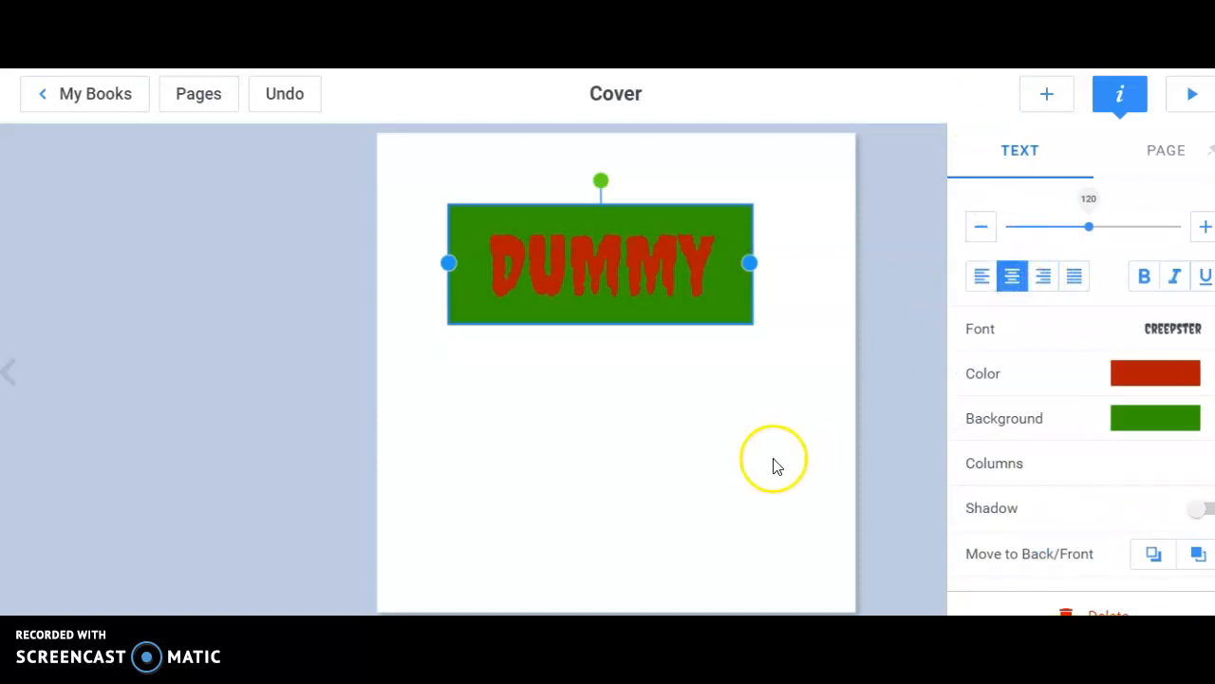
pyautogui.click(771, 327)
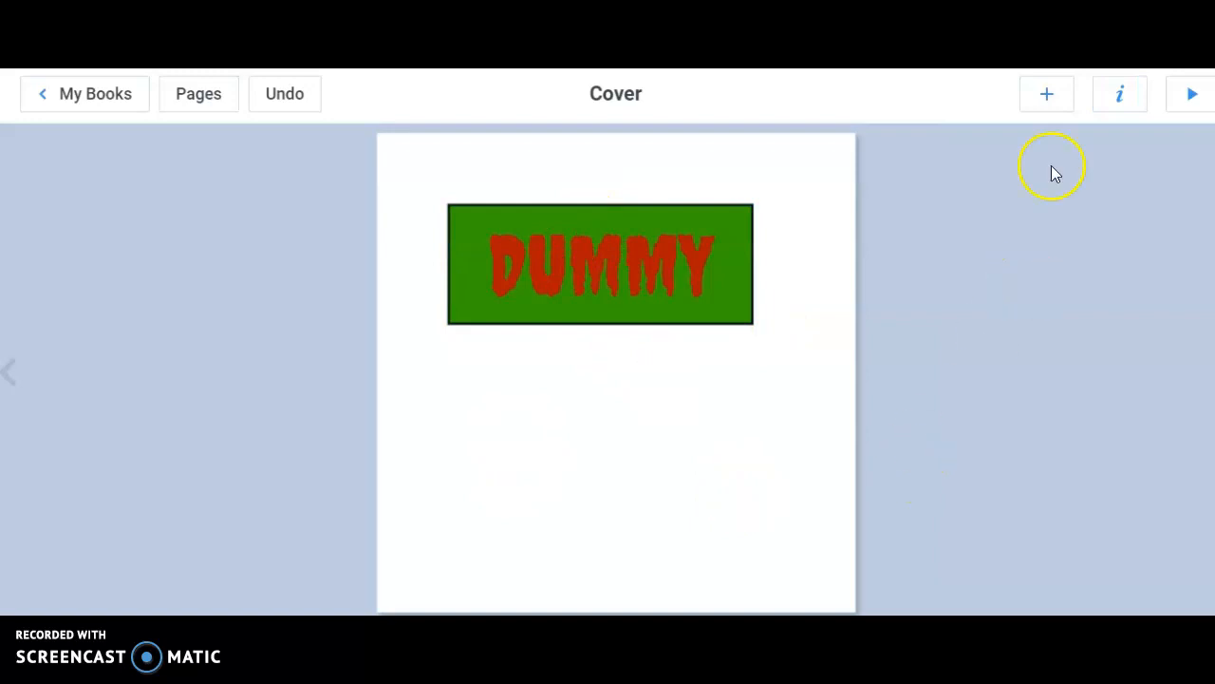
# Search Google Images for "funny character" to import a picture onto the cover.
pyautogui.click(1050, 97)
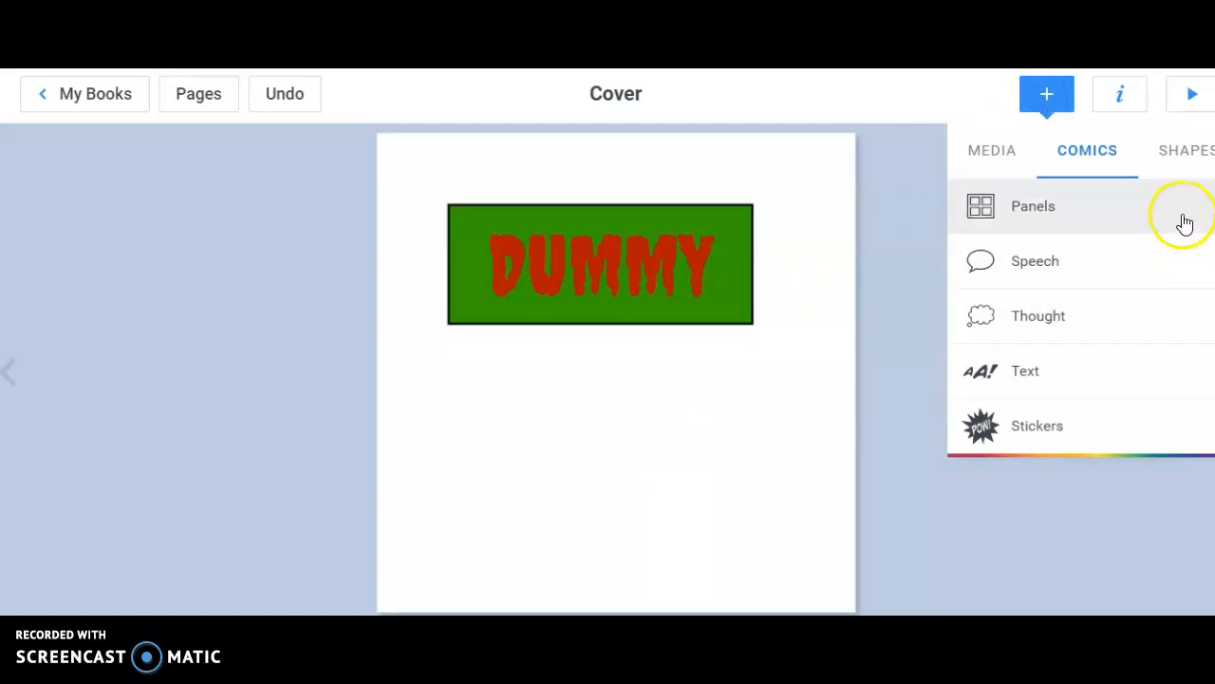
pyautogui.click(987, 152)
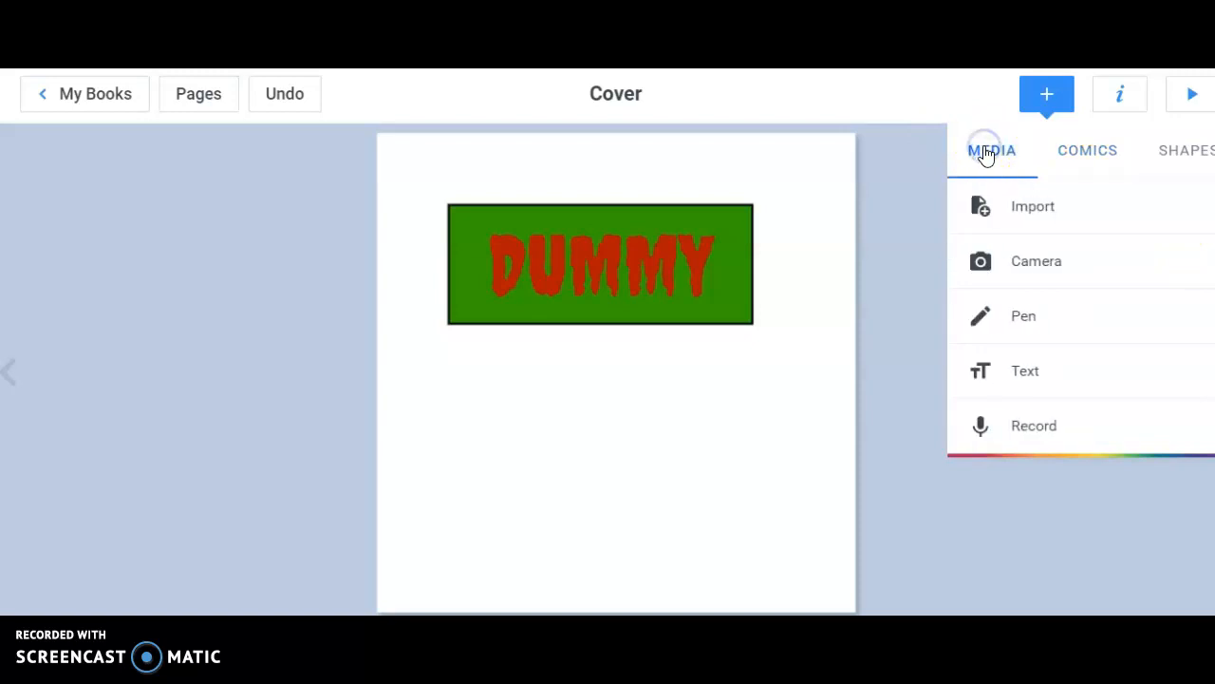
pyautogui.click(1043, 207)
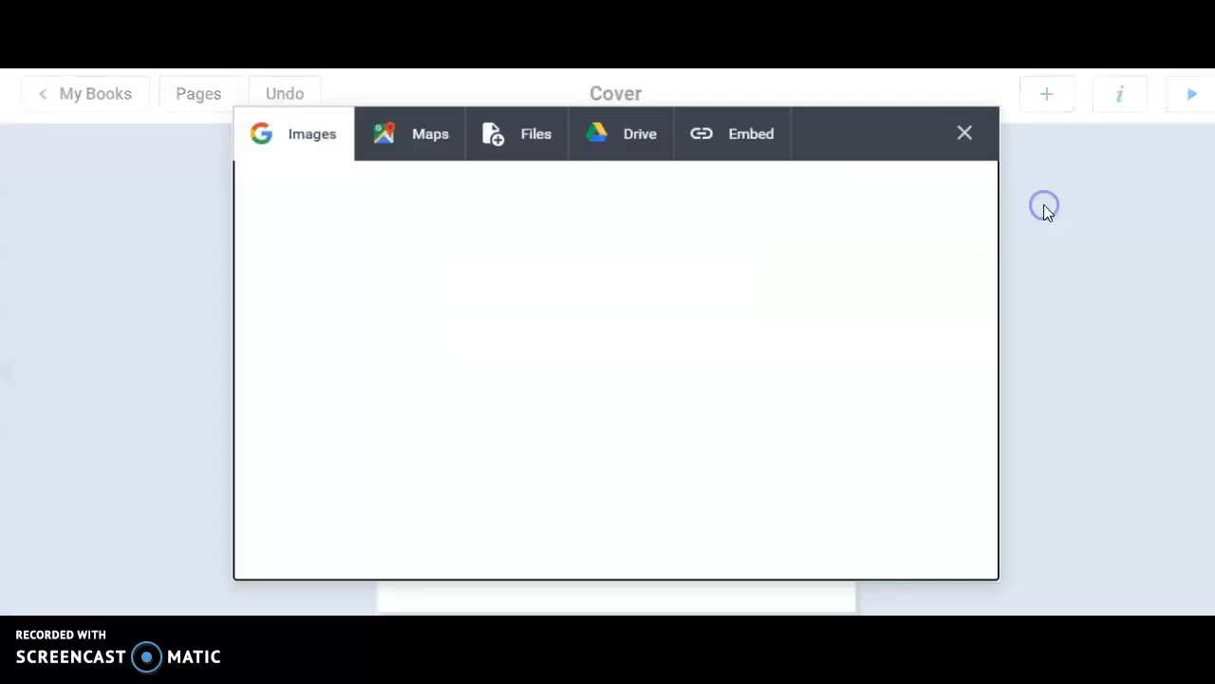
pyautogui.click(358, 236)
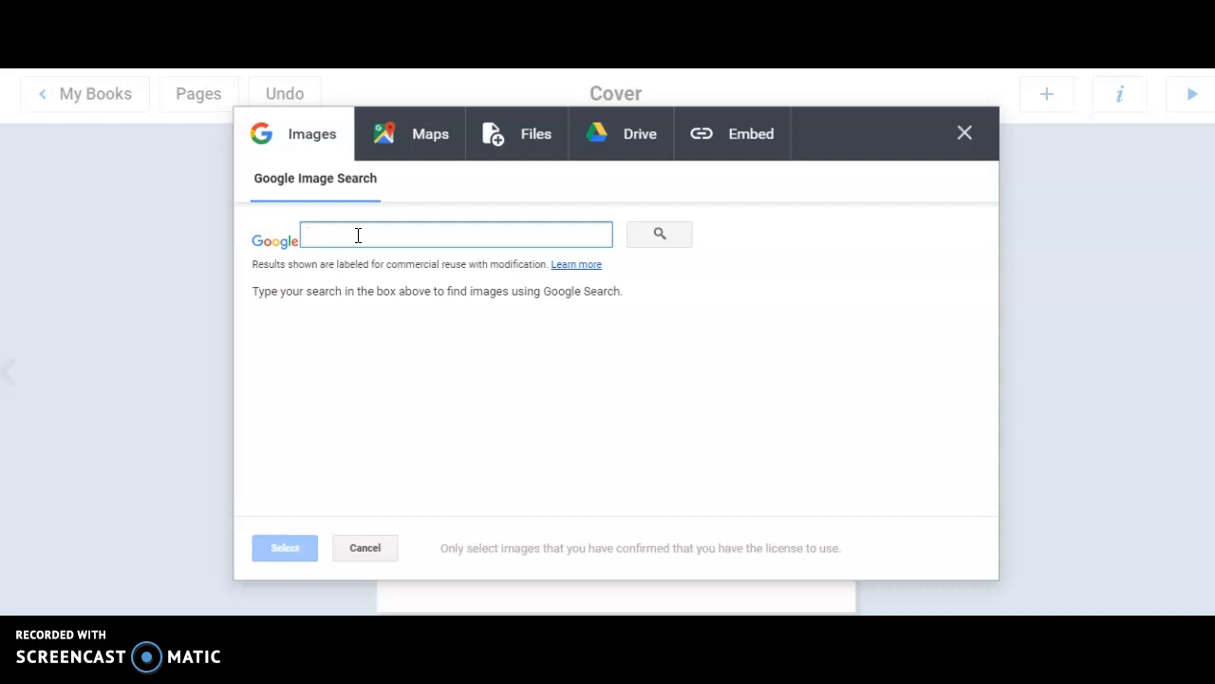
pyautogui.write('funny ch')
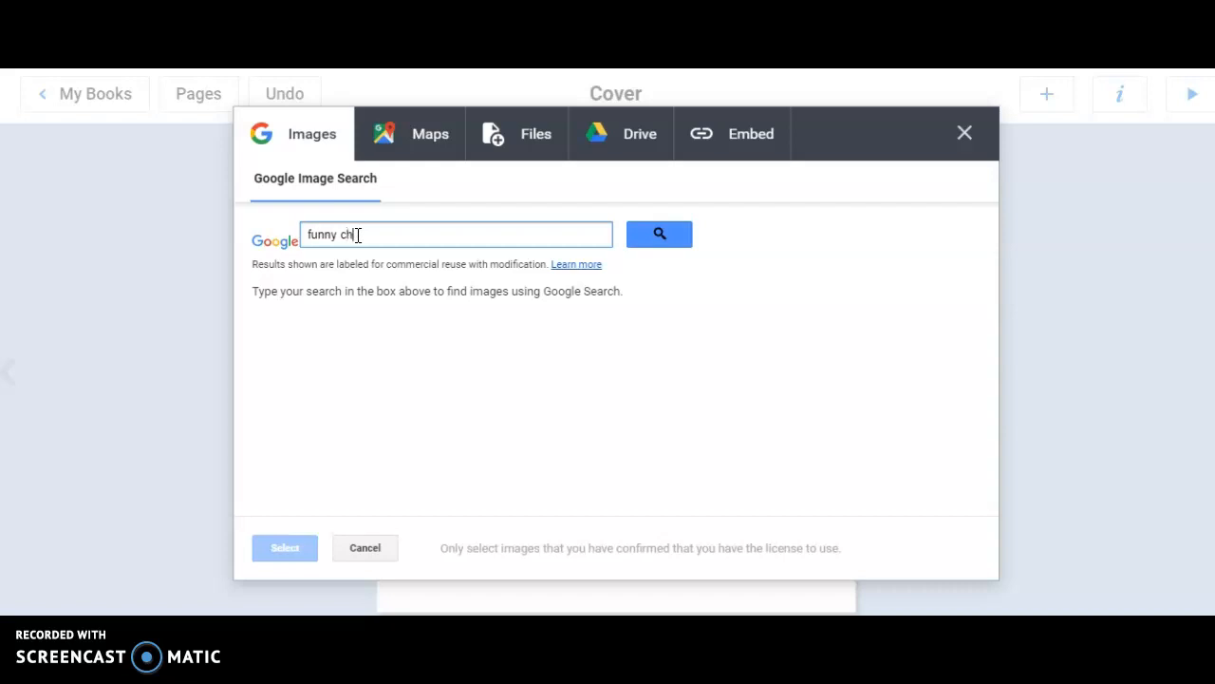
pyautogui.write('aracter')
pyautogui.click(659, 234)
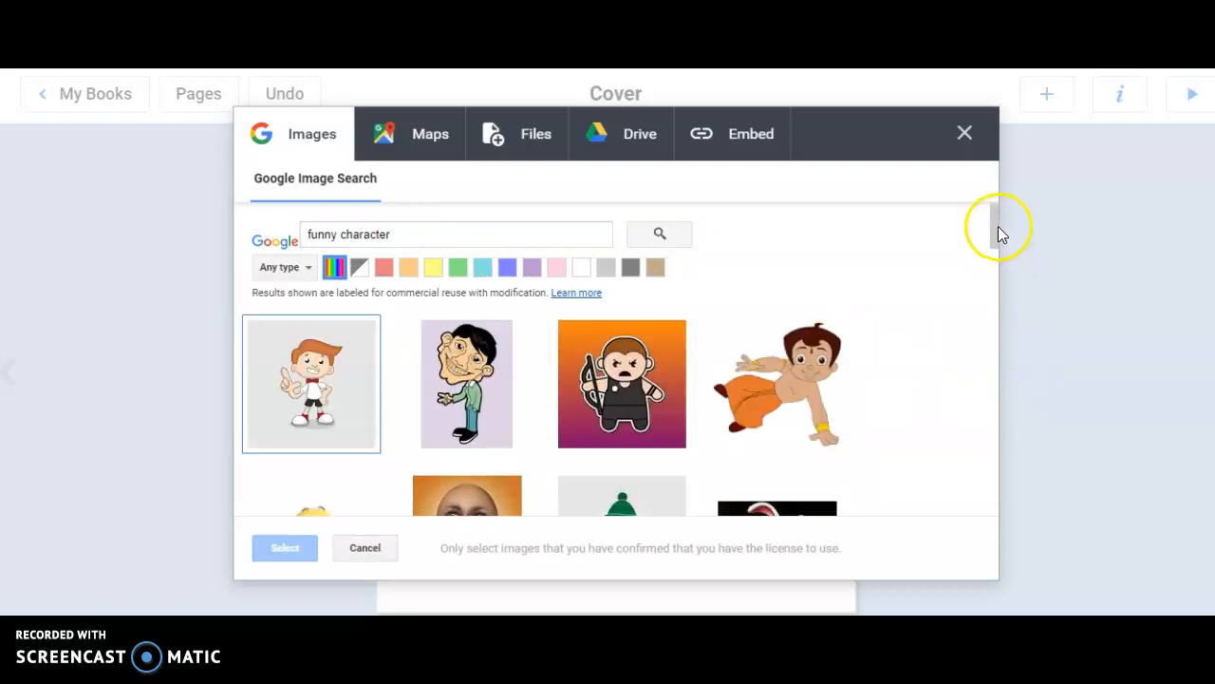
# Insert the picture of the red-haired boy with a bow tie, shrink it and place it centred below the DUMMY caption.
pyautogui.moveTo(993, 230)
pyautogui.mouseDown()
pyautogui.moveTo(1005, 360)
pyautogui.moveTo(1002, 237)
pyautogui.mouseUp()
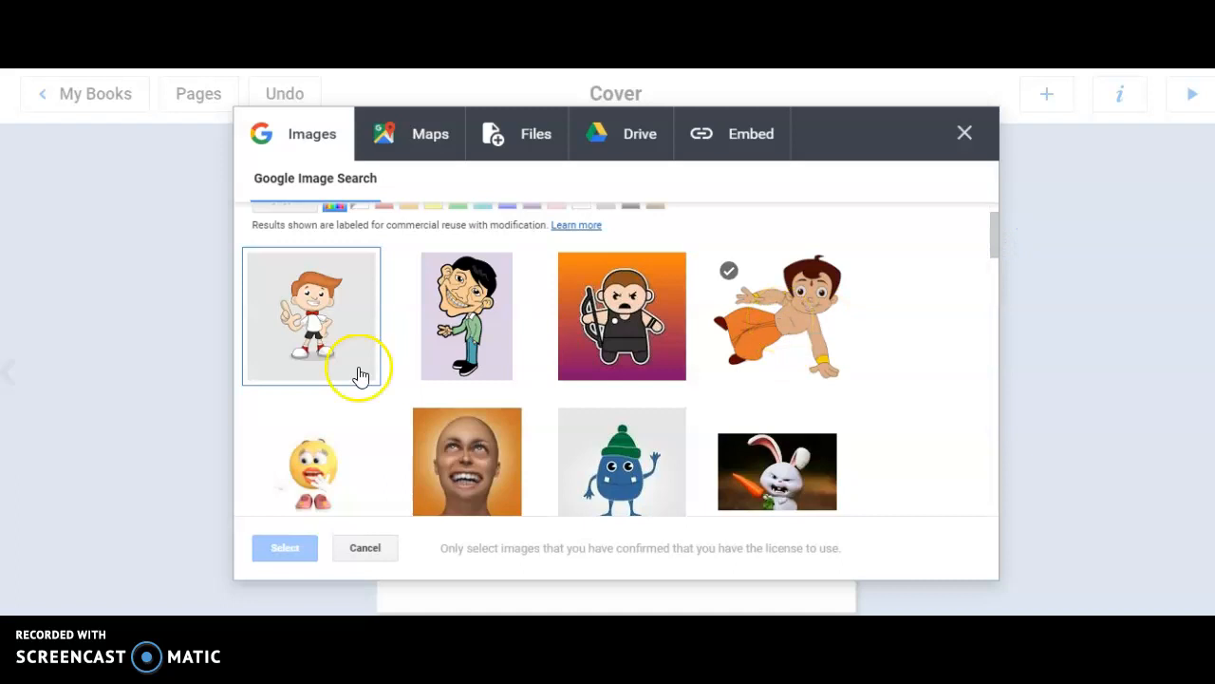
pyautogui.click(316, 314)
pyautogui.click(290, 561)
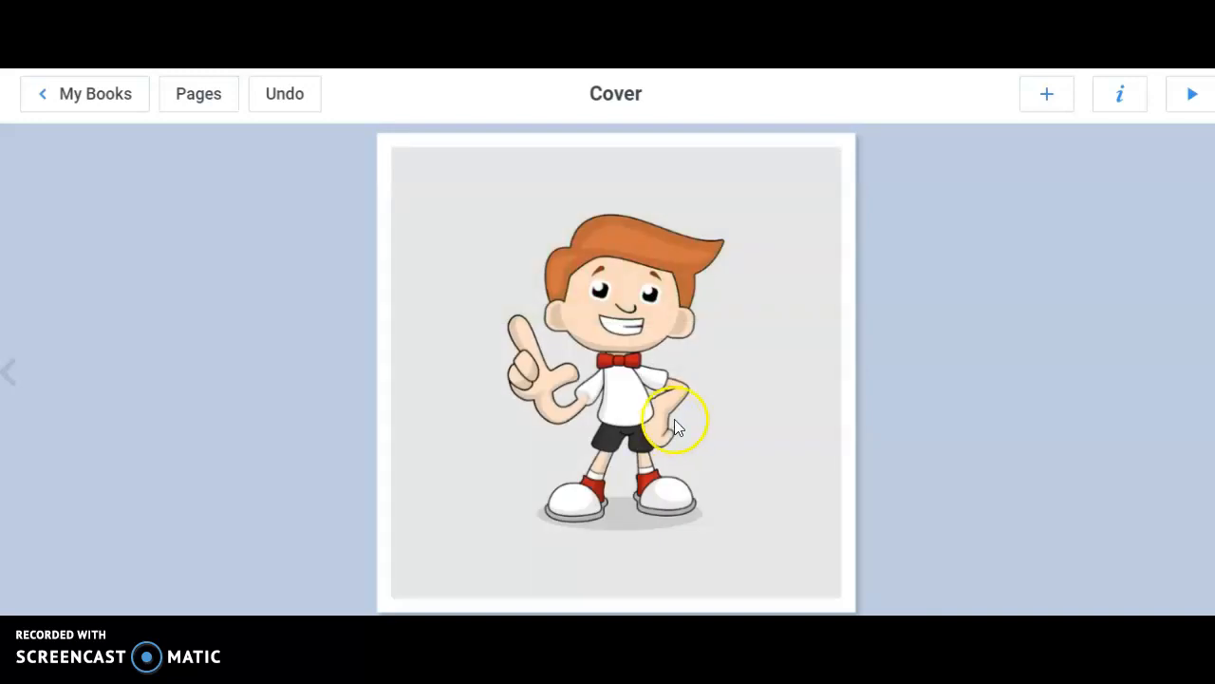
pyautogui.click(420, 184)
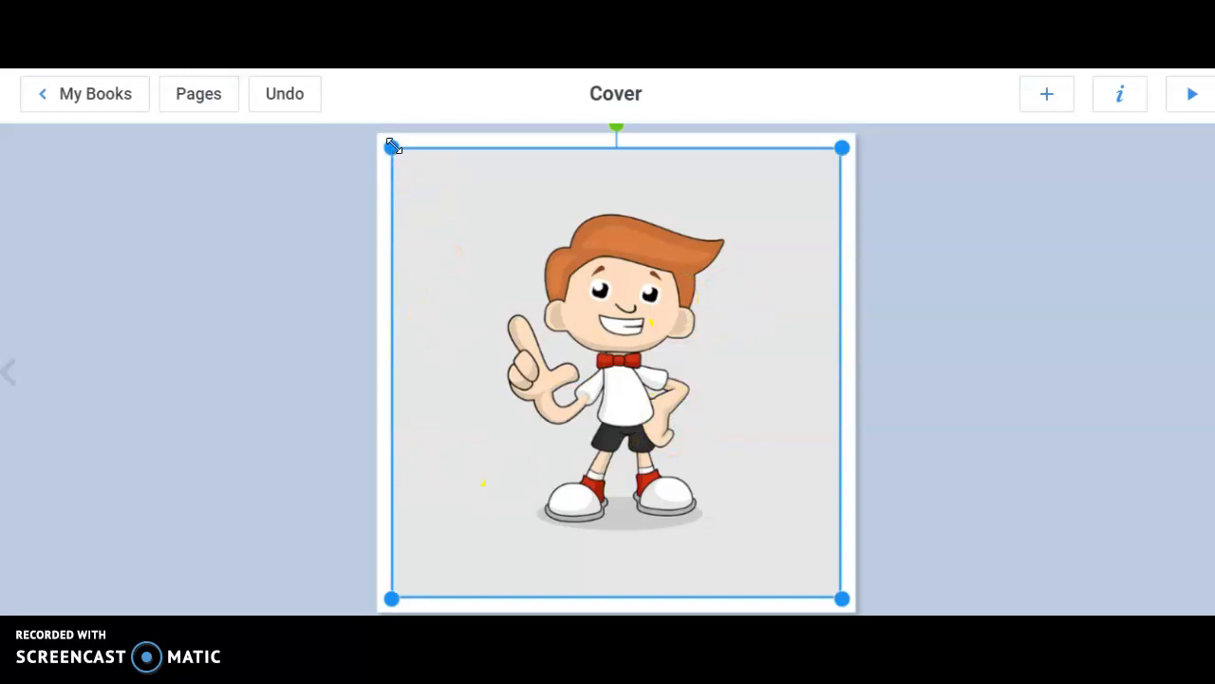
pyautogui.moveTo(391, 148); pyautogui.dragTo(601, 380)
pyautogui.moveTo(808, 377); pyautogui.dragTo(684, 384)
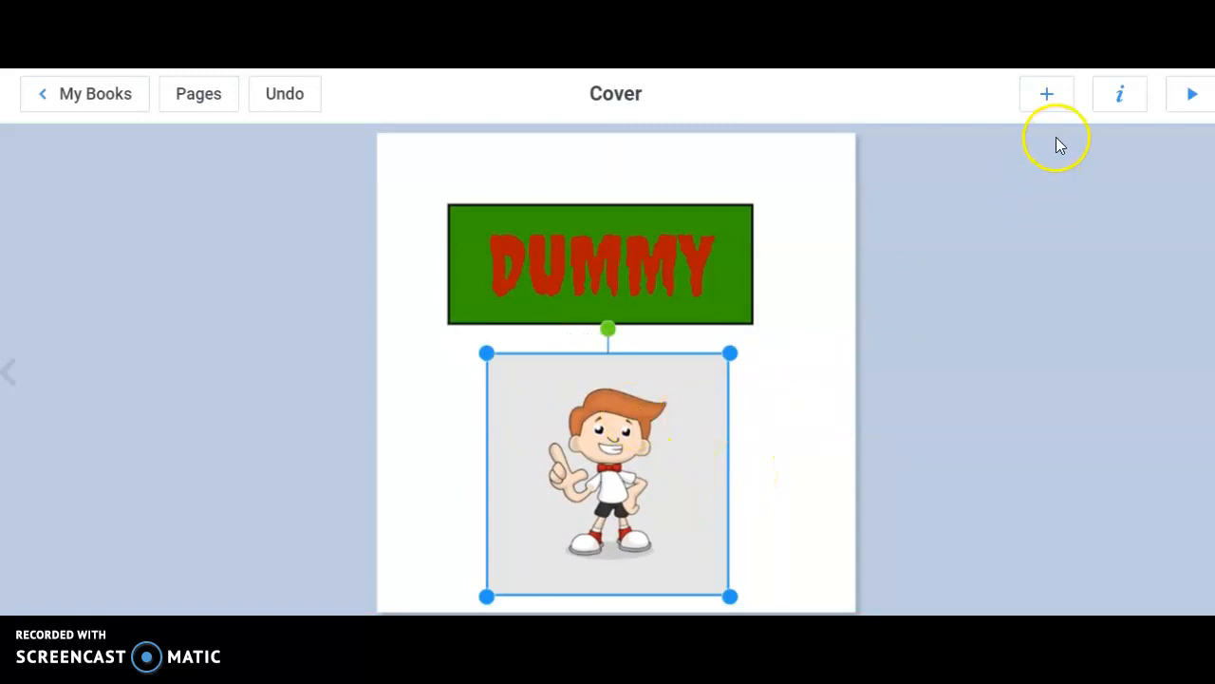
# Add a comic speech bubble to the cover.
pyautogui.click(1046, 96)
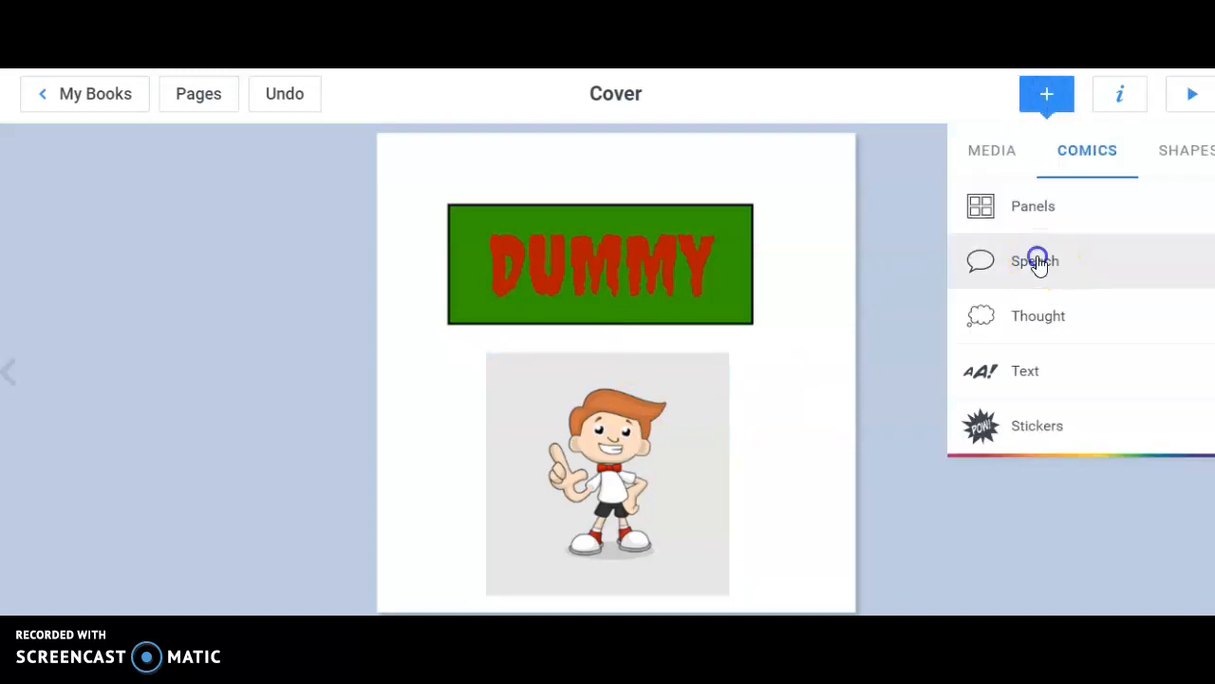
pyautogui.click(1038, 262)
pyautogui.click(625, 346)
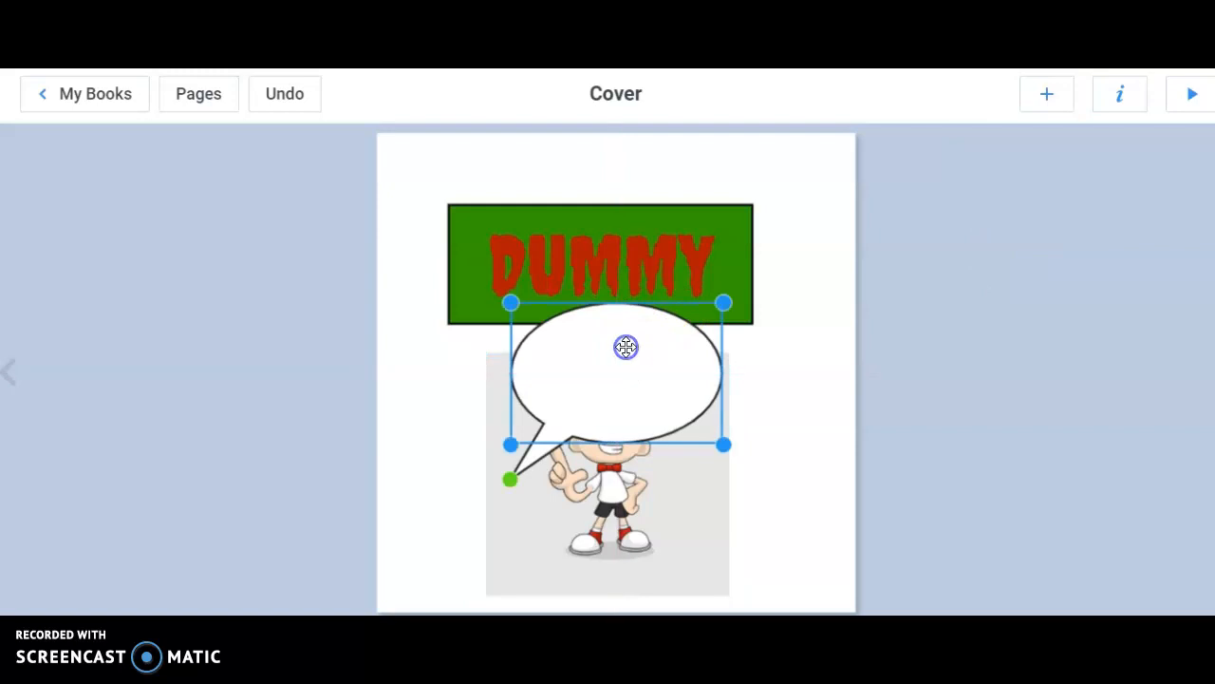
# Shrink the speech bubble, move it to the upper right of the boy and point its tail at his mouth.
pyautogui.moveTo(509, 438); pyautogui.dragTo(603, 373)
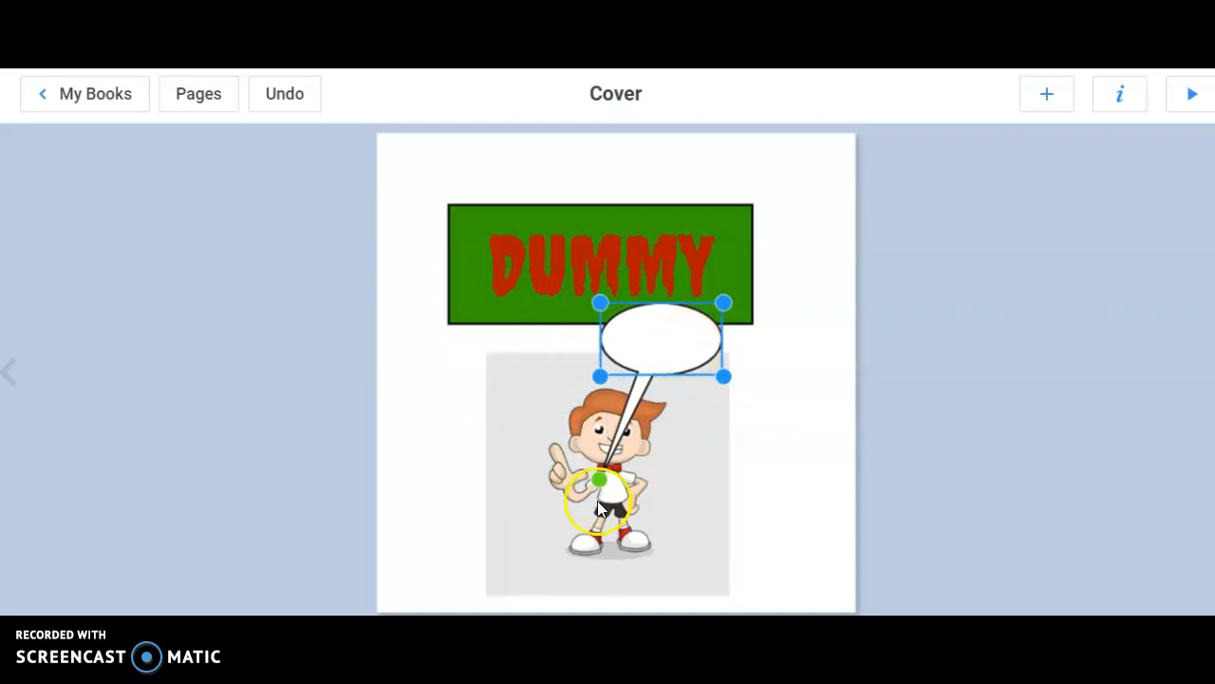
pyautogui.moveTo(599, 480); pyautogui.dragTo(629, 421)
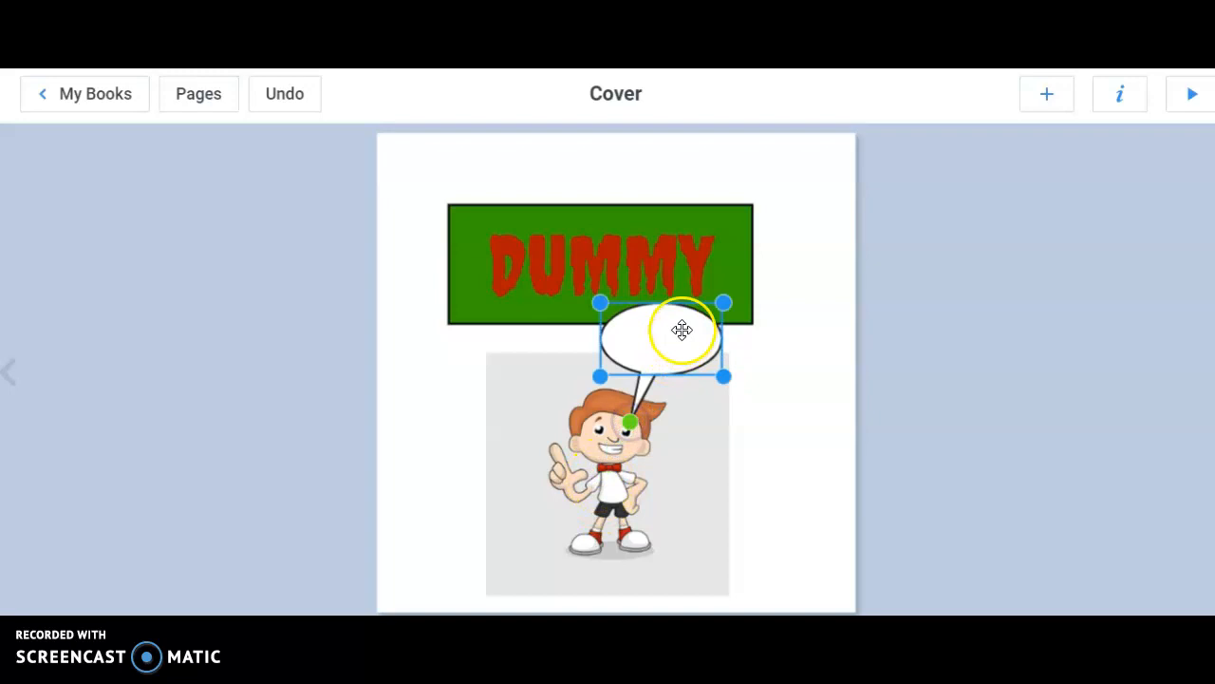
pyautogui.moveTo(686, 333); pyautogui.dragTo(768, 367)
pyautogui.moveTo(714, 453); pyautogui.dragTo(622, 445)
# Enter the text "THIS IS FUN!!!" in the speech bubble.
pyautogui.click(781, 393)
pyautogui.click(751, 380)
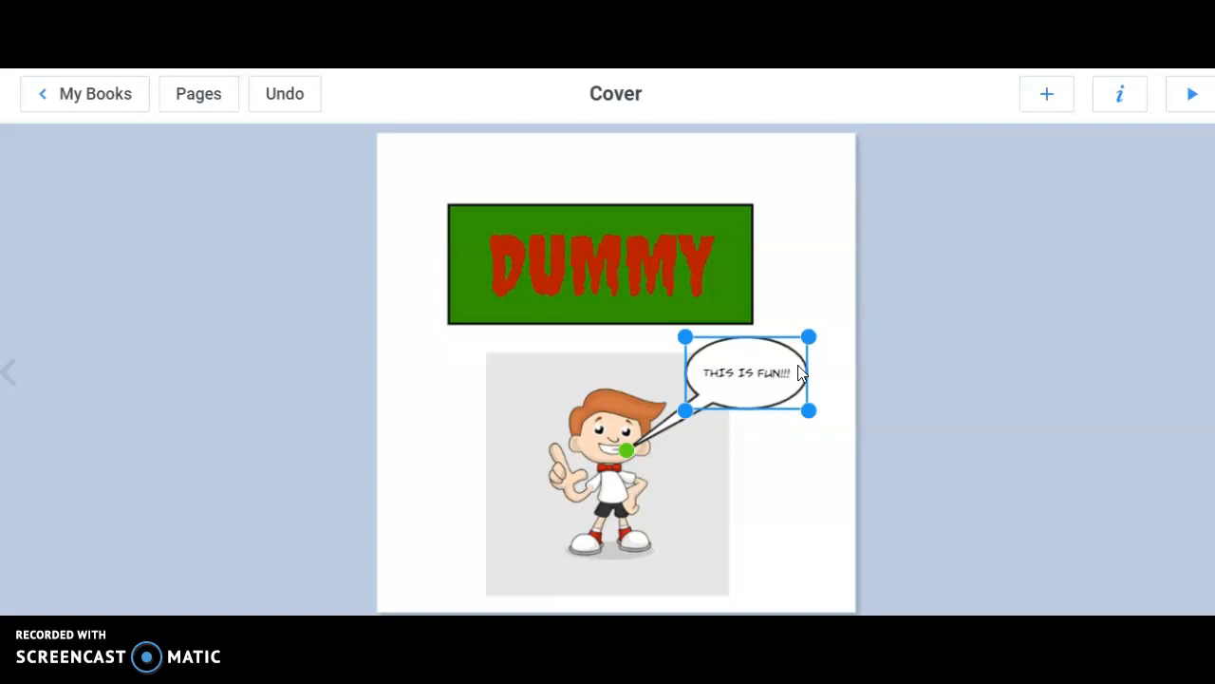
pyautogui.click(795, 448)
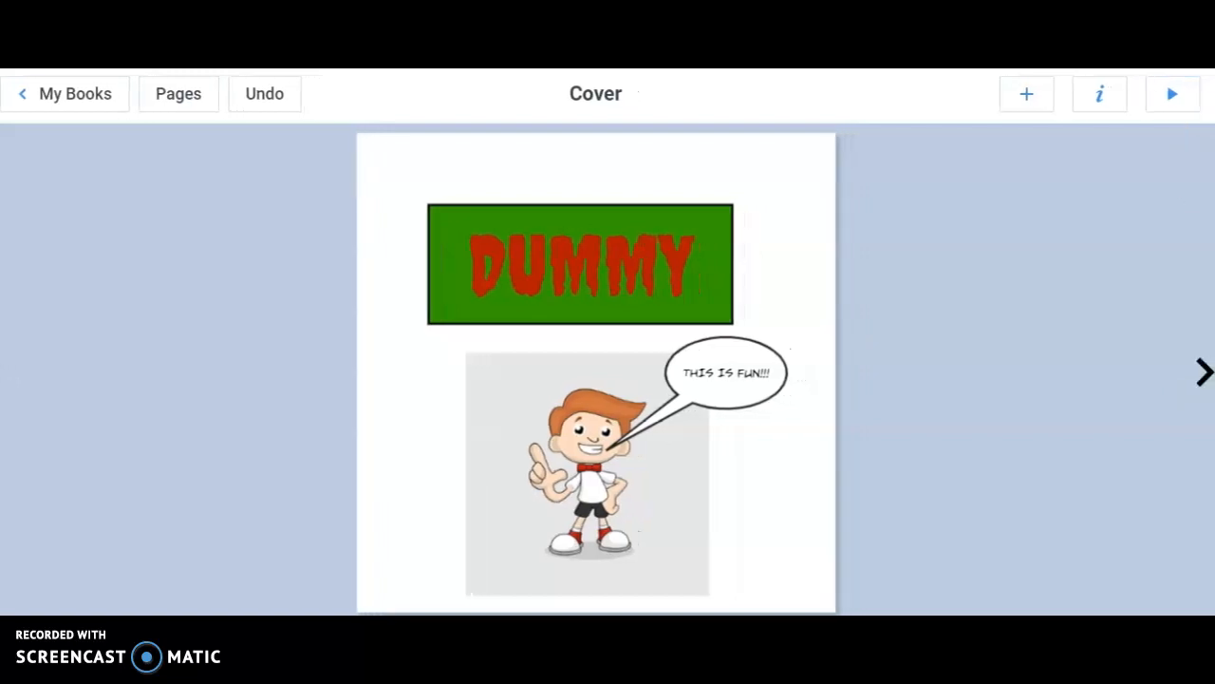
# Go to page 2 and add the BANG! comic sticker to it.
pyautogui.click(1204, 375)
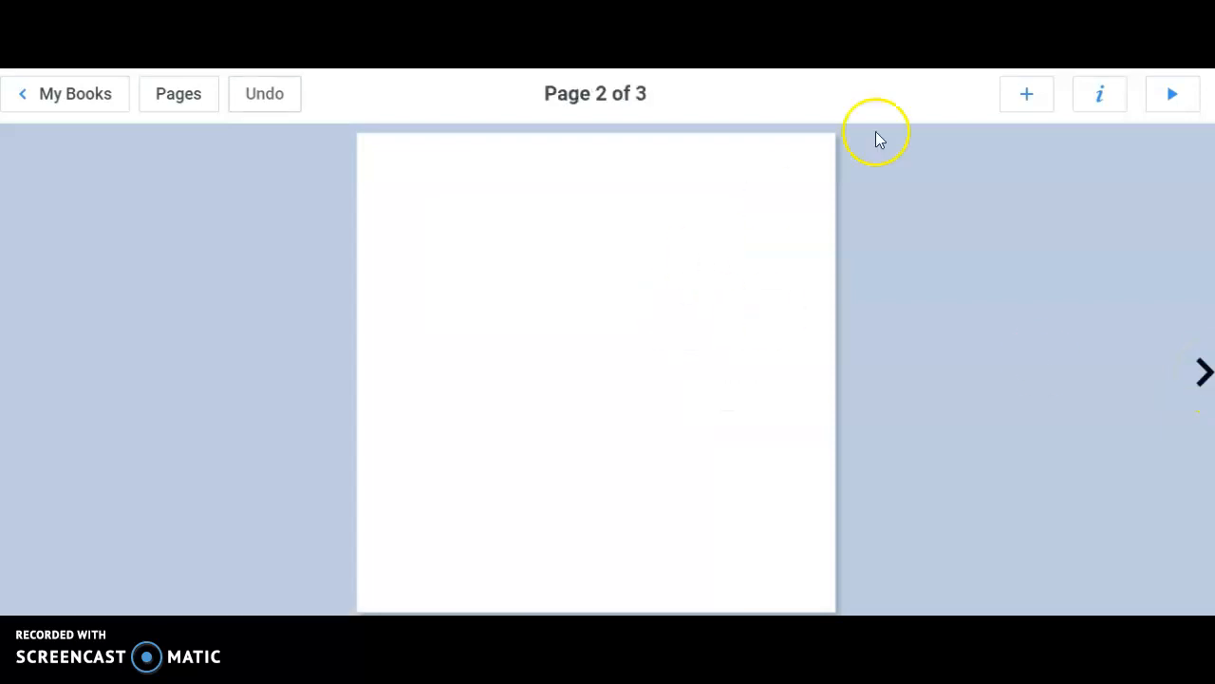
pyautogui.click(1028, 95)
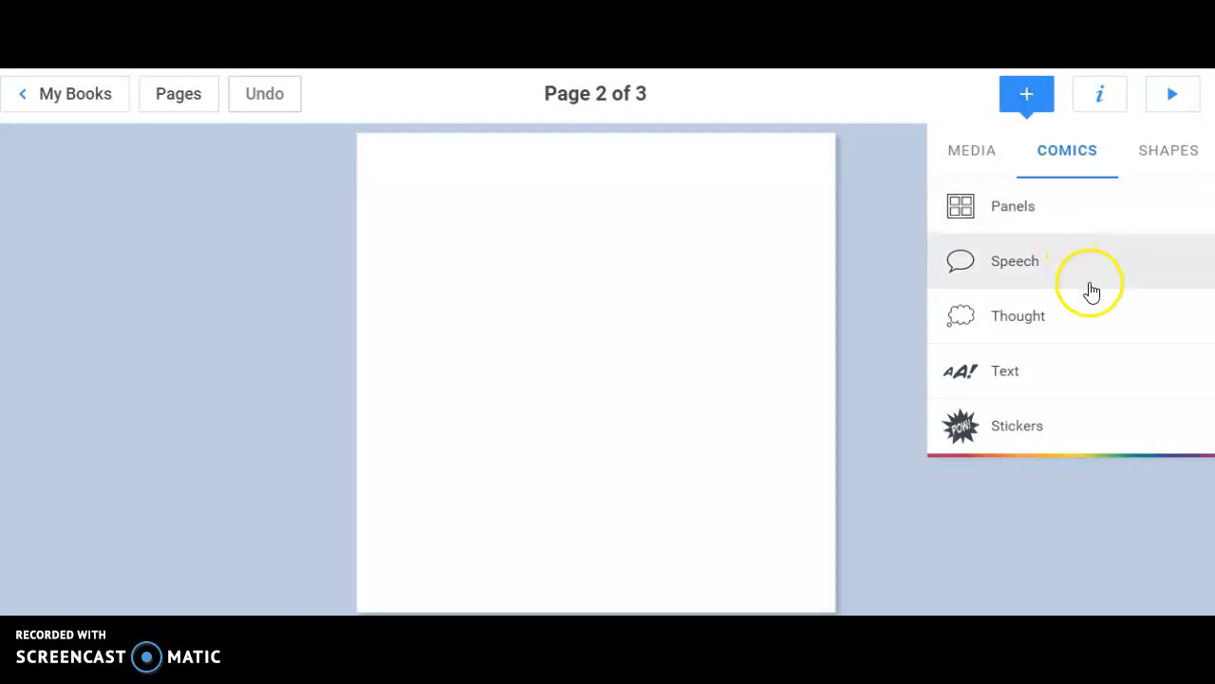
pyautogui.click(969, 445)
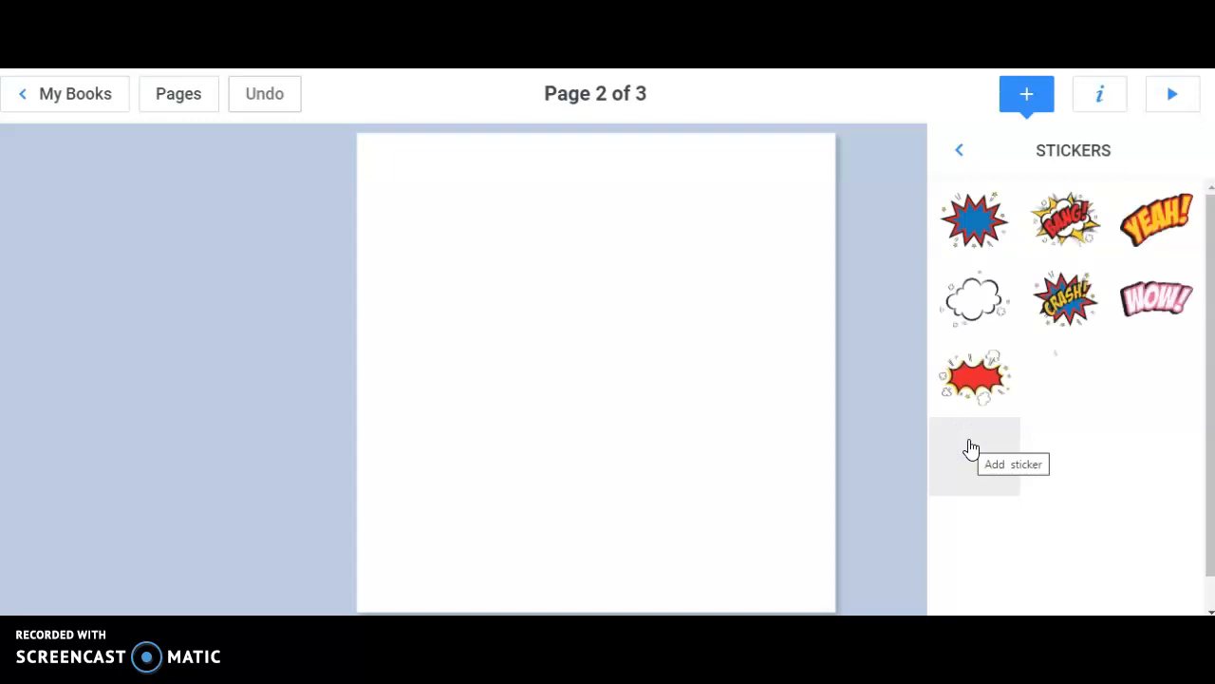
pyautogui.click(1076, 237)
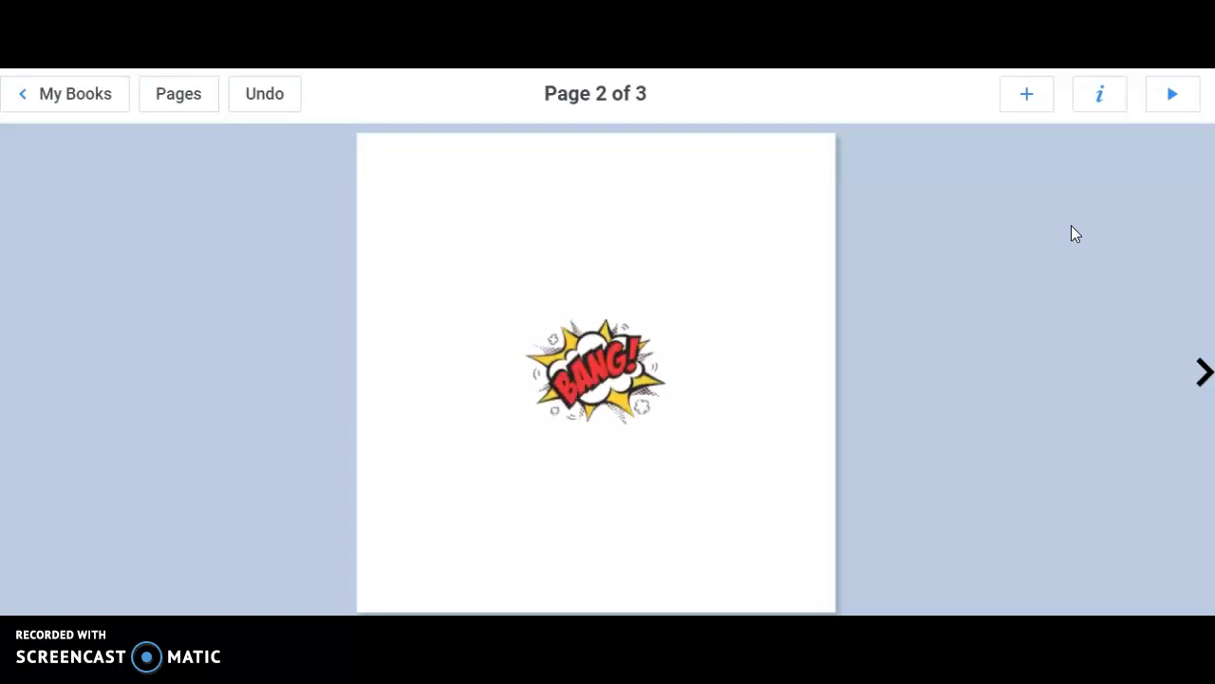
# Move the BANG! sticker to the upper part of page 2 and enlarge it to over half the page width.
pyautogui.click(611, 293)
pyautogui.moveTo(593, 350); pyautogui.dragTo(575, 223)
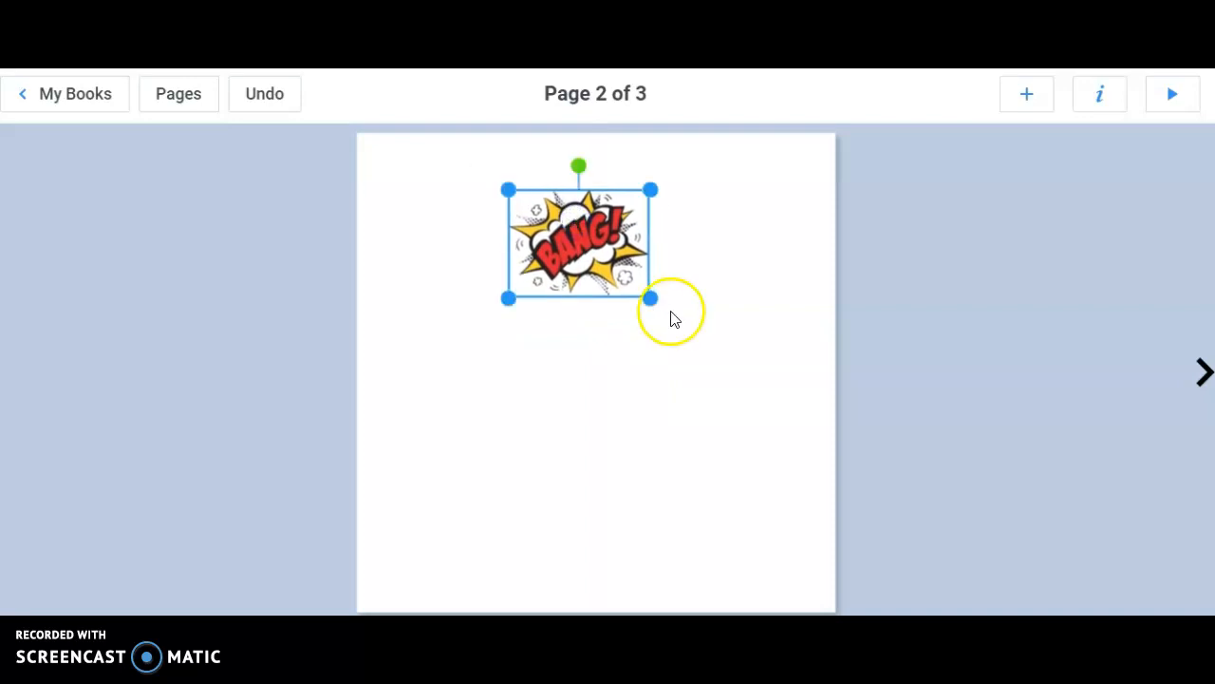
pyautogui.moveTo(649, 298); pyautogui.dragTo(704, 340)
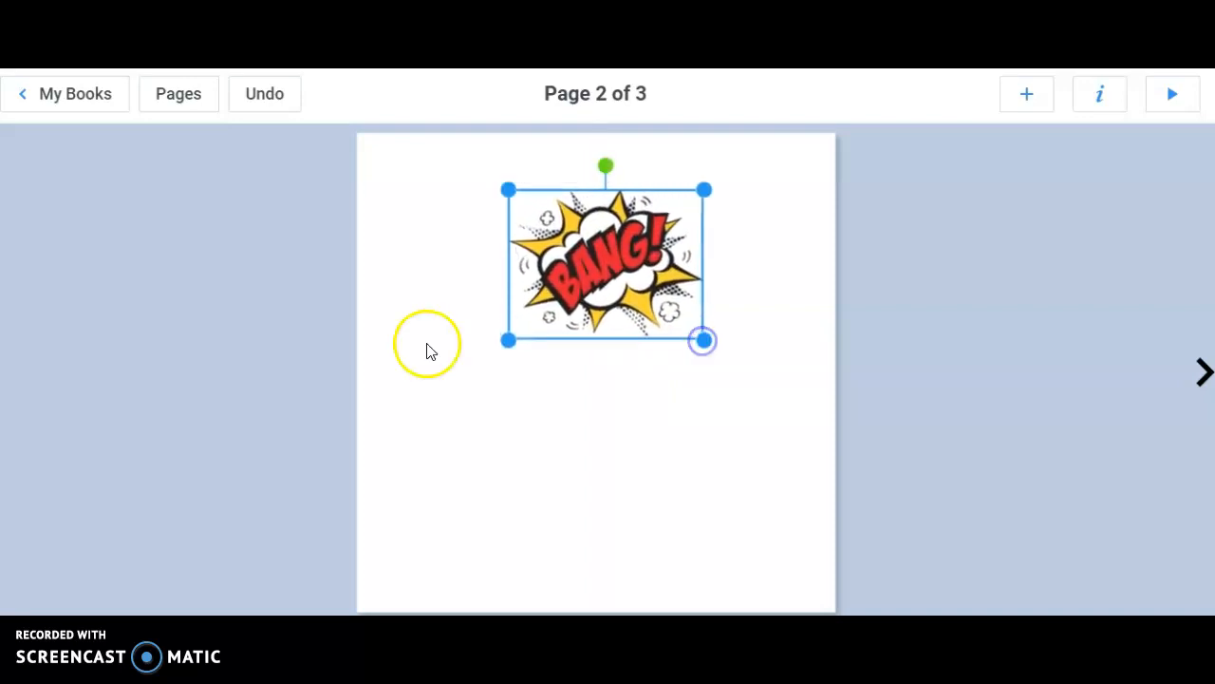
pyautogui.moveTo(506, 338); pyautogui.dragTo(456, 354)
pyautogui.moveTo(703, 377); pyautogui.dragTo(743, 397)
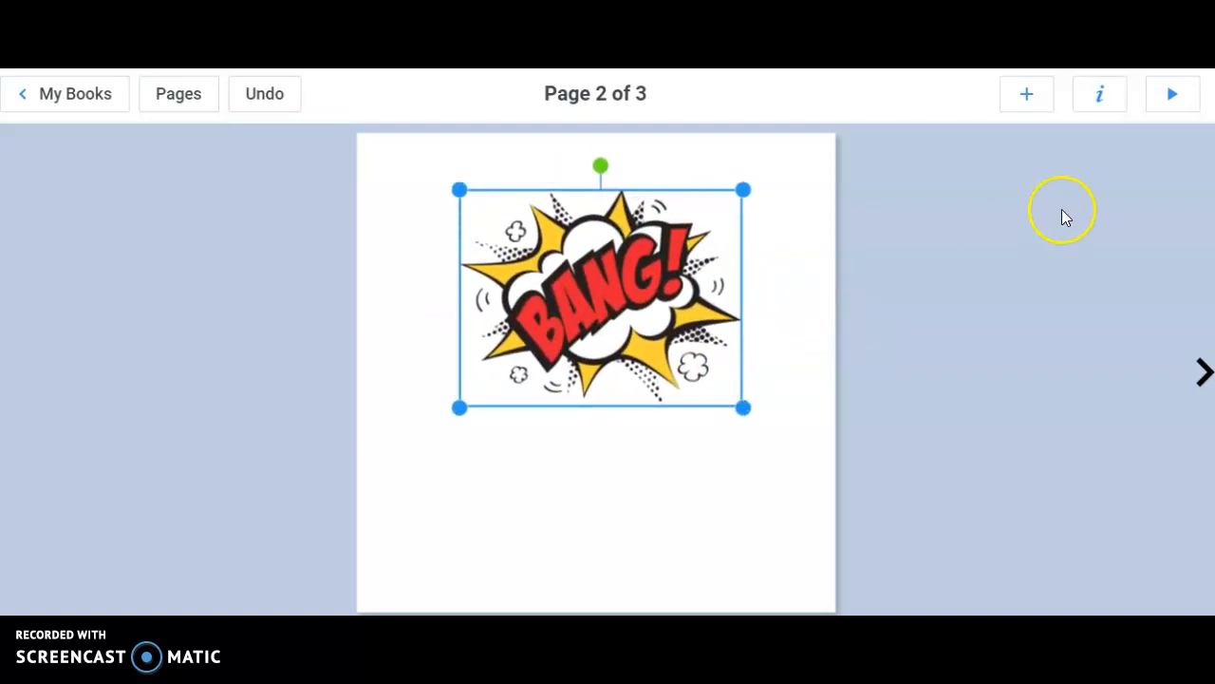
# Search Google Images for "EXPLOSIVES" and import the picture of the bundled red dynamite sticks onto page 2.
pyautogui.click(1034, 108)
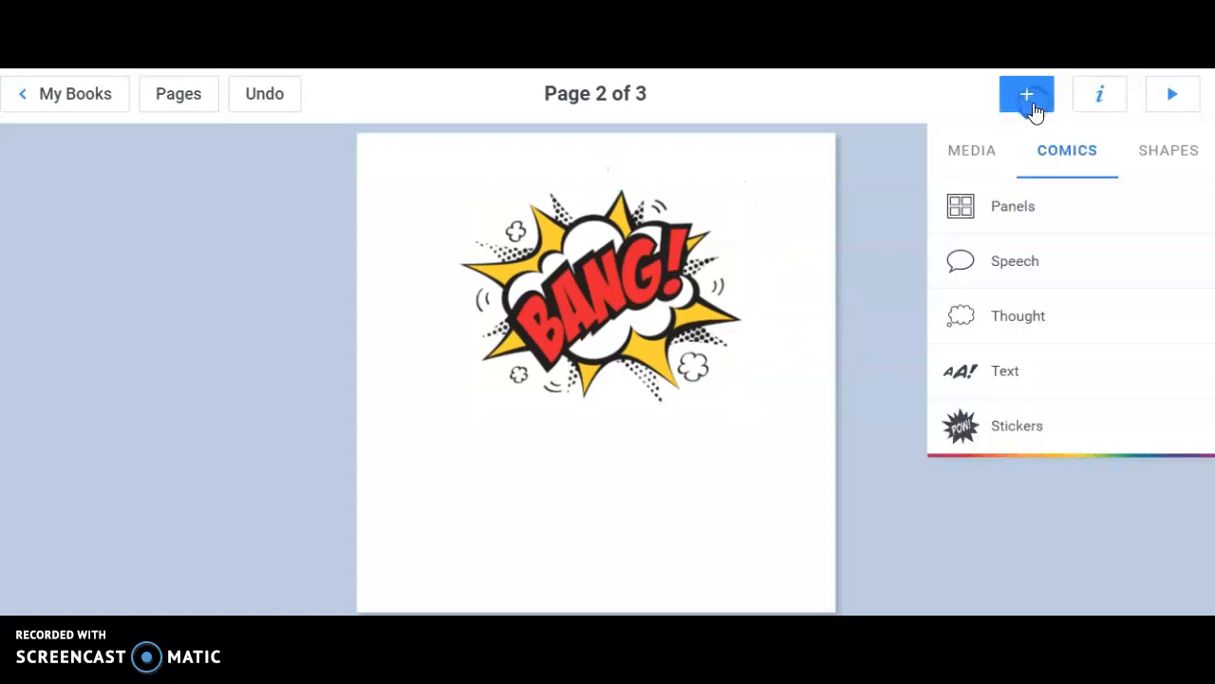
pyautogui.click(978, 166)
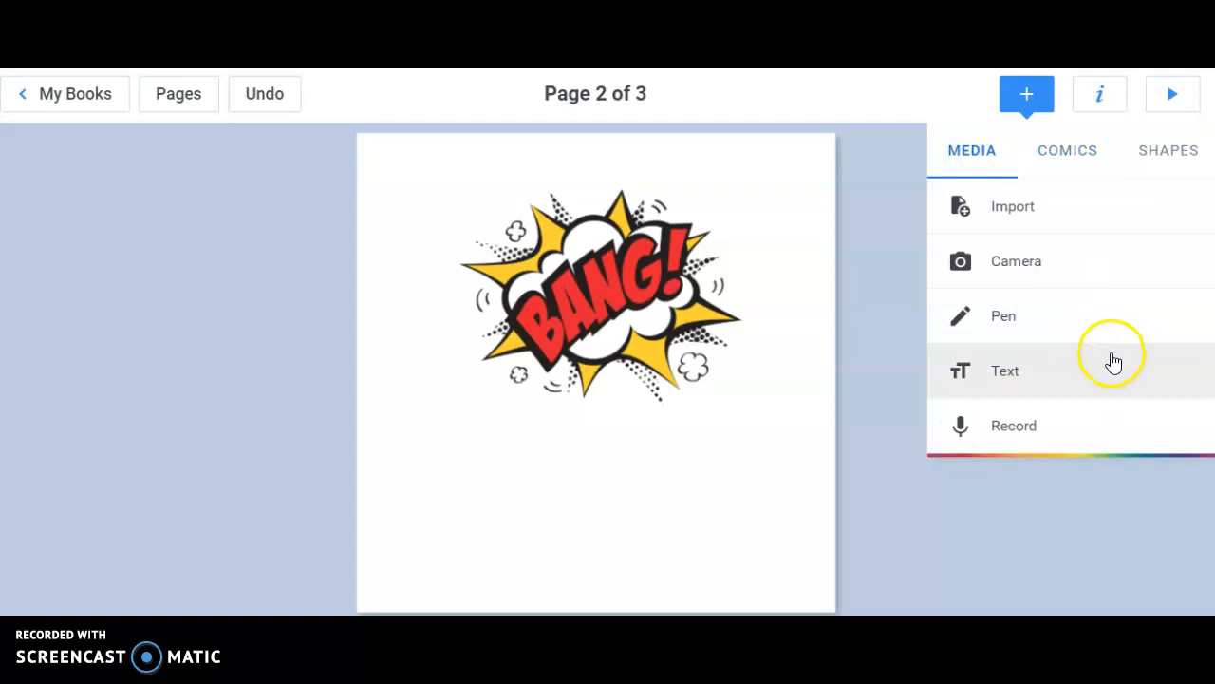
pyautogui.click(1000, 209)
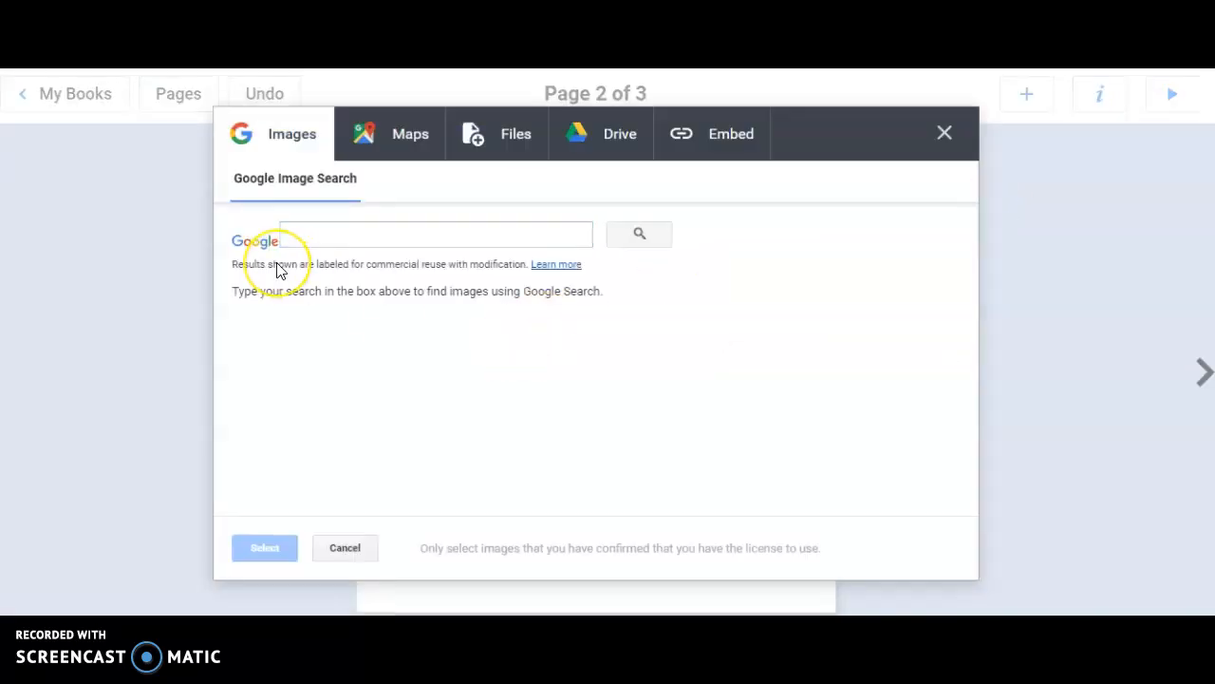
pyautogui.click(313, 236)
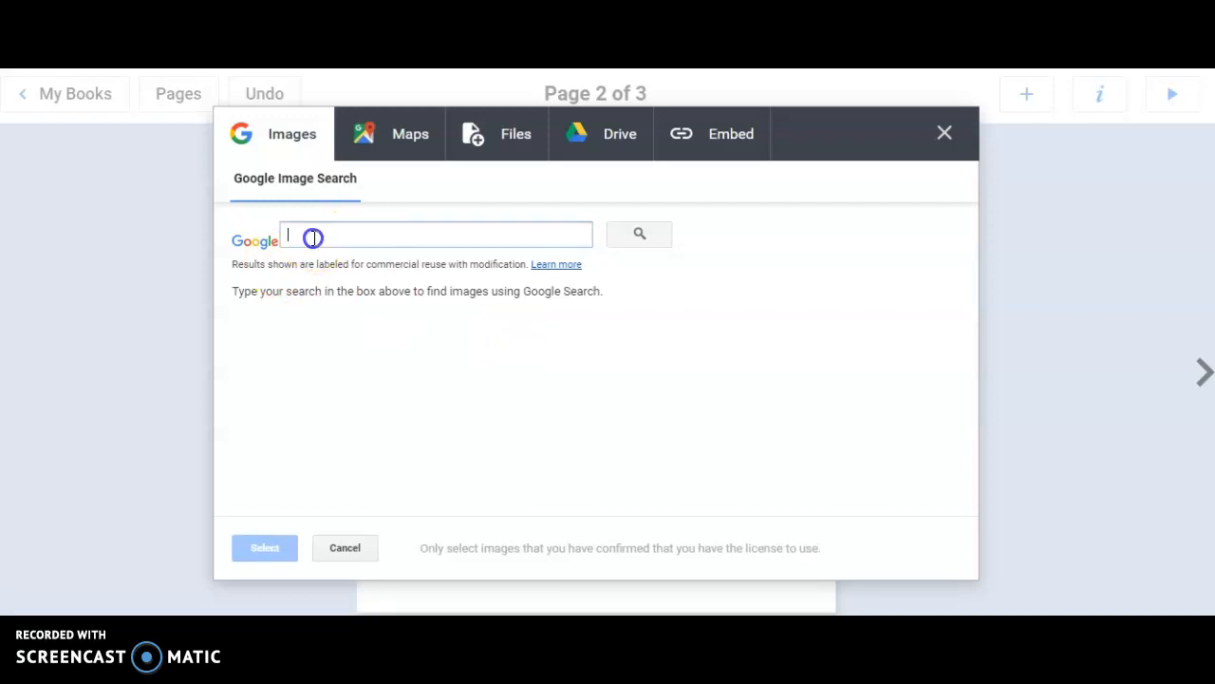
pyautogui.write('EXPLOSIVES')
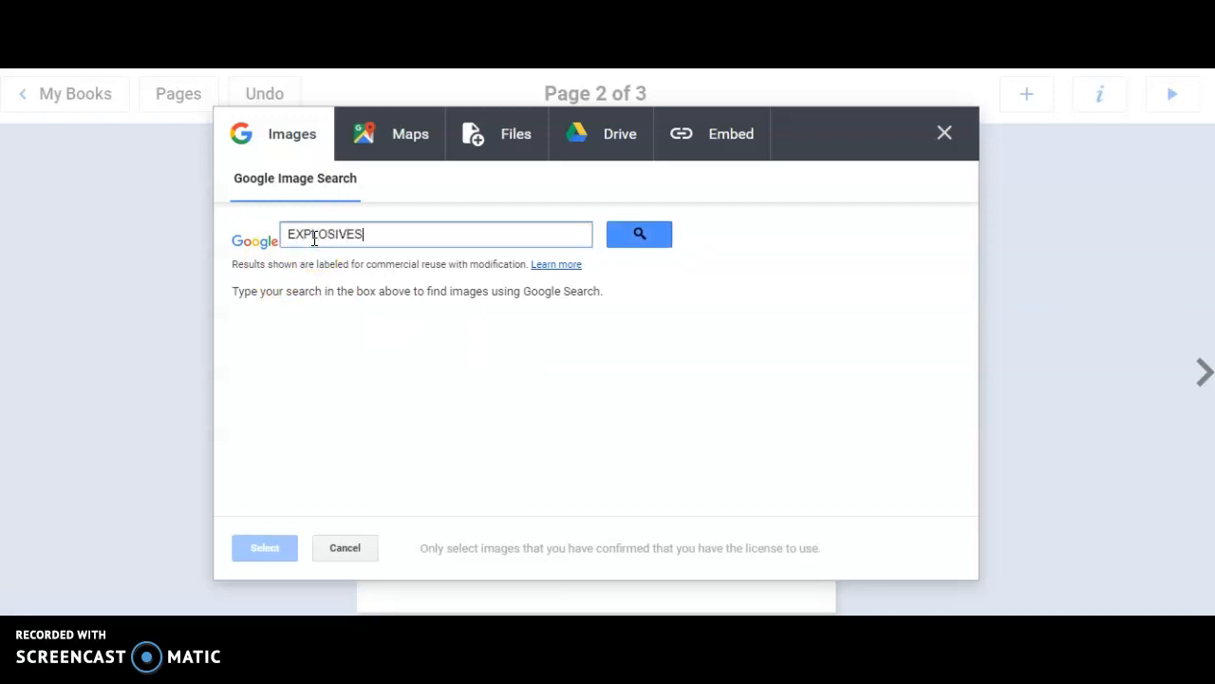
pyautogui.click(648, 236)
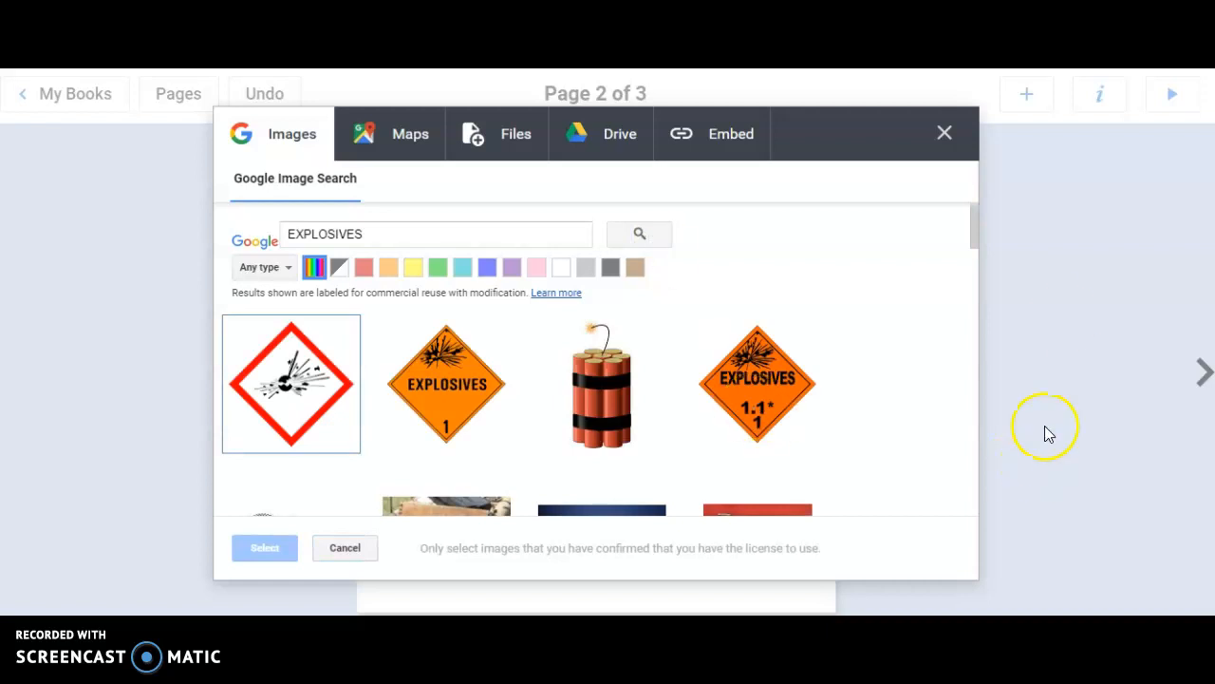
pyautogui.moveTo(975, 223); pyautogui.dragTo(969, 325)
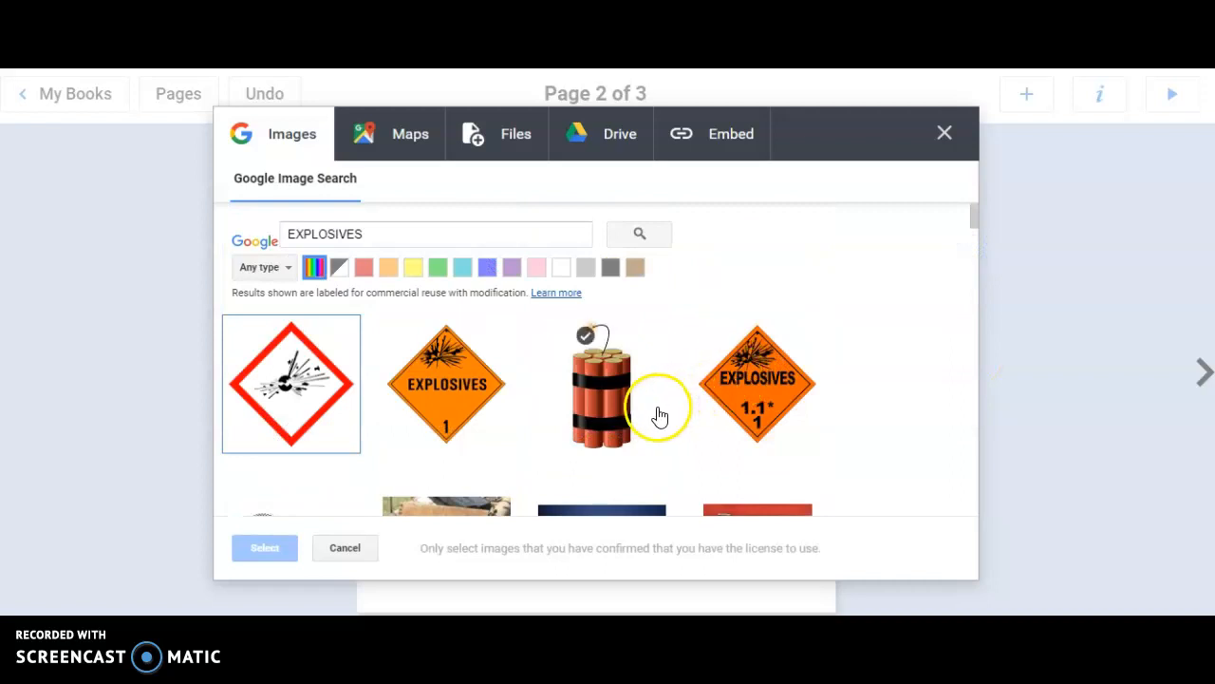
pyautogui.click(594, 406)
pyautogui.click(255, 552)
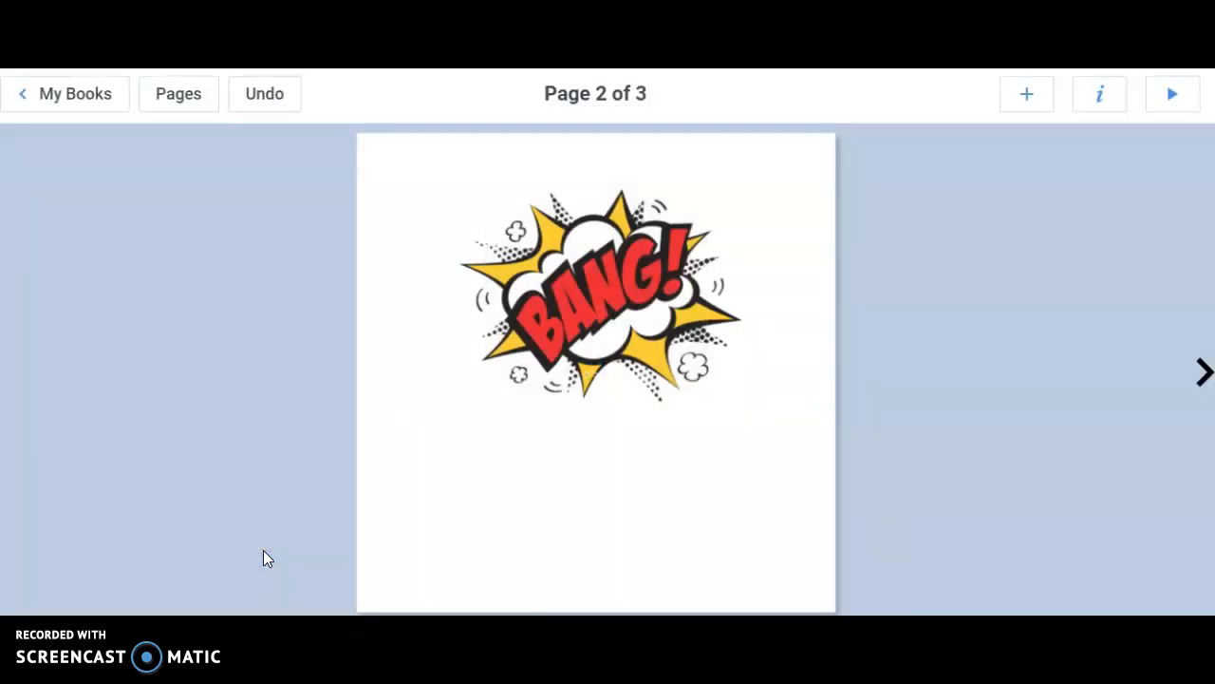
# Shrink the dynamite picture to about a fifth of the page width and place it in the page's lower-left corner.
pyautogui.click(557, 330)
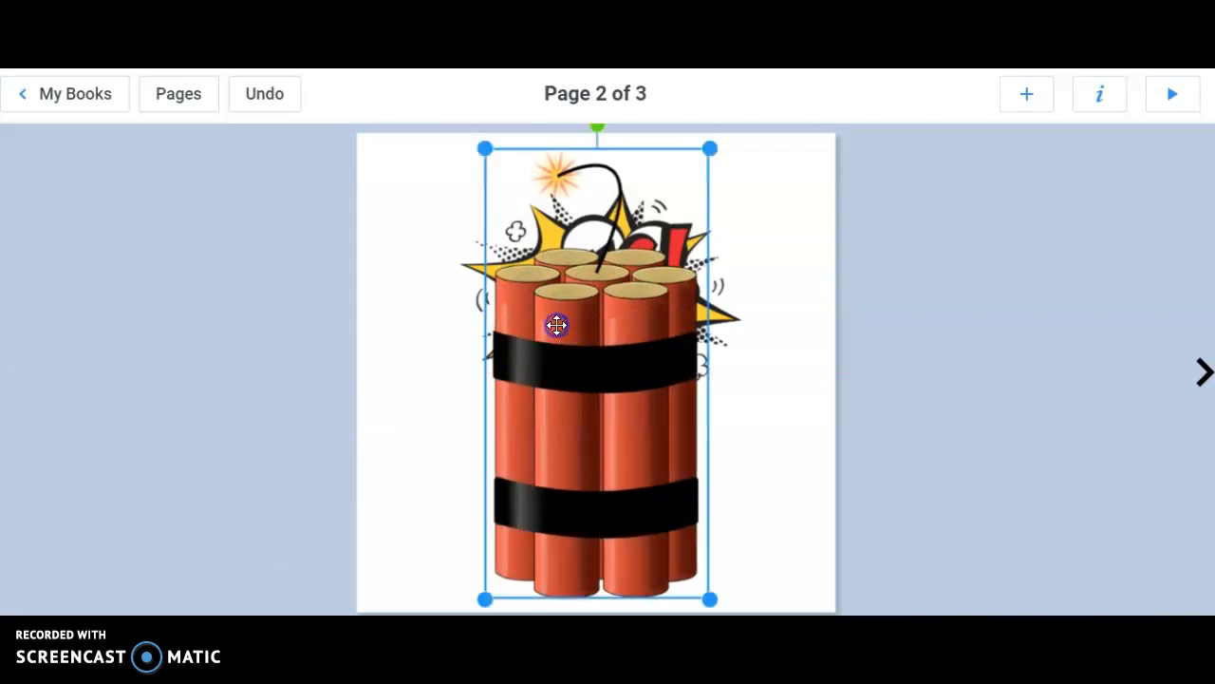
pyautogui.moveTo(485, 599); pyautogui.dragTo(617, 334)
pyautogui.moveTo(667, 159); pyautogui.dragTo(430, 446)
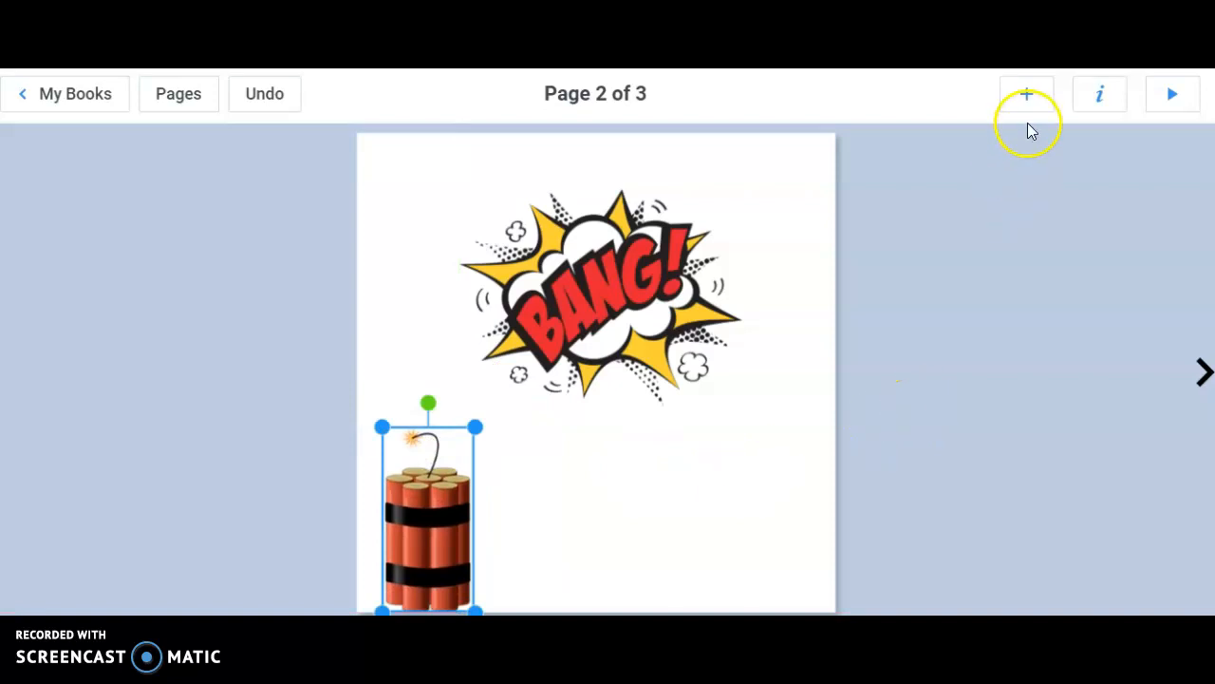
# Search Google Images for "a boy" and import the cartoon of the running boy with a blue backpack.
pyautogui.click(1027, 99)
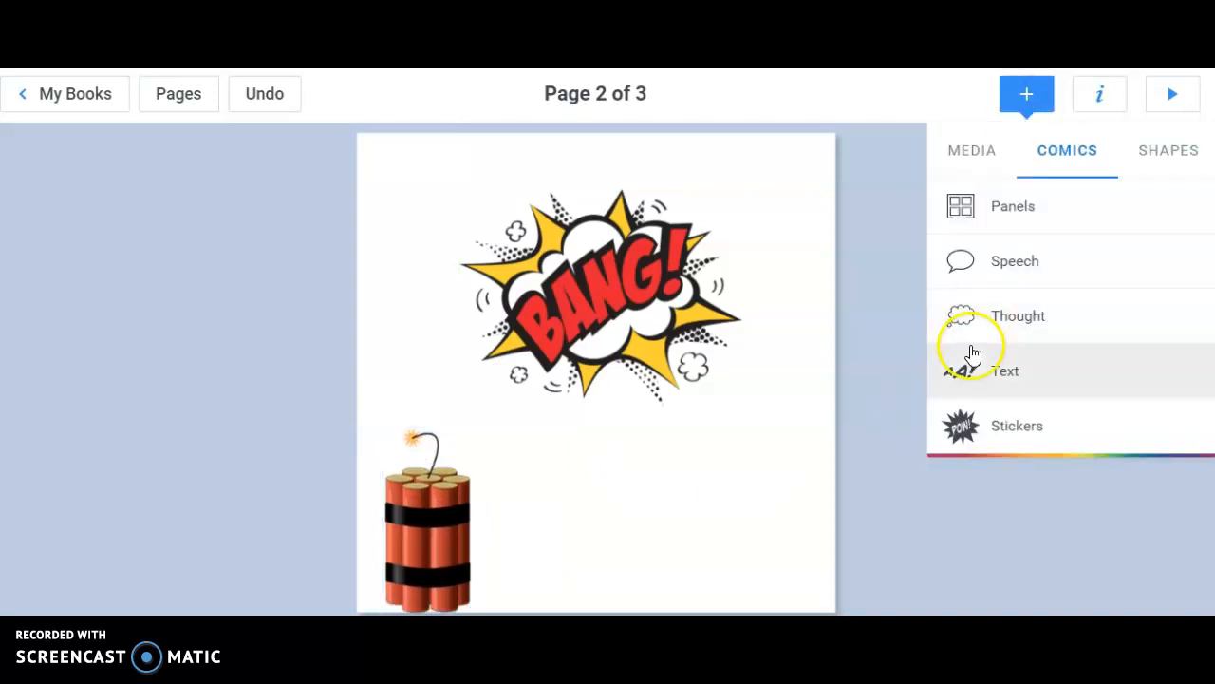
pyautogui.click(970, 150)
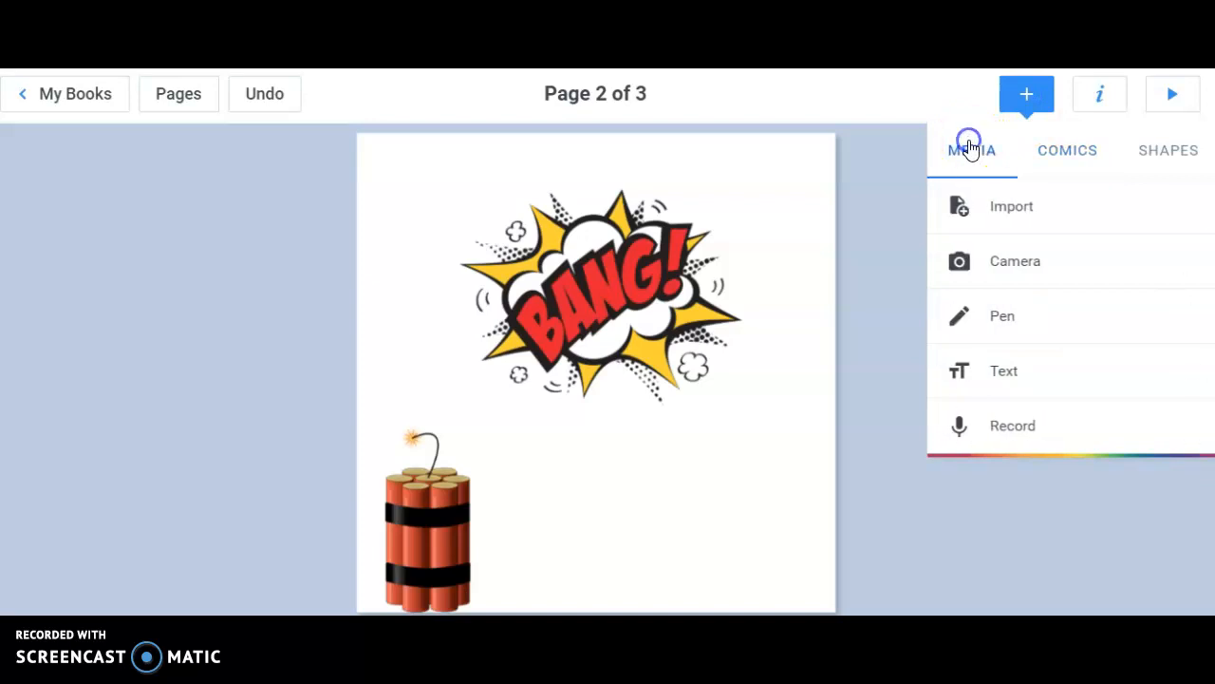
pyautogui.click(1014, 214)
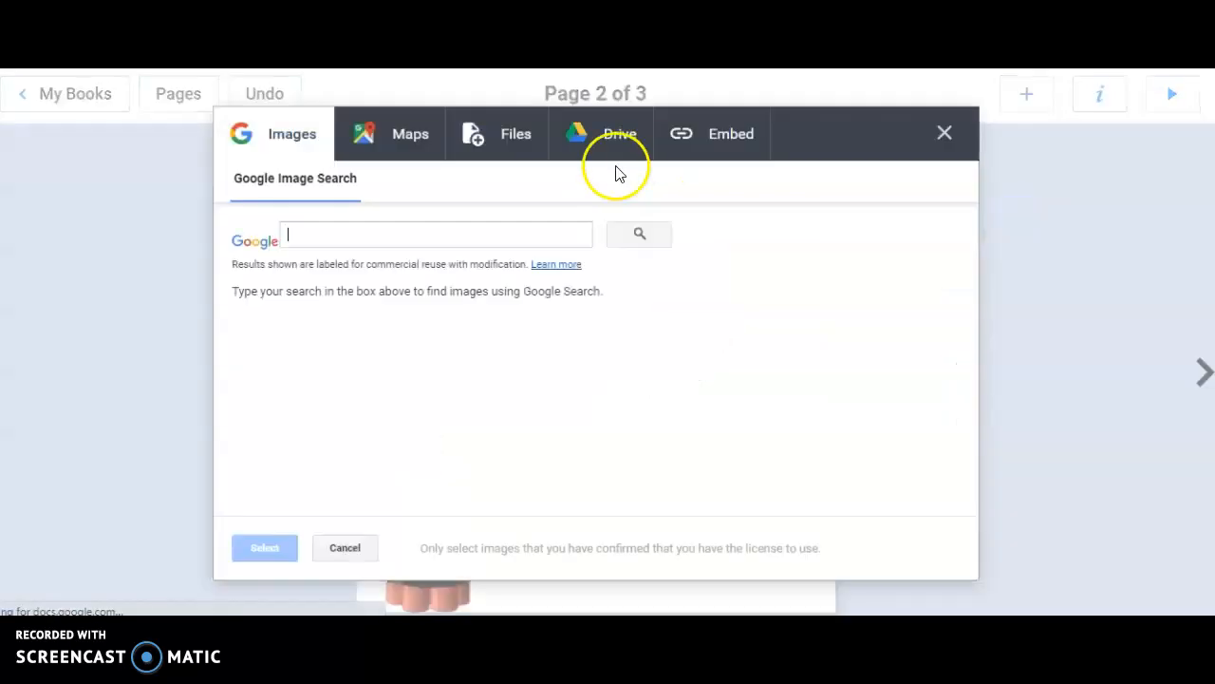
pyautogui.click(323, 230)
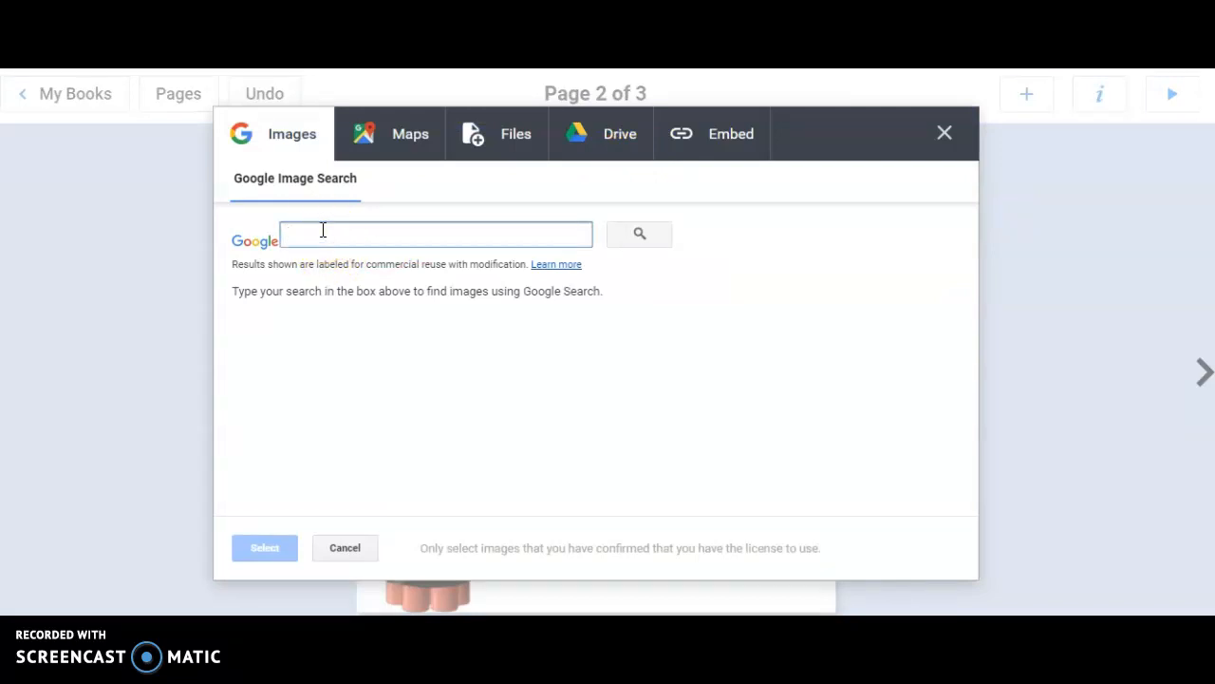
pyautogui.write('a boy')
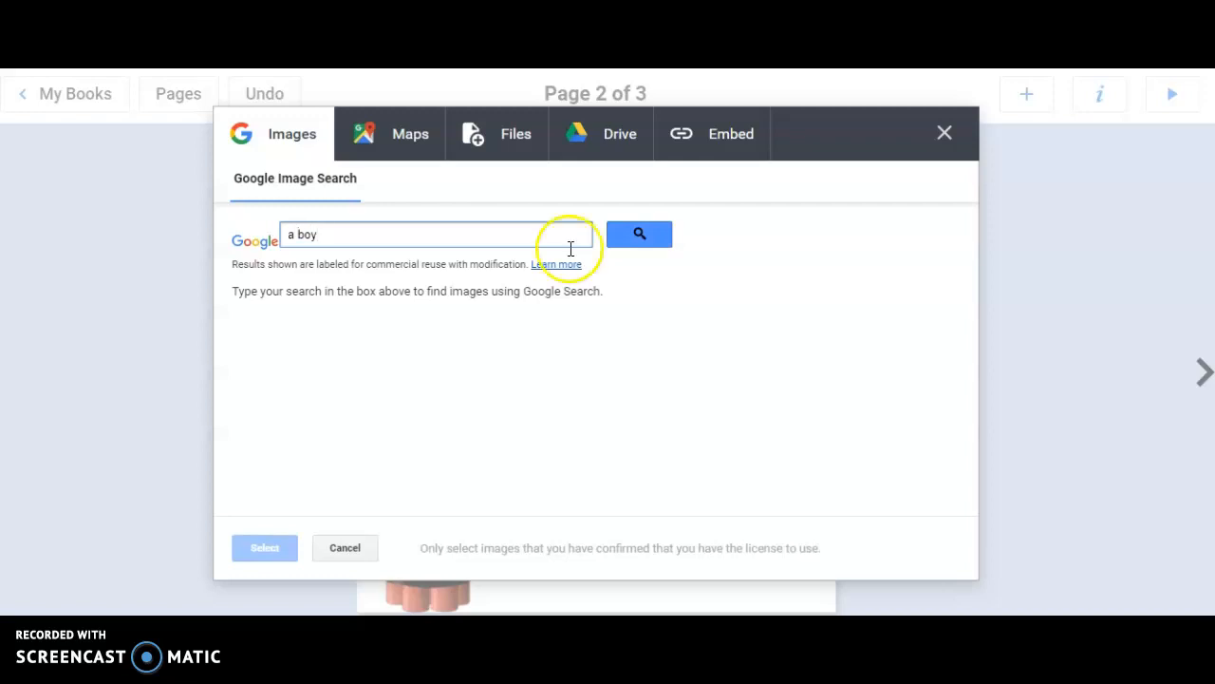
pyautogui.click(642, 237)
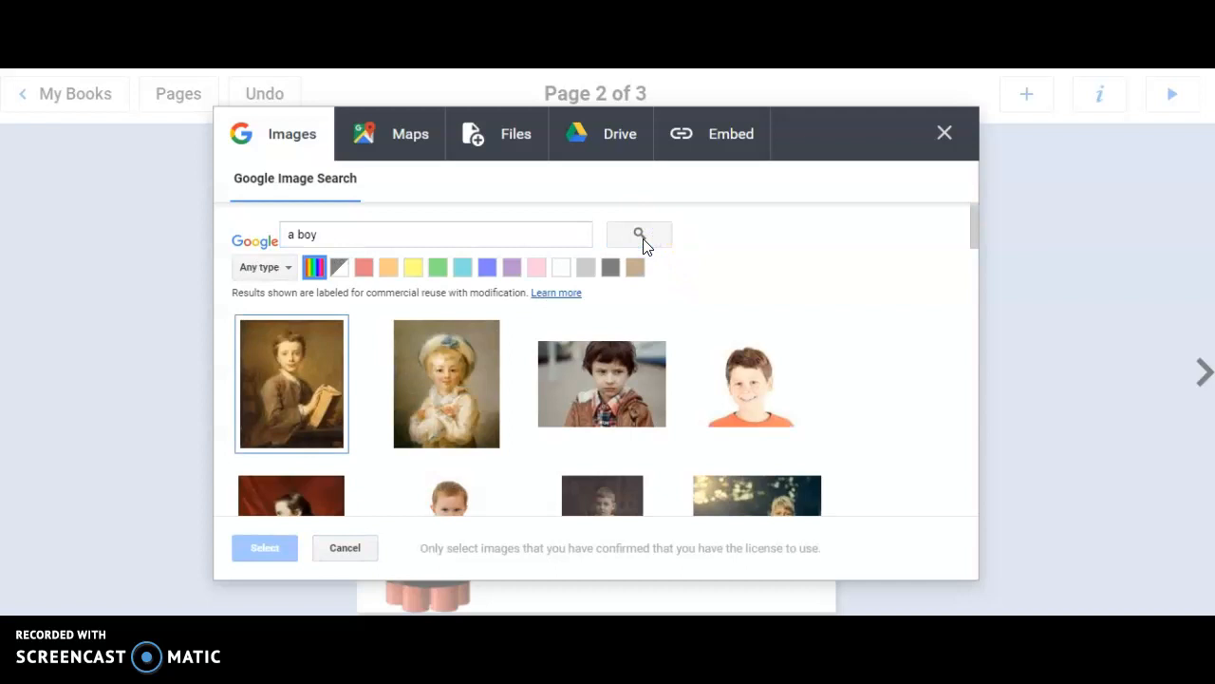
pyautogui.moveTo(974, 215); pyautogui.dragTo(975, 489)
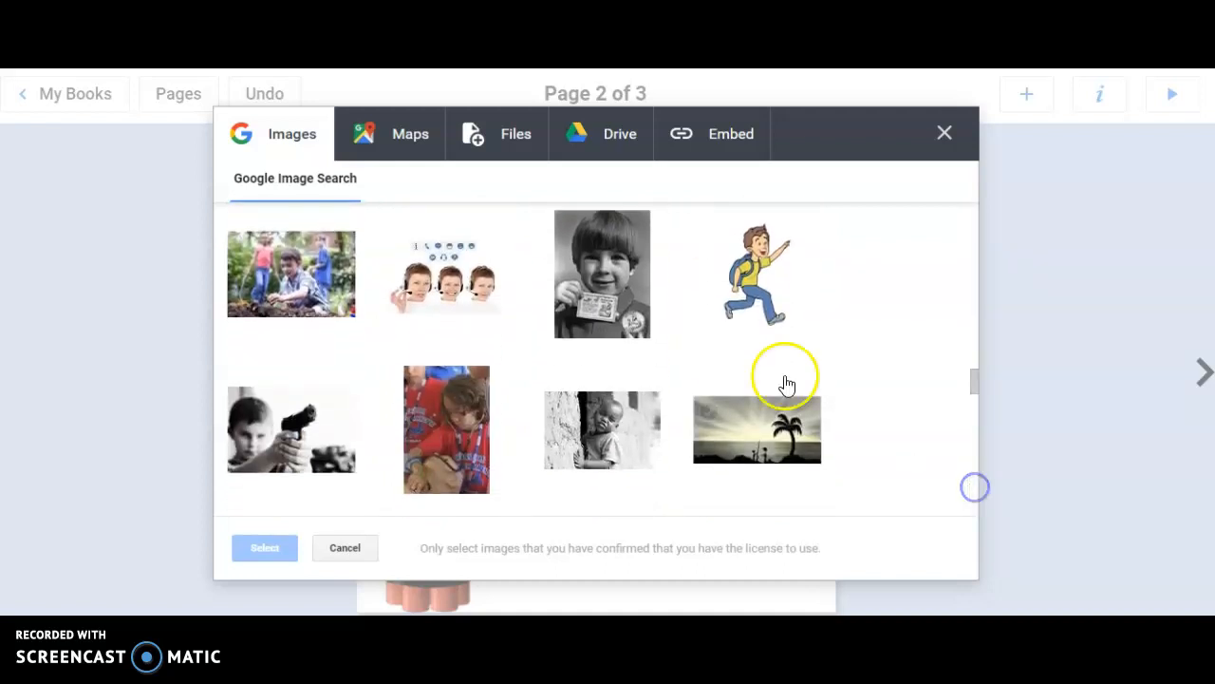
pyautogui.click(769, 287)
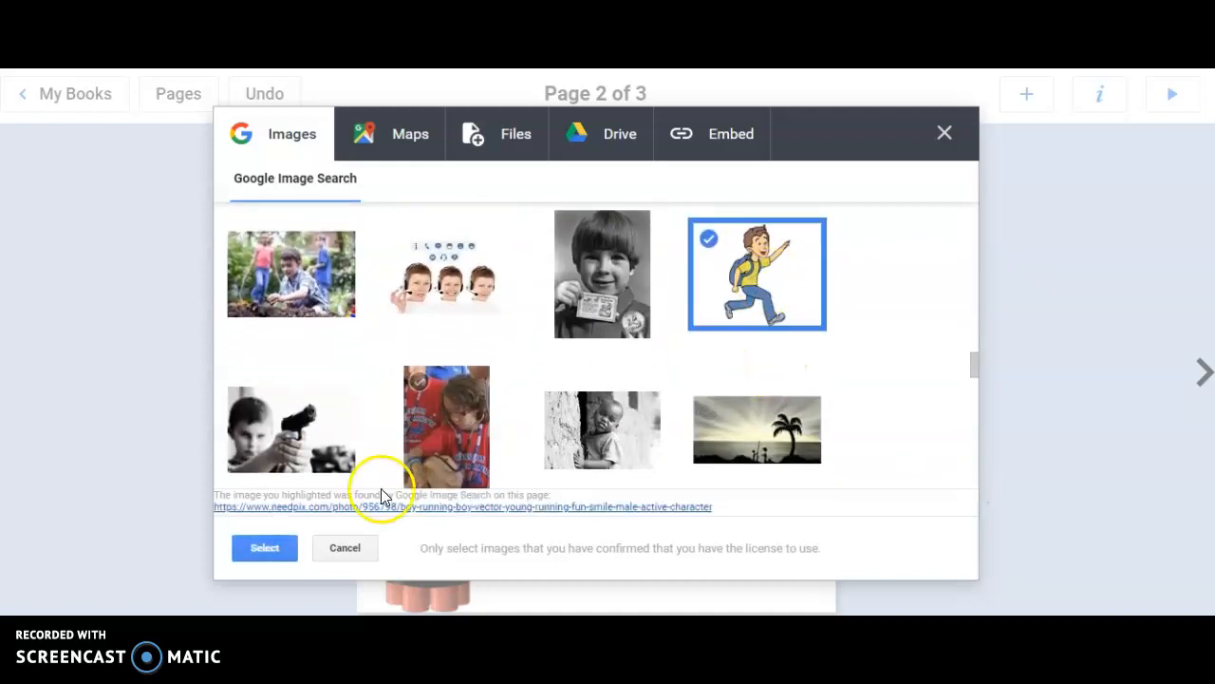
pyautogui.click(254, 556)
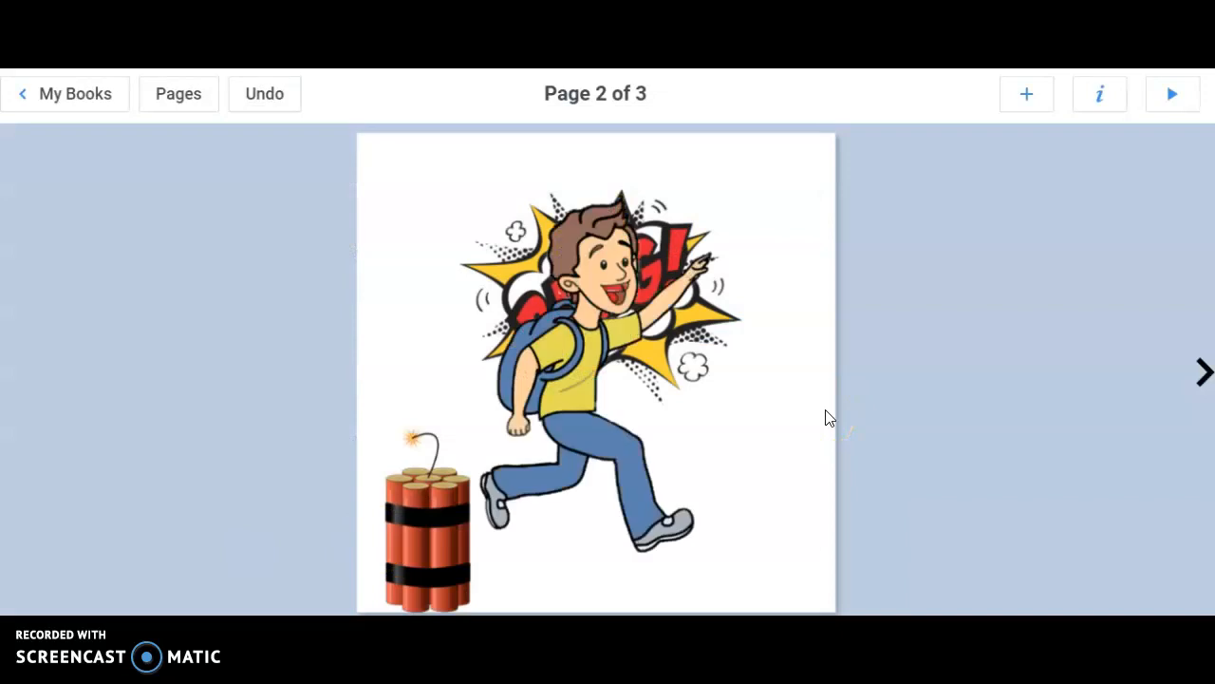
# Shrink the running boy picture to about half the page width and place it in the lower-right part of the page.
pyautogui.click(617, 301)
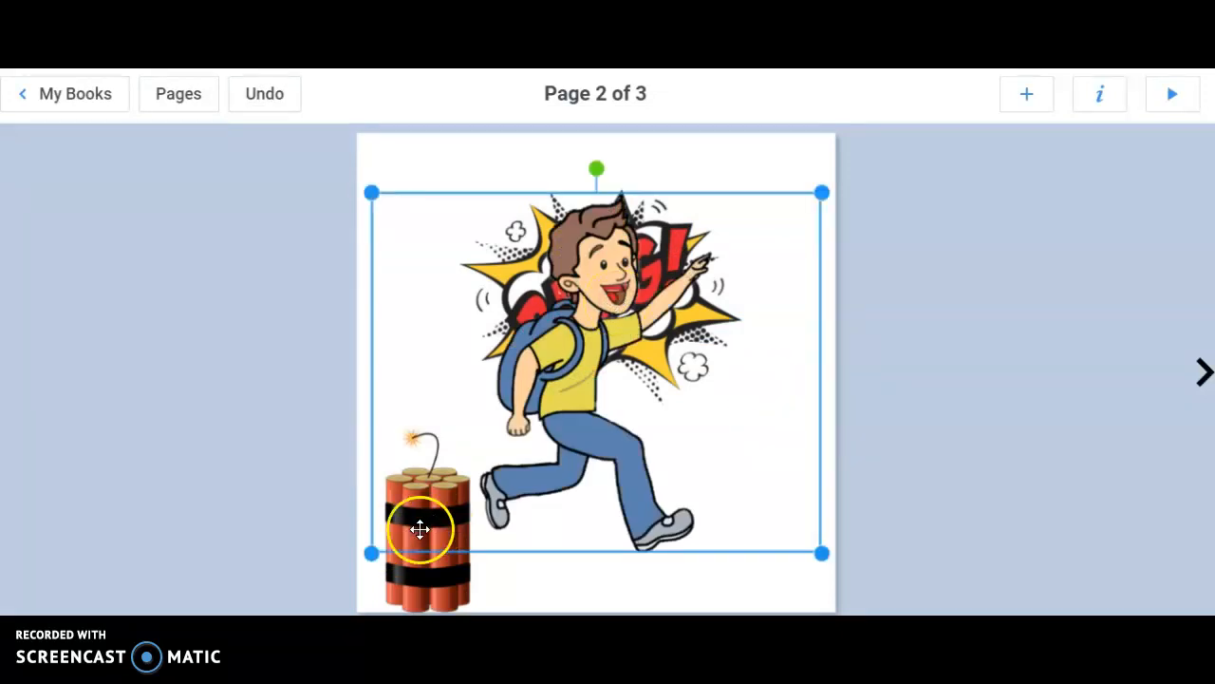
pyautogui.moveTo(372, 553); pyautogui.dragTo(646, 397)
pyautogui.moveTo(795, 279); pyautogui.dragTo(735, 517)
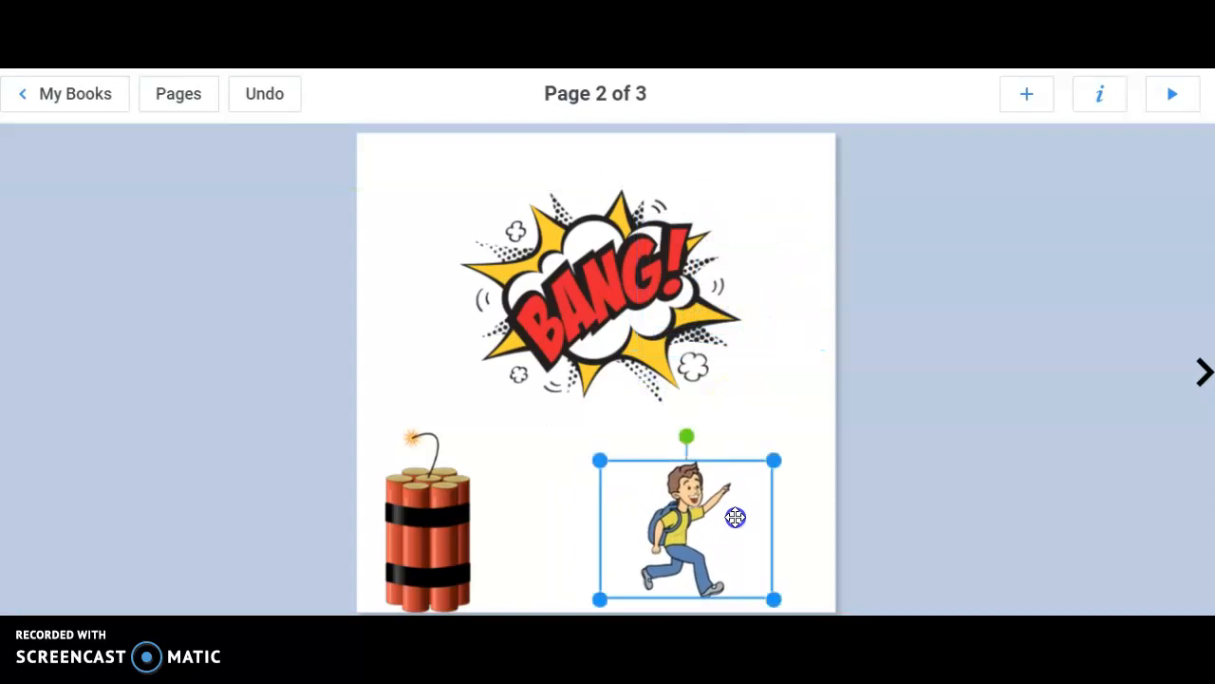
pyautogui.moveTo(774, 460); pyautogui.dragTo(807, 413)
pyautogui.moveTo(599, 599); pyautogui.dragTo(563, 627)
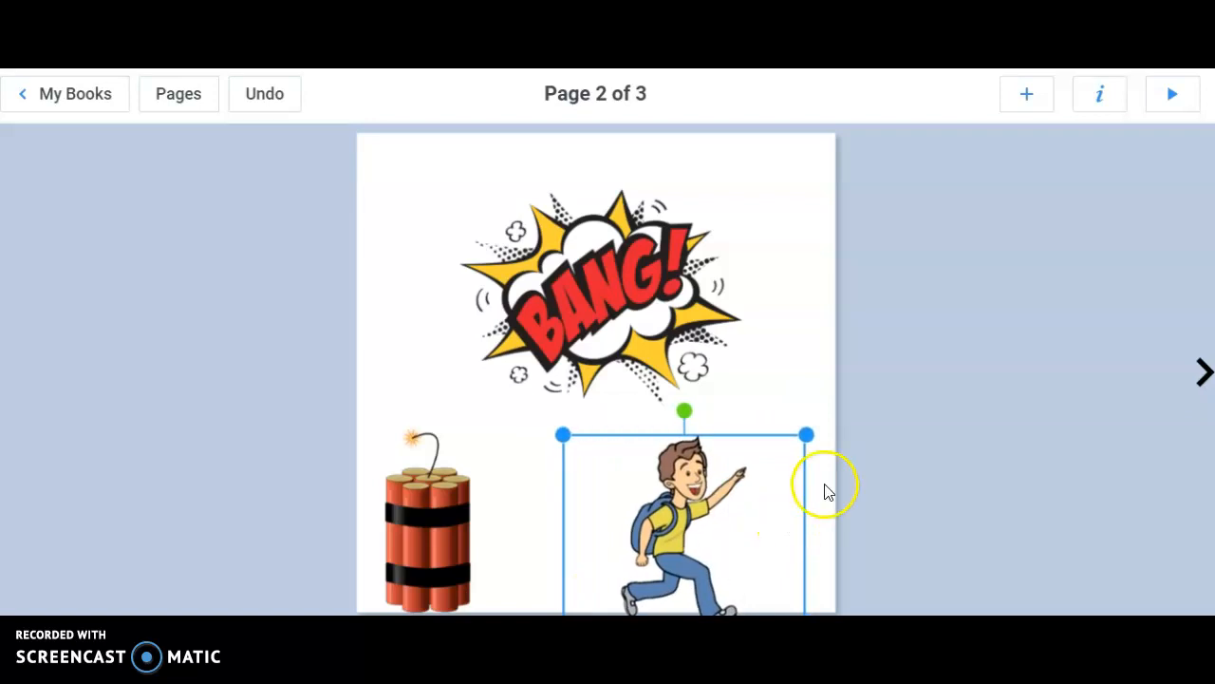
# Add a thought bubble, shrink it, place it between the dynamite and the boy, and point its tail at the boy's head.
pyautogui.click(1029, 97)
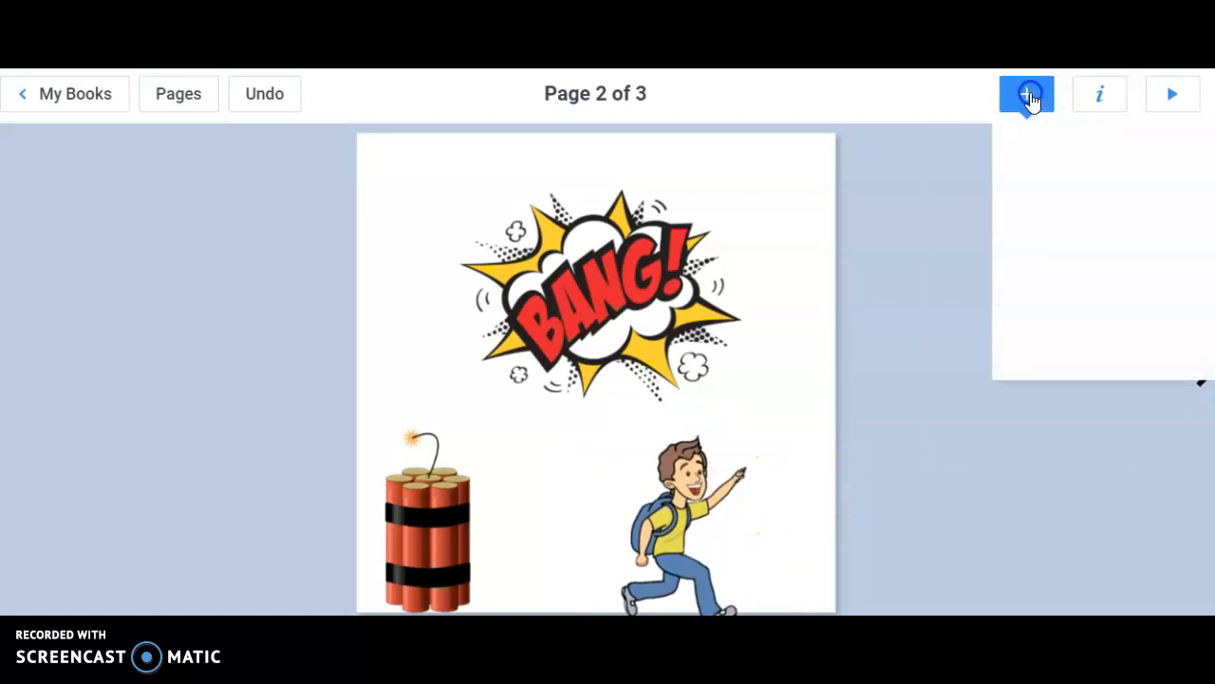
pyautogui.click(1015, 311)
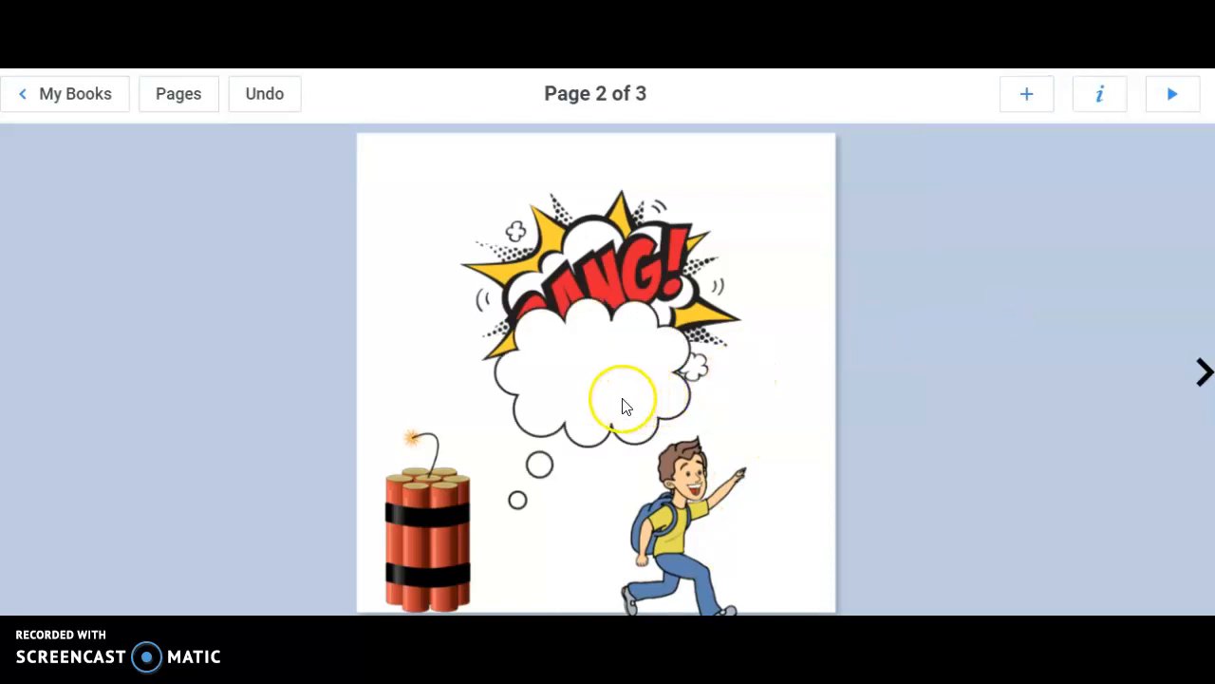
pyautogui.click(617, 340)
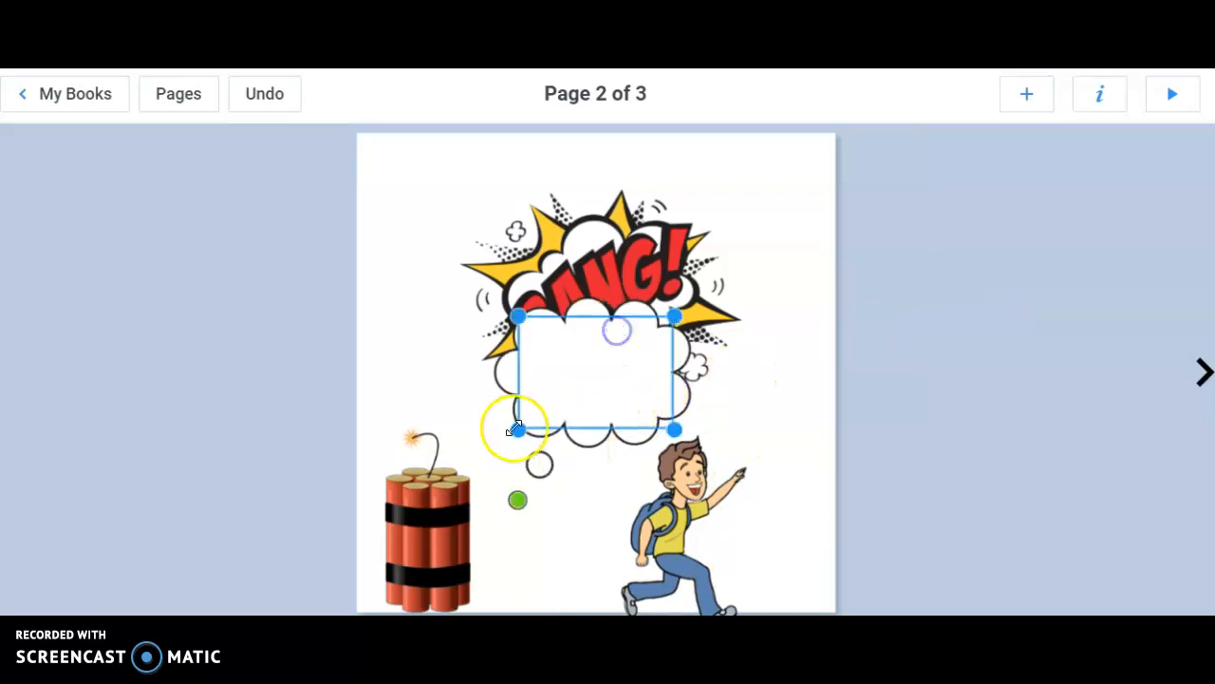
pyautogui.moveTo(517, 429); pyautogui.dragTo(563, 400)
pyautogui.moveTo(634, 346); pyautogui.dragTo(594, 428)
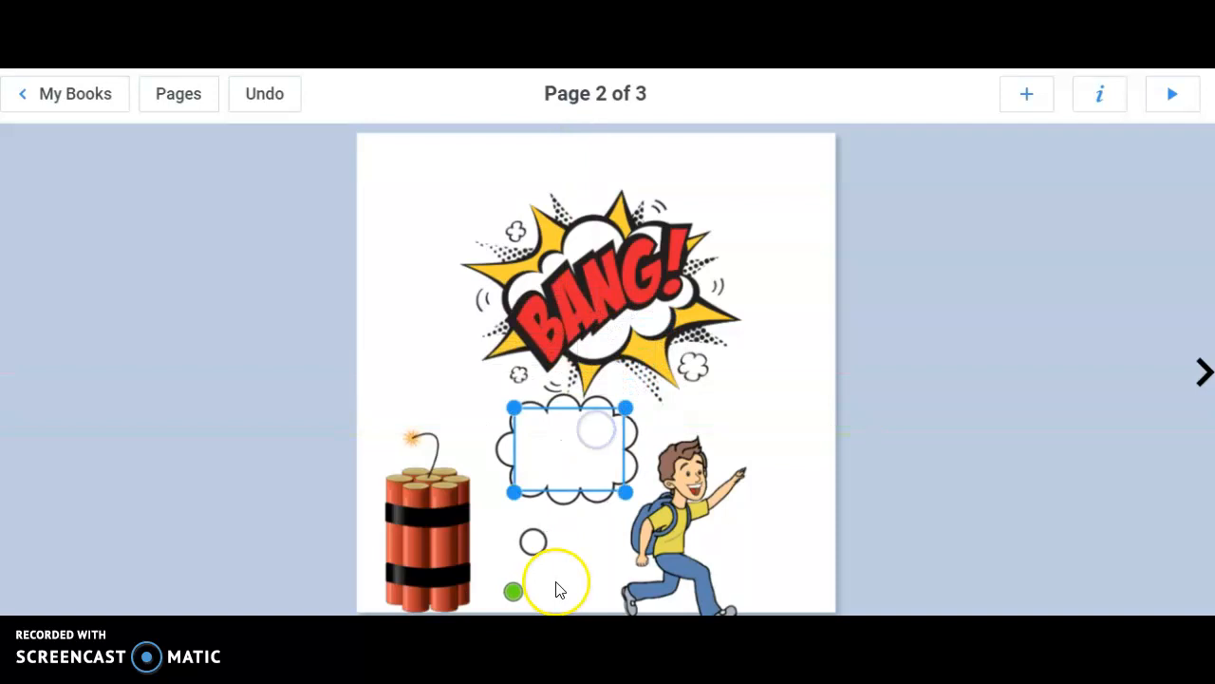
pyautogui.moveTo(528, 495); pyautogui.dragTo(536, 466)
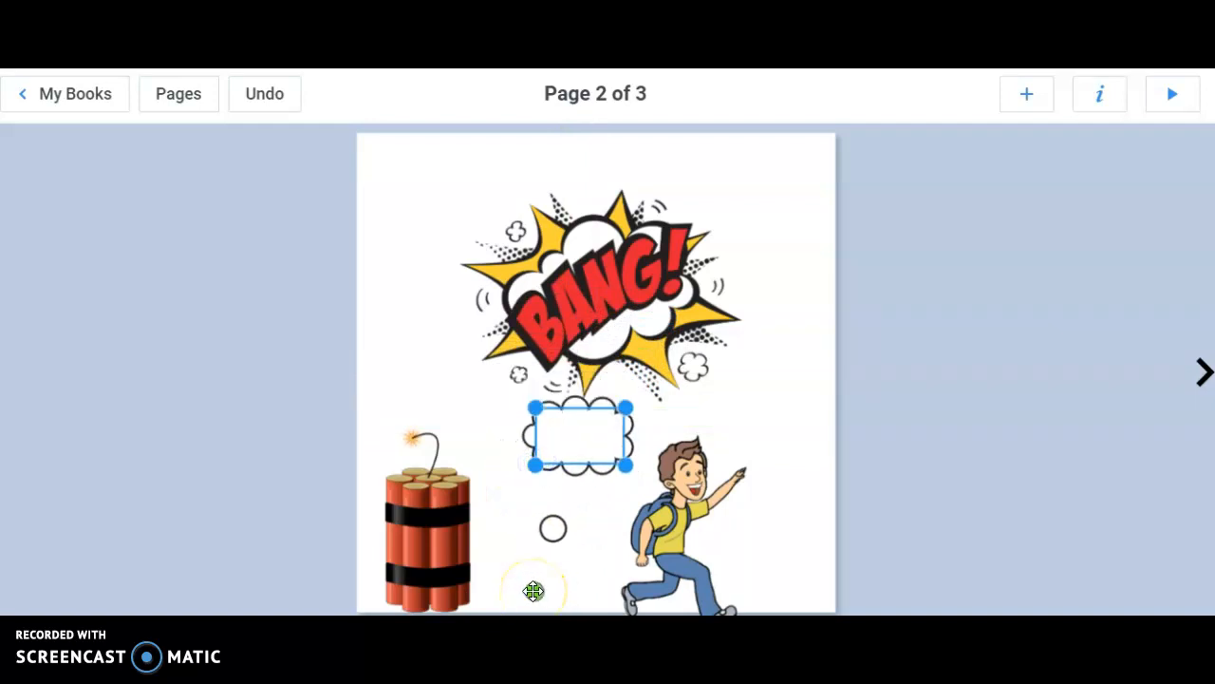
pyautogui.moveTo(533, 590); pyautogui.dragTo(675, 435)
# Enter "I HAVE GOT TO GET OUT OF HERE!!!" in the thought bubble, nudge it up and make it taller to fit the text.
pyautogui.click(572, 437)
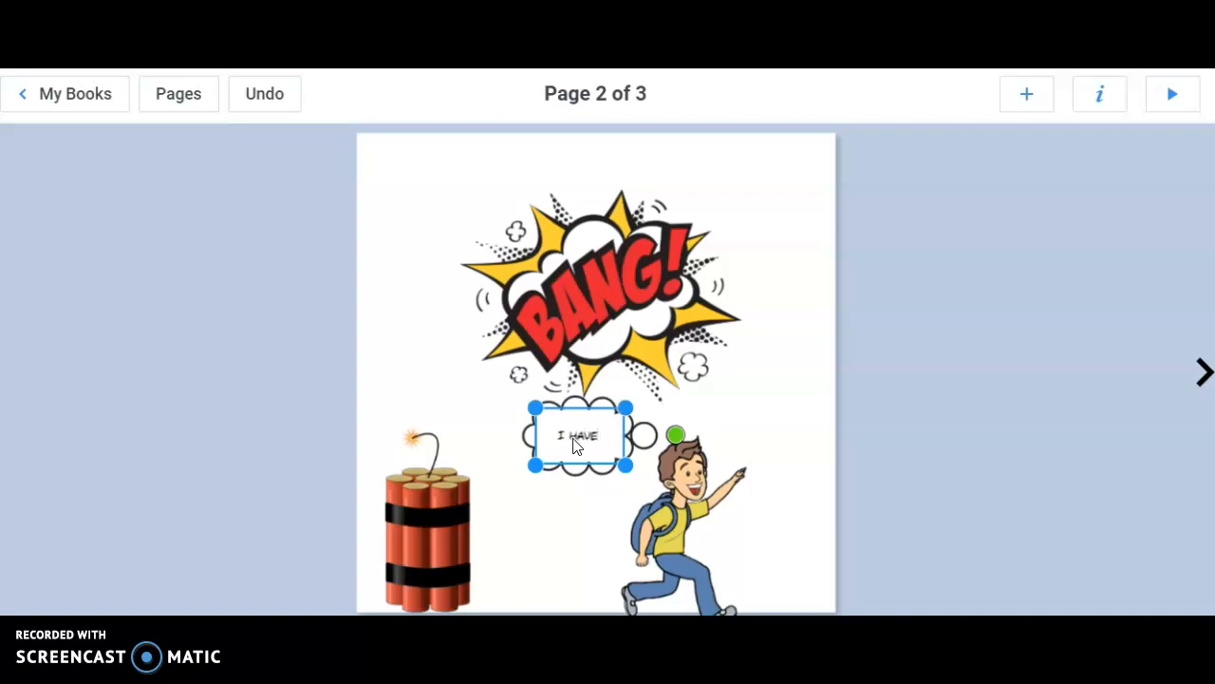
pyautogui.write('OT TO GET OUT!')
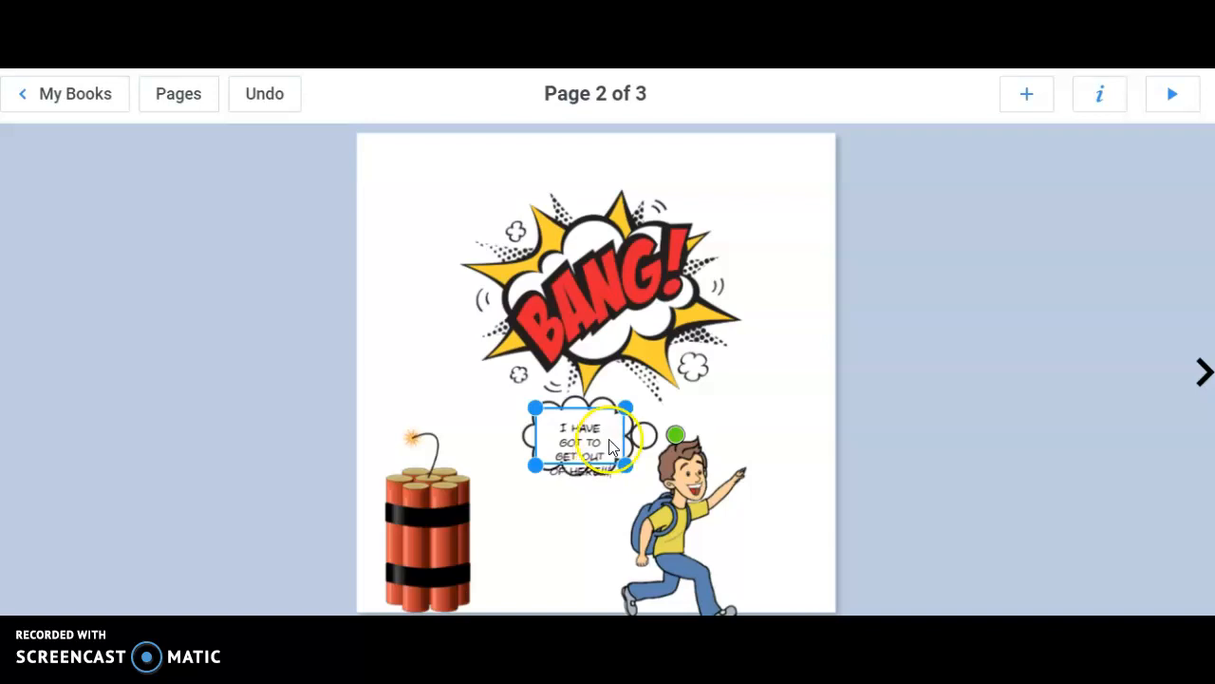
pyautogui.click(576, 421)
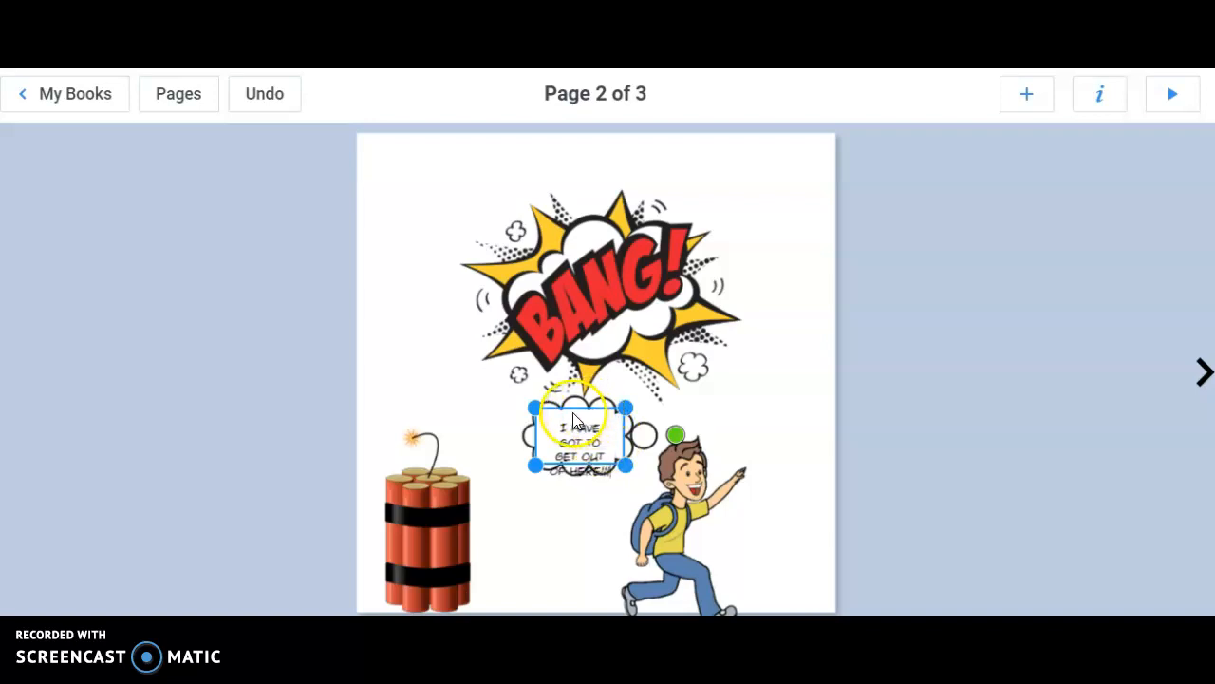
pyautogui.rightClick(562, 412)
pyautogui.moveTo(563, 415); pyautogui.dragTo(563, 407)
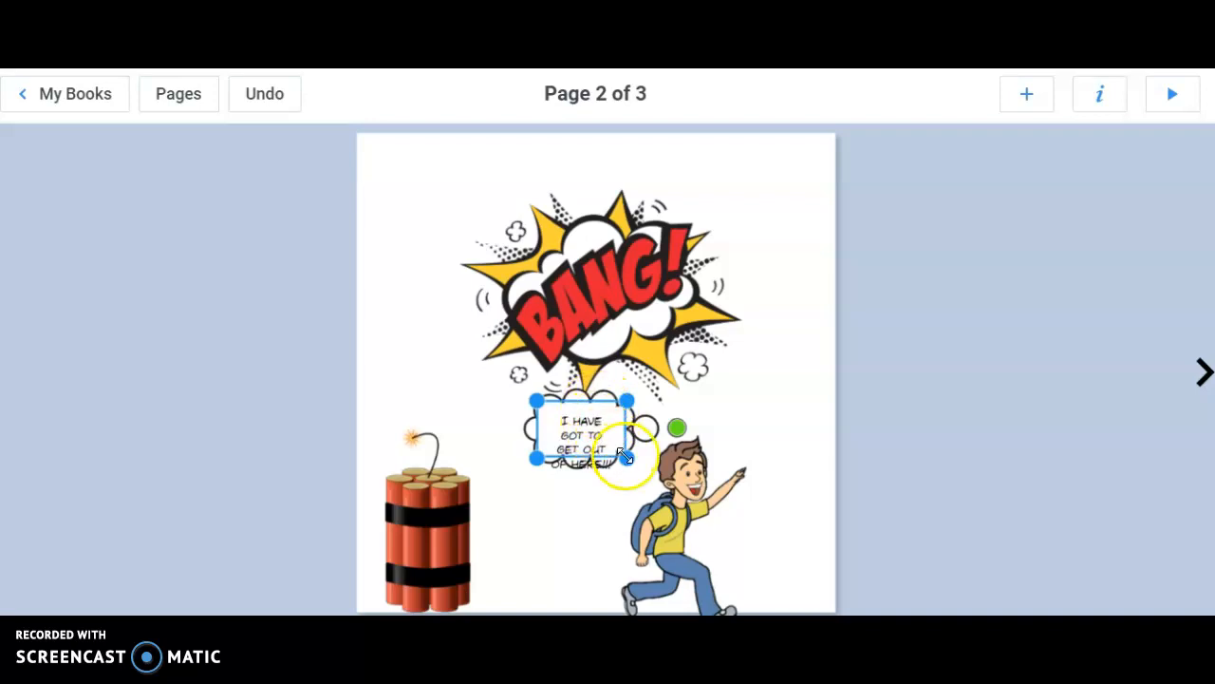
pyautogui.moveTo(626, 457); pyautogui.dragTo(624, 494)
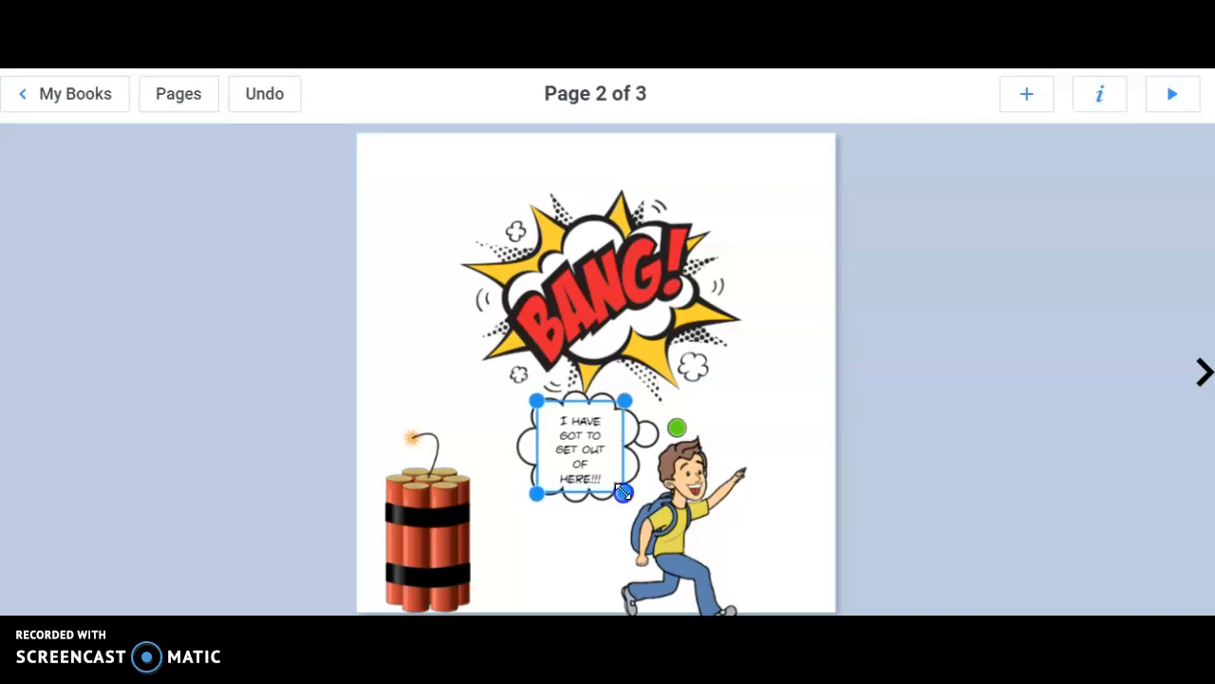
pyautogui.click(800, 431)
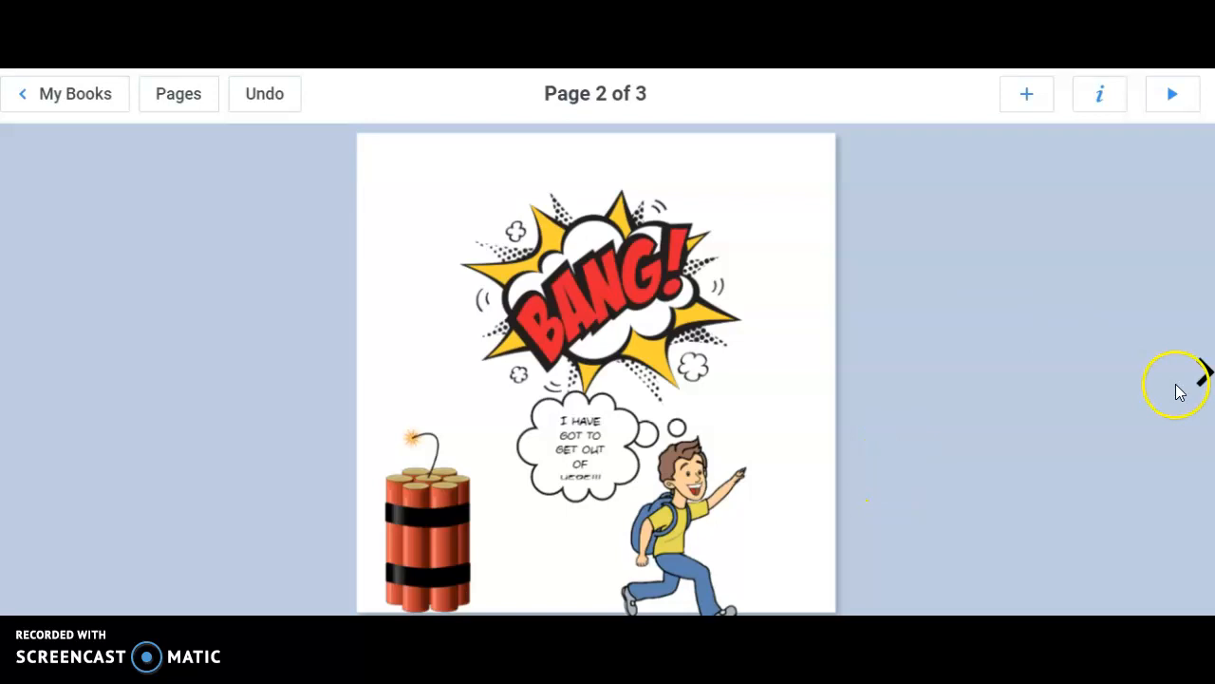
# Go to page 3 and add a red circle shape to the blank page.
pyautogui.click(1206, 373)
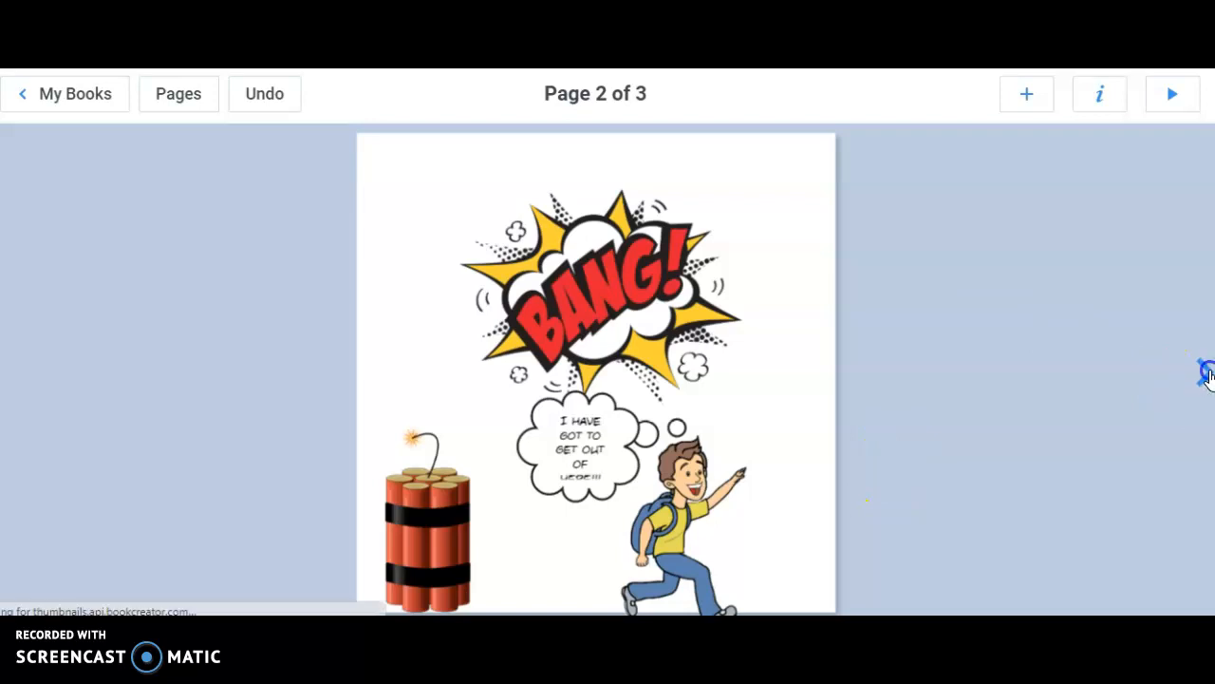
pyautogui.click(1028, 97)
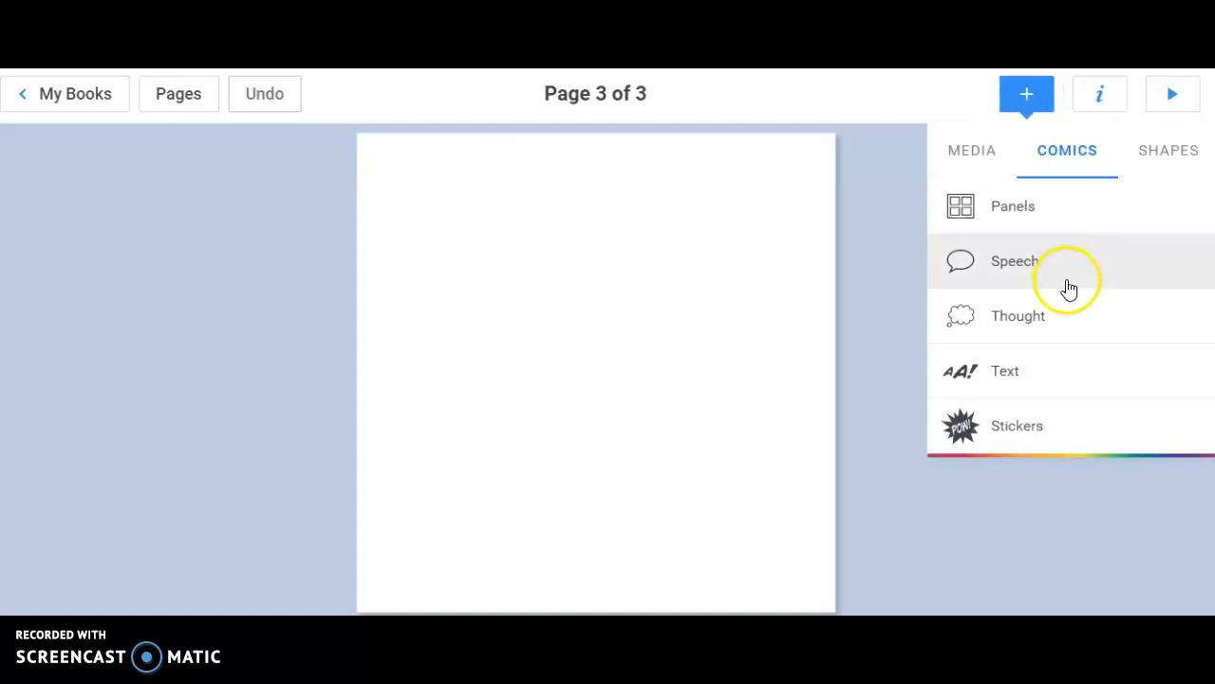
pyautogui.click(1158, 163)
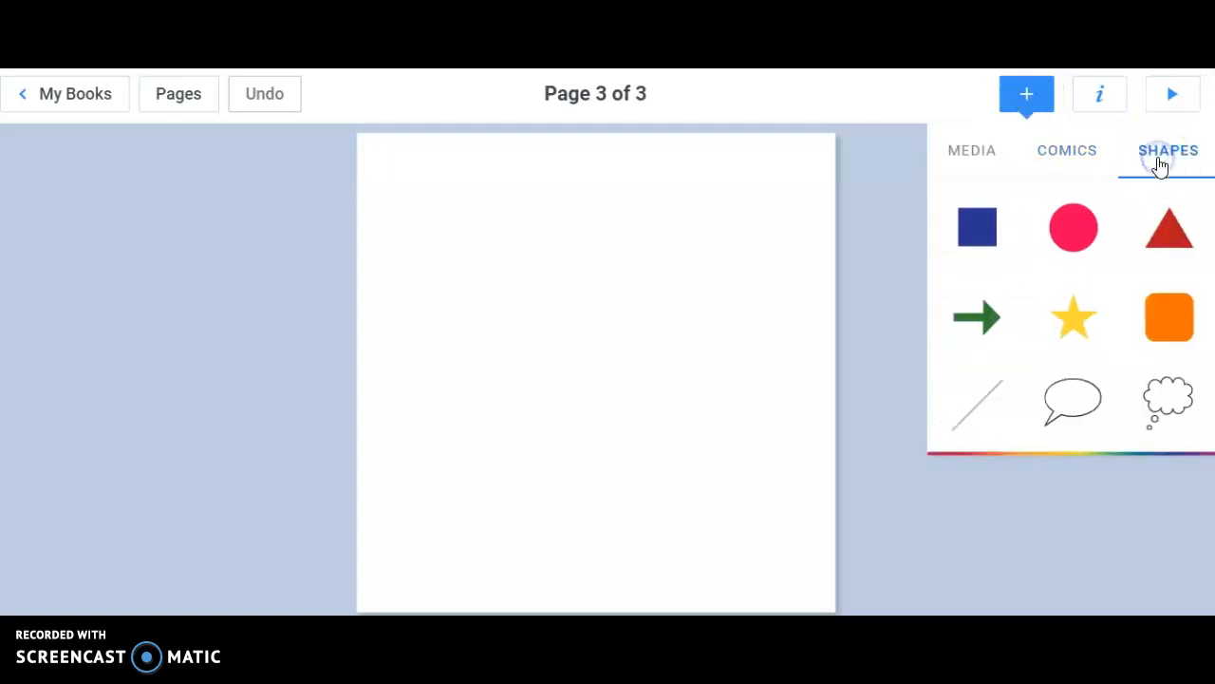
pyautogui.click(1079, 217)
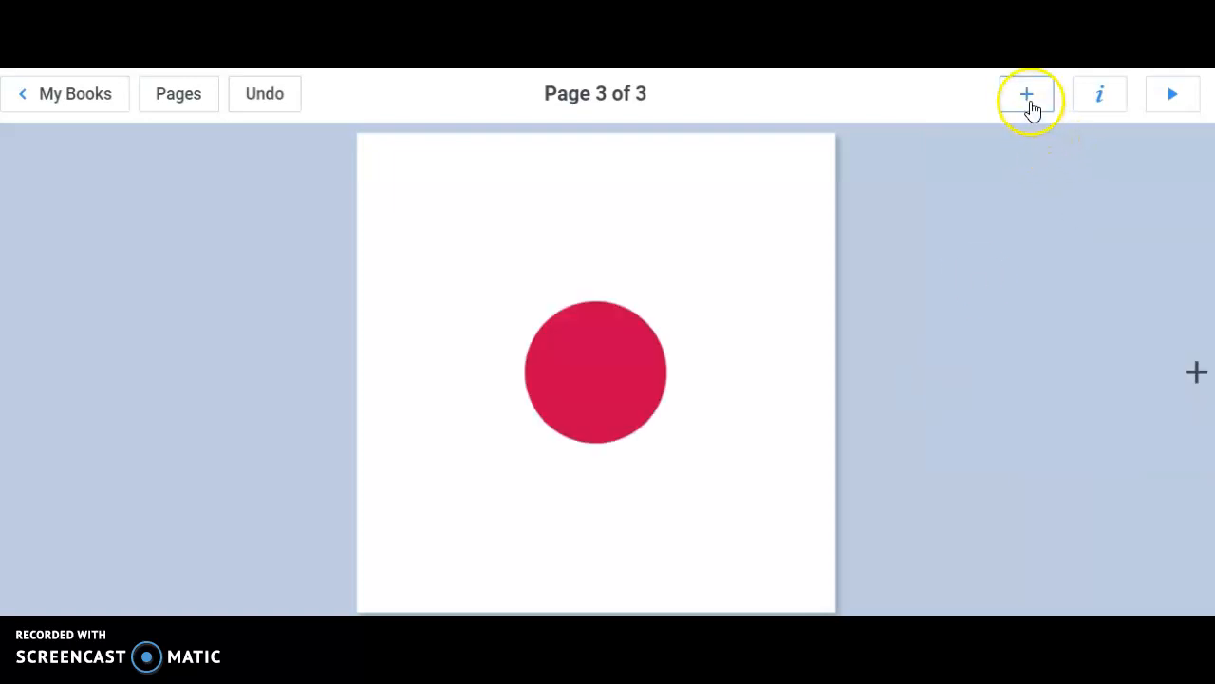
# Add the slanted three-panel comic layout with one tall panel and two stacked panels to page 3.
pyautogui.click(1031, 106)
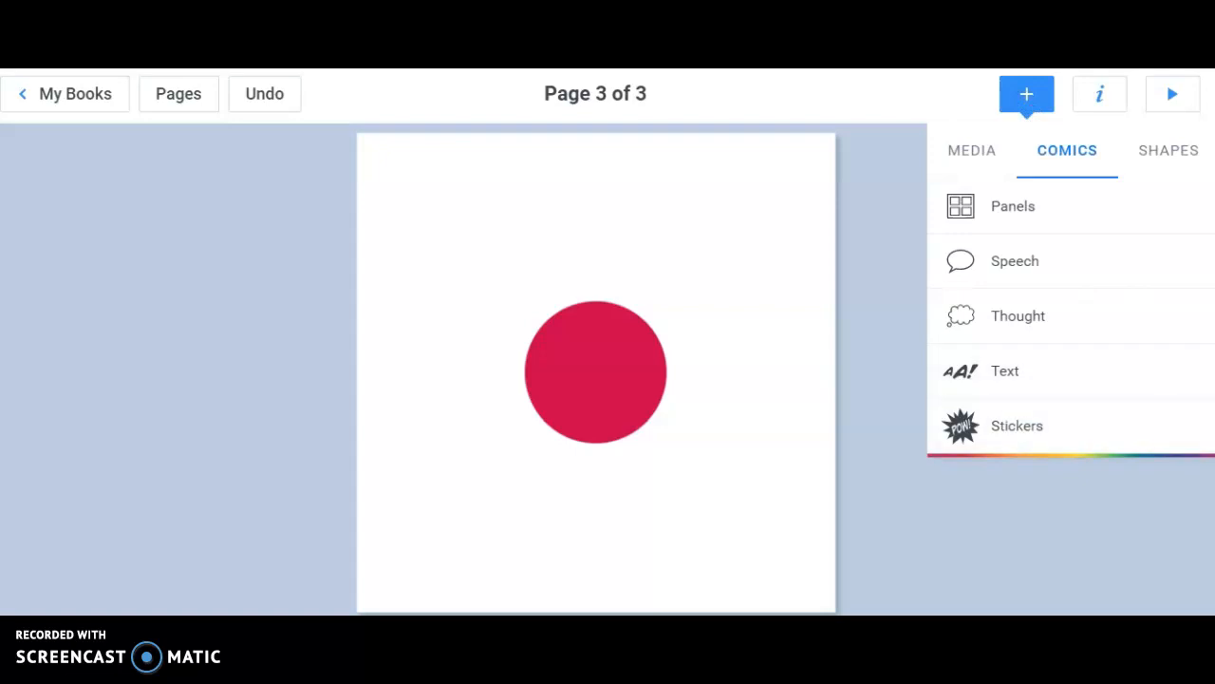
pyautogui.click(1022, 207)
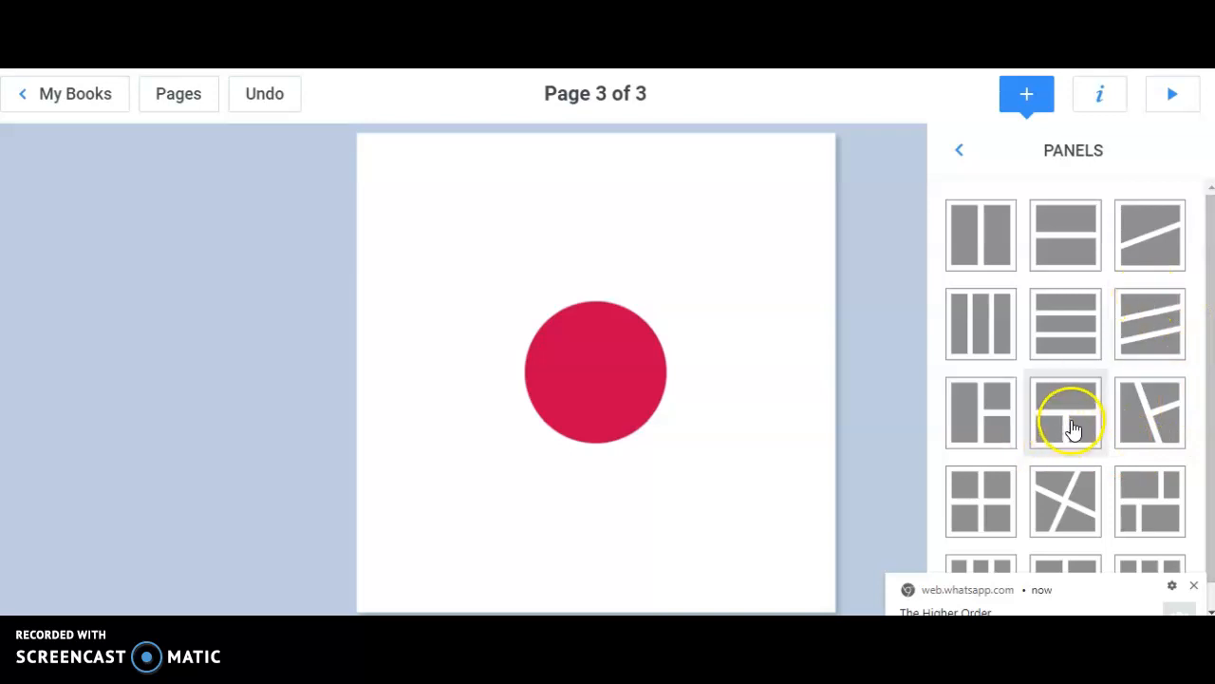
pyautogui.click(1129, 422)
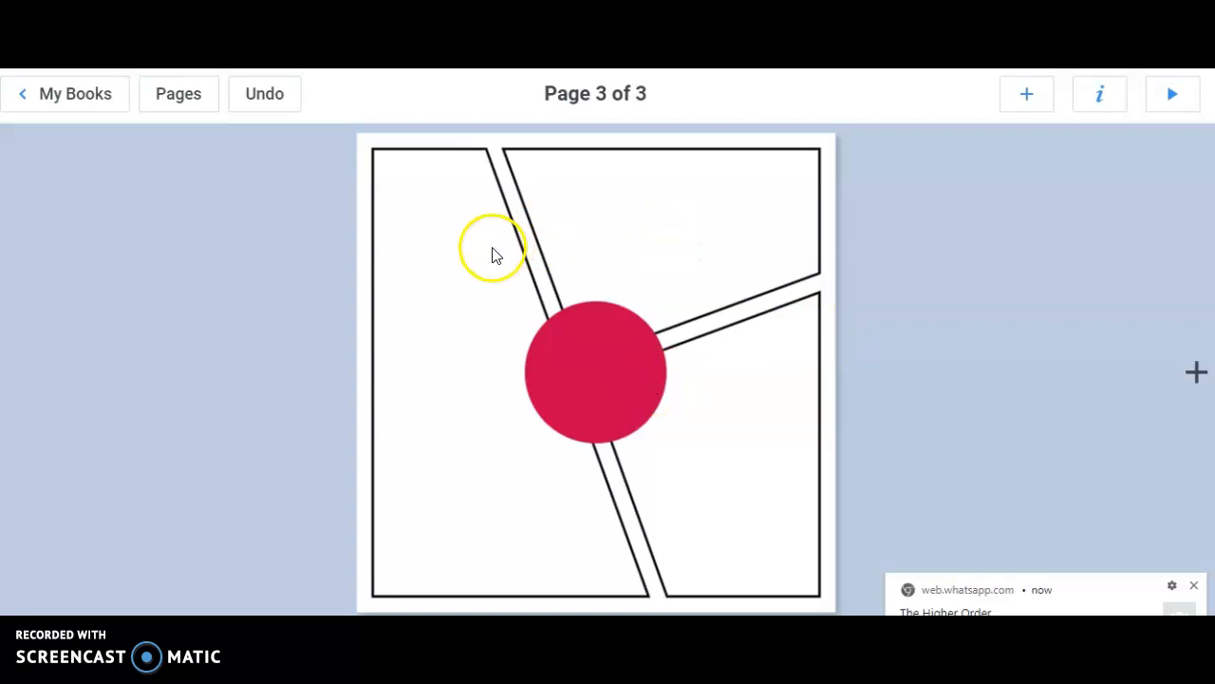
# Fill the tall left panel on page 3 with the running tennis player cartoon from a Google image search for "comic".
pyautogui.click(451, 254)
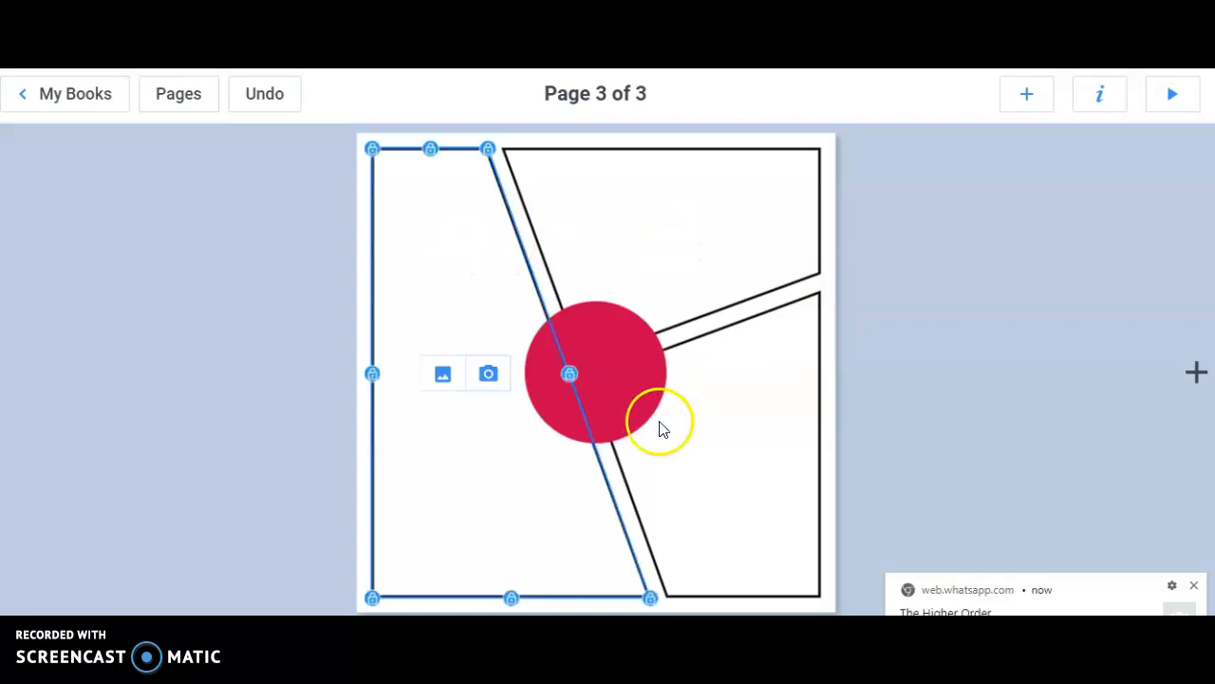
pyautogui.click(442, 375)
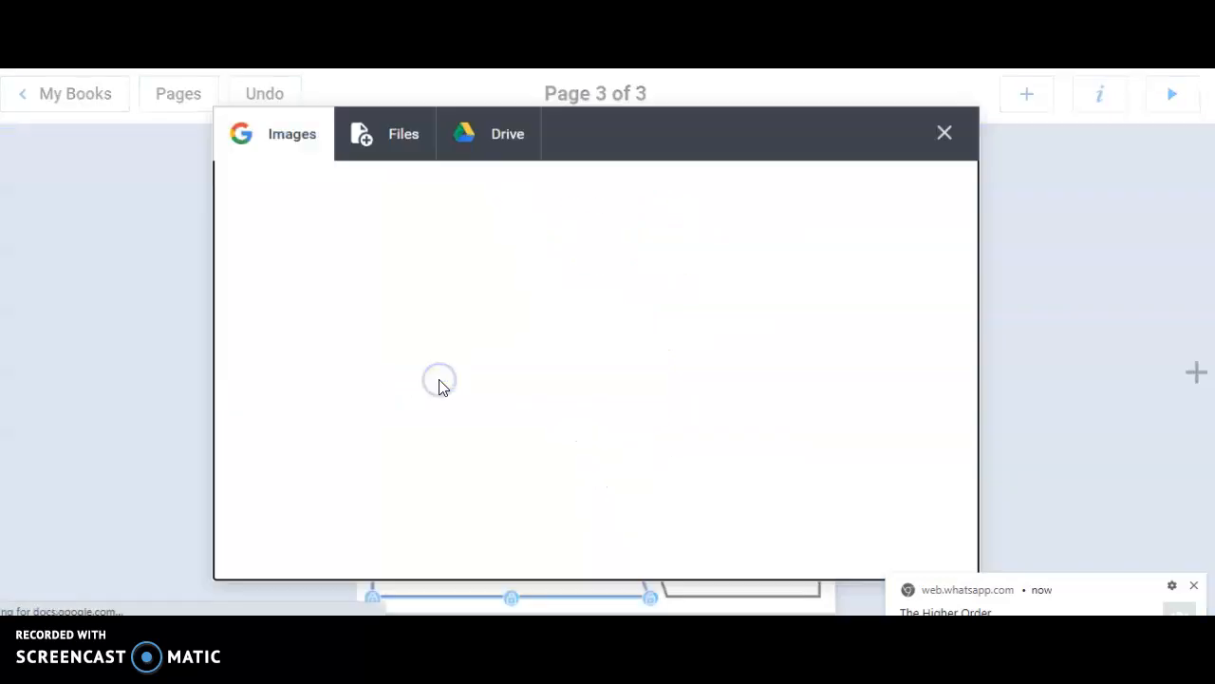
pyautogui.click(361, 235)
pyautogui.write('comic')
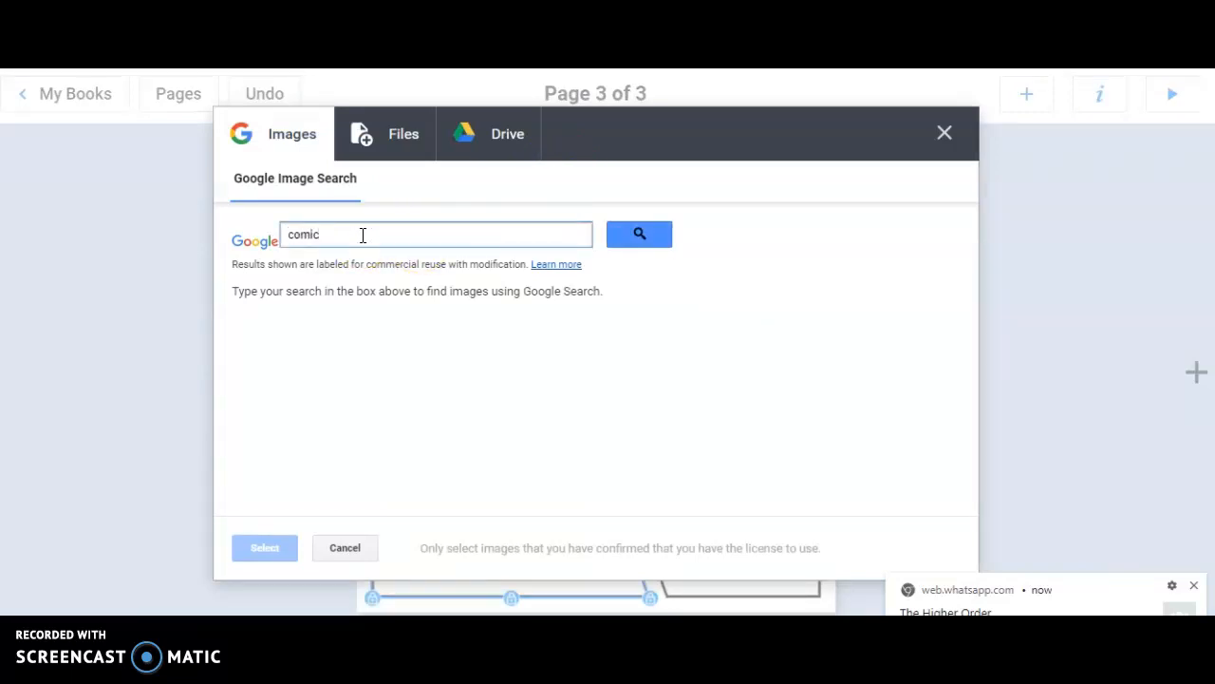
pyautogui.click(624, 239)
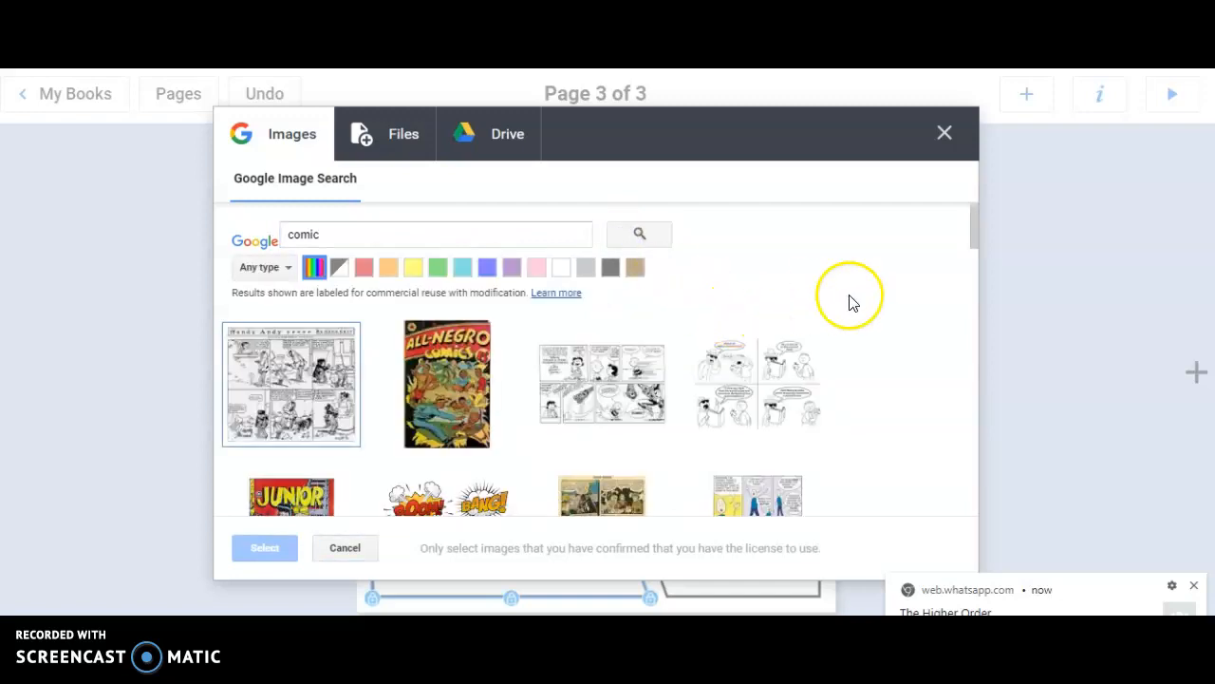
pyautogui.moveTo(971, 234); pyautogui.dragTo(988, 382)
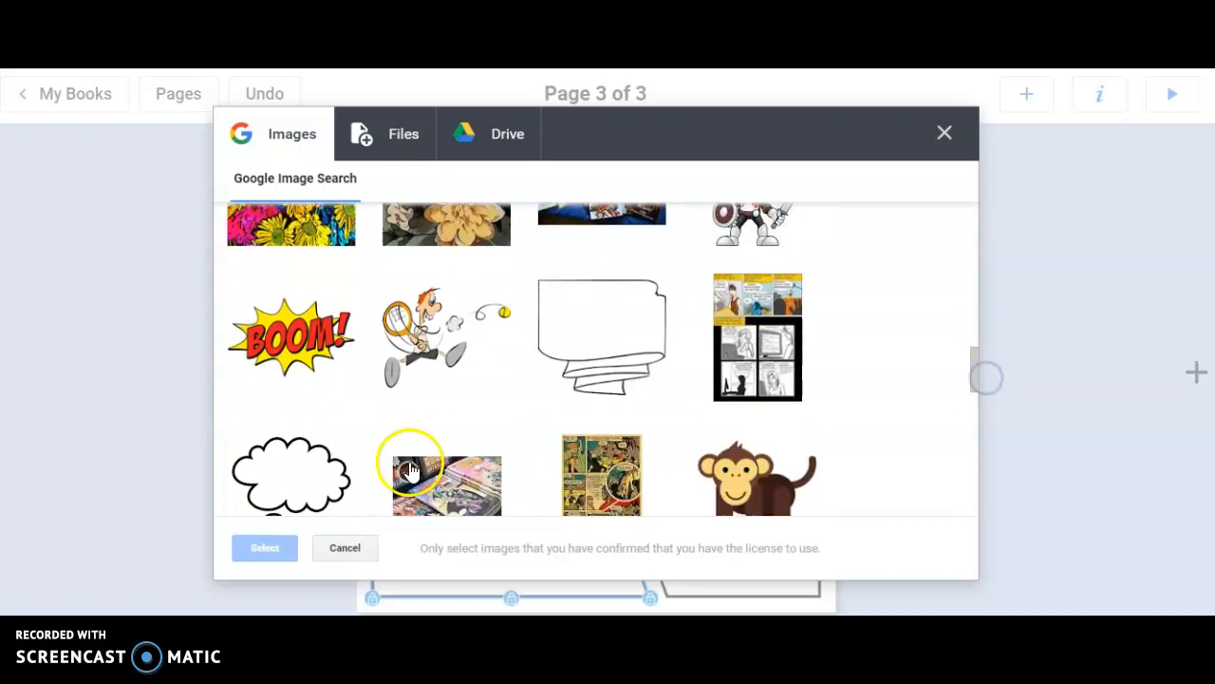
pyautogui.click(409, 319)
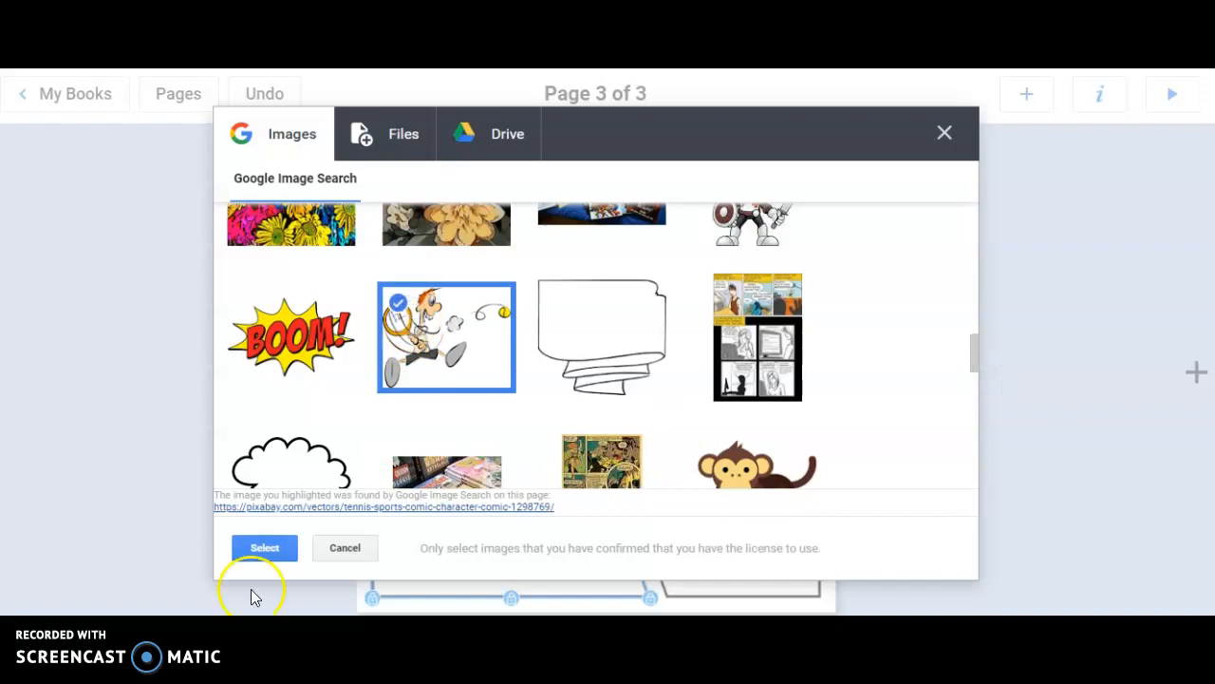
pyautogui.click(264, 548)
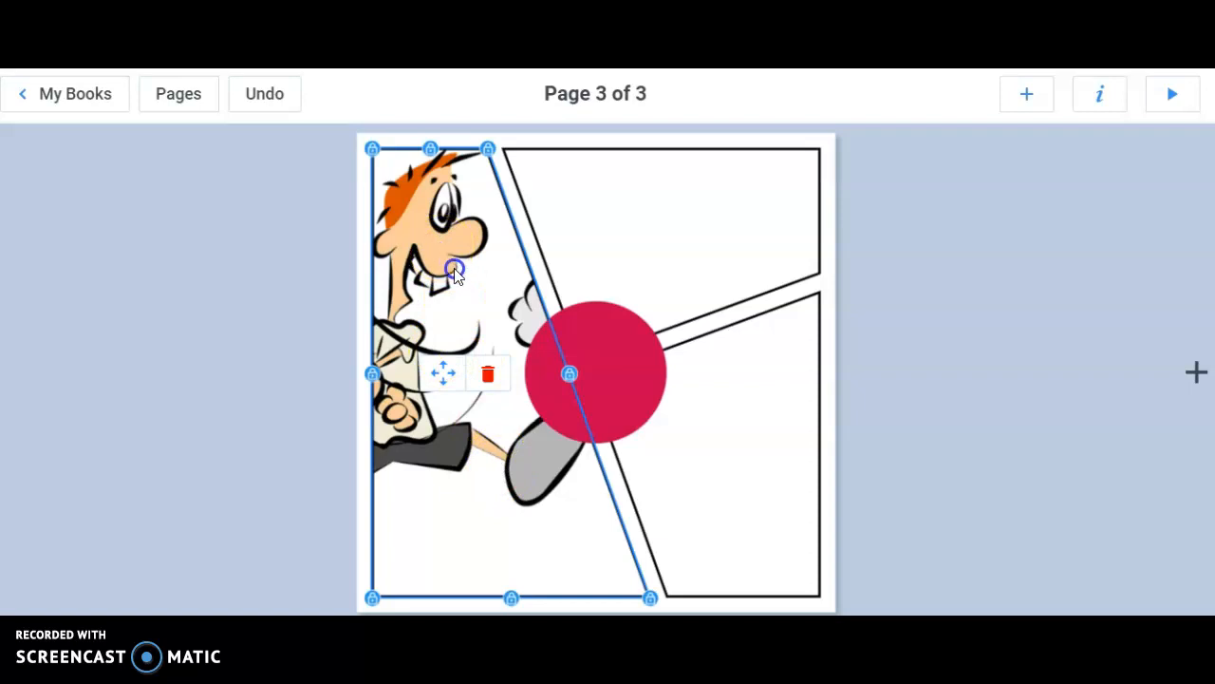
pyautogui.click(545, 492)
# Fill the upper-right panel on page 3 with the cartoon monkey from a Google image search for "comic".
pyautogui.click(744, 183)
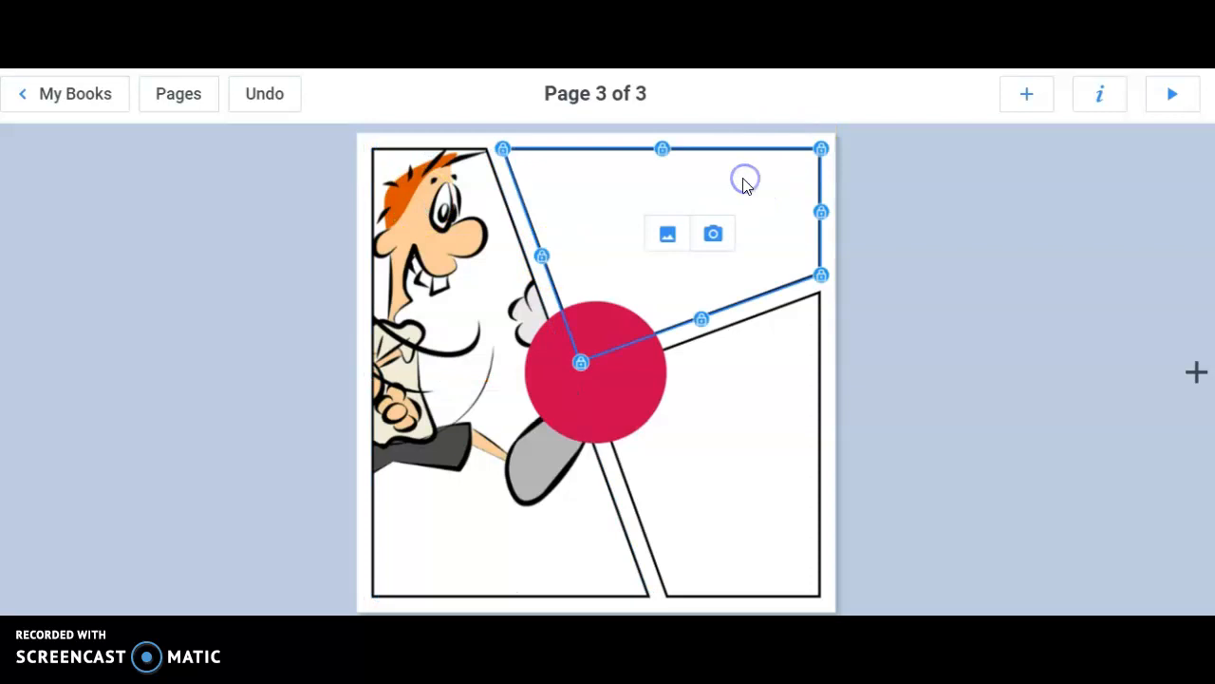
pyautogui.click(668, 235)
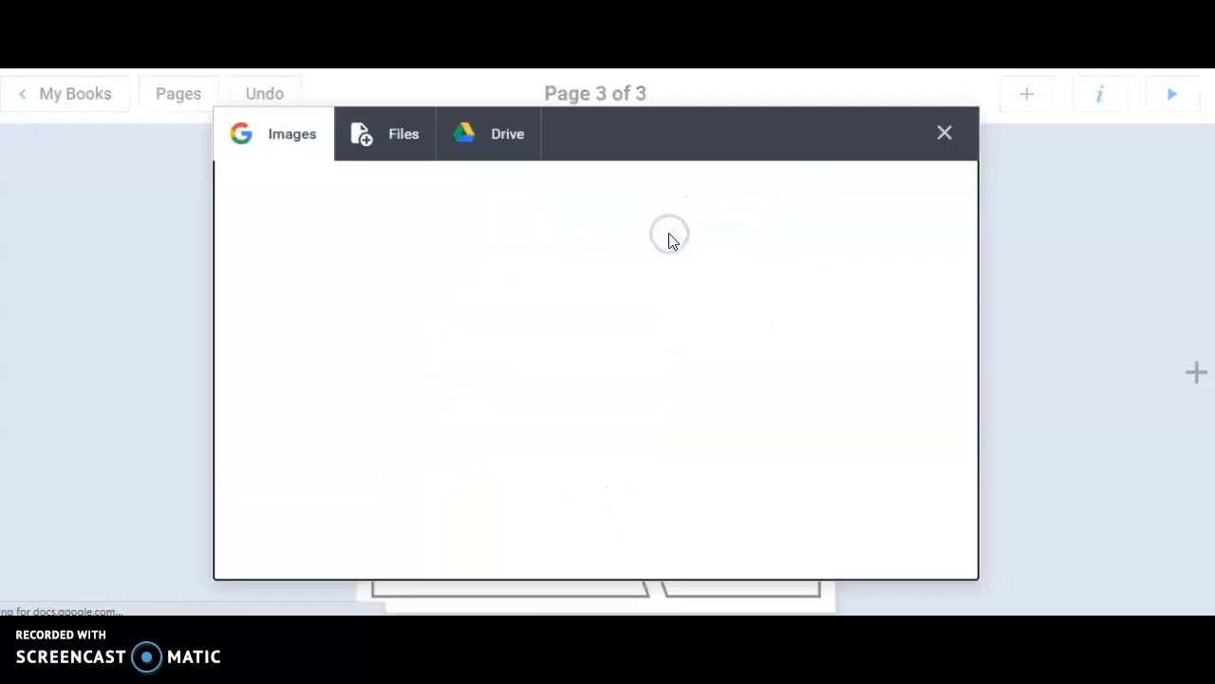
pyautogui.click(351, 208)
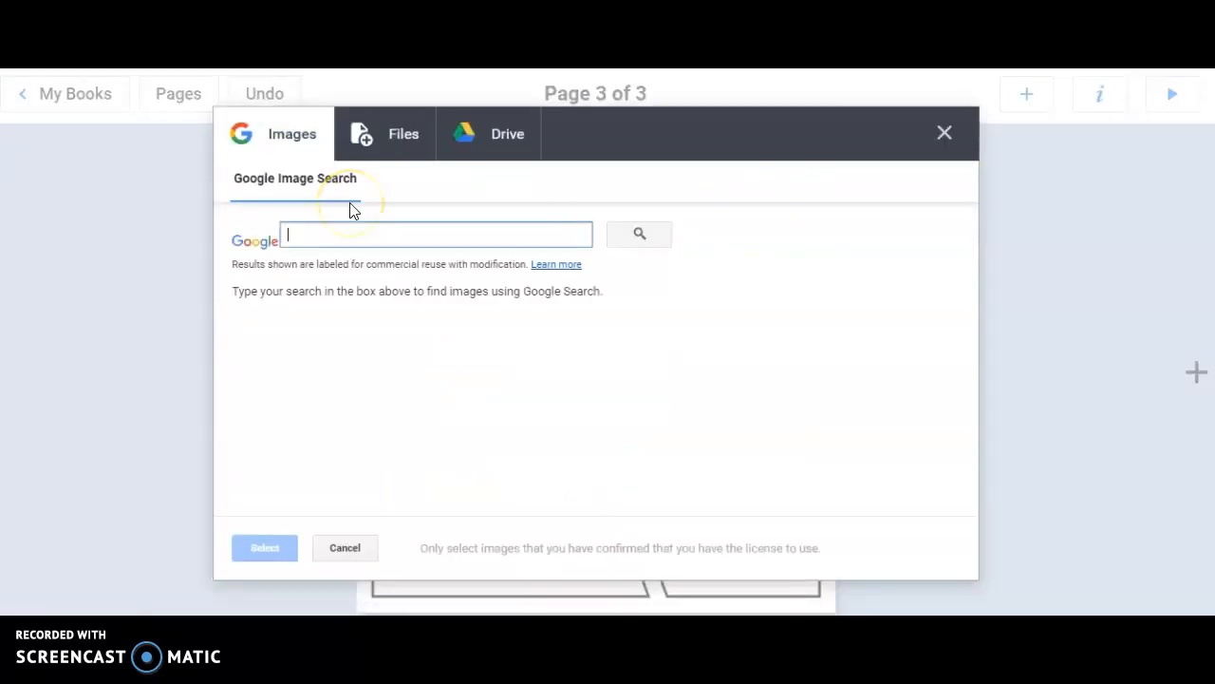
pyautogui.write('comic')
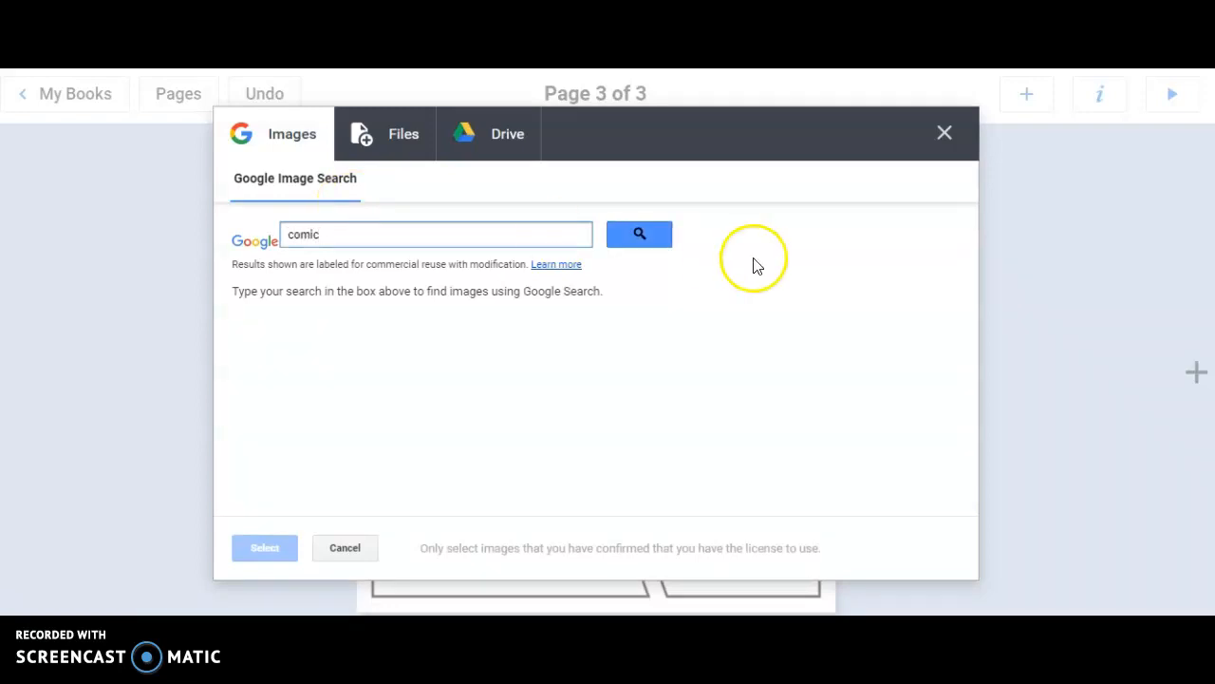
pyautogui.click(638, 235)
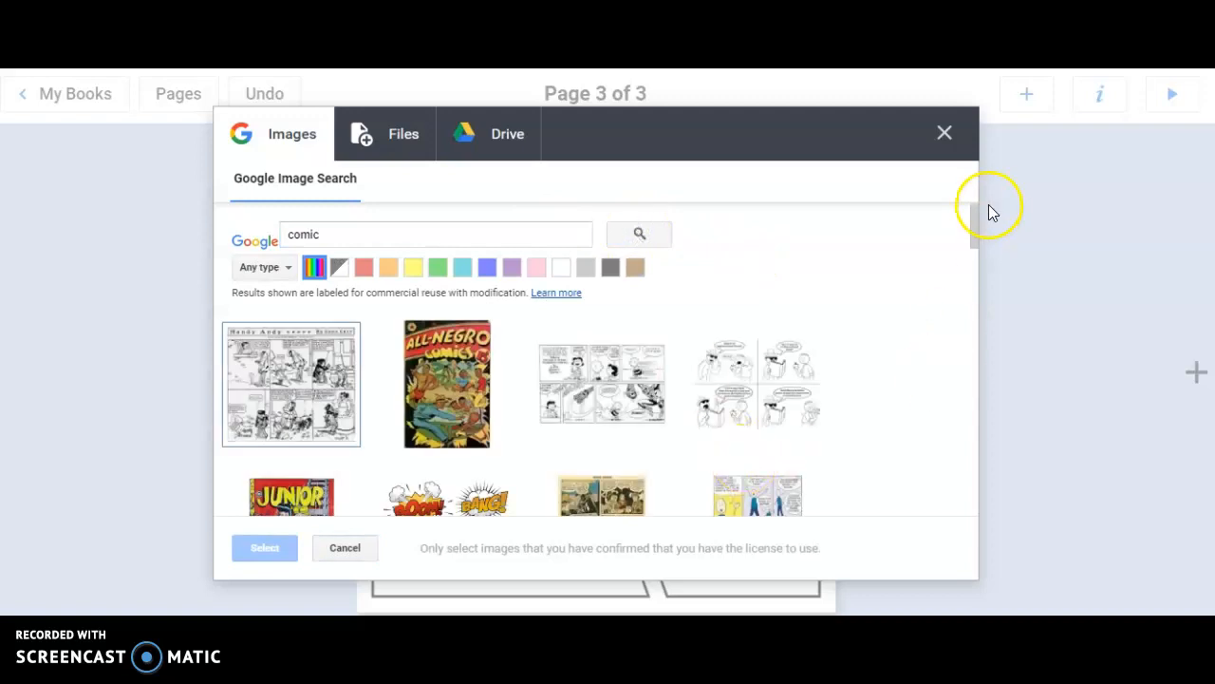
pyautogui.moveTo(976, 224); pyautogui.dragTo(983, 405)
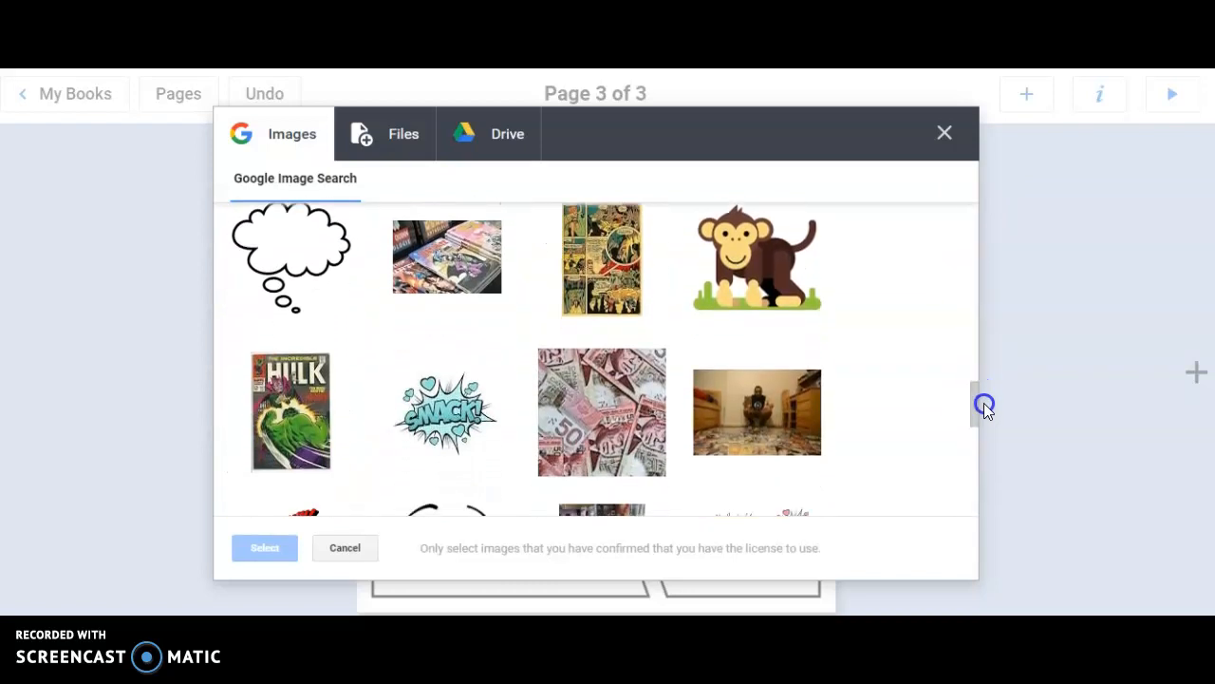
pyautogui.click(766, 264)
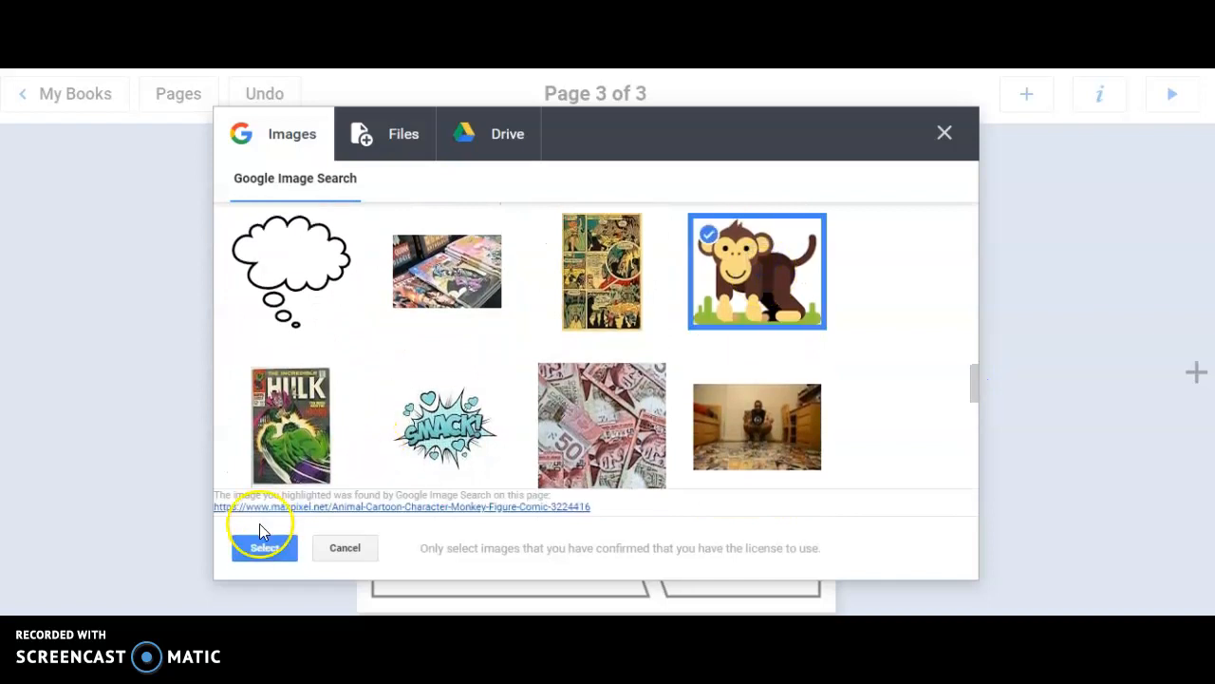
pyautogui.click(252, 551)
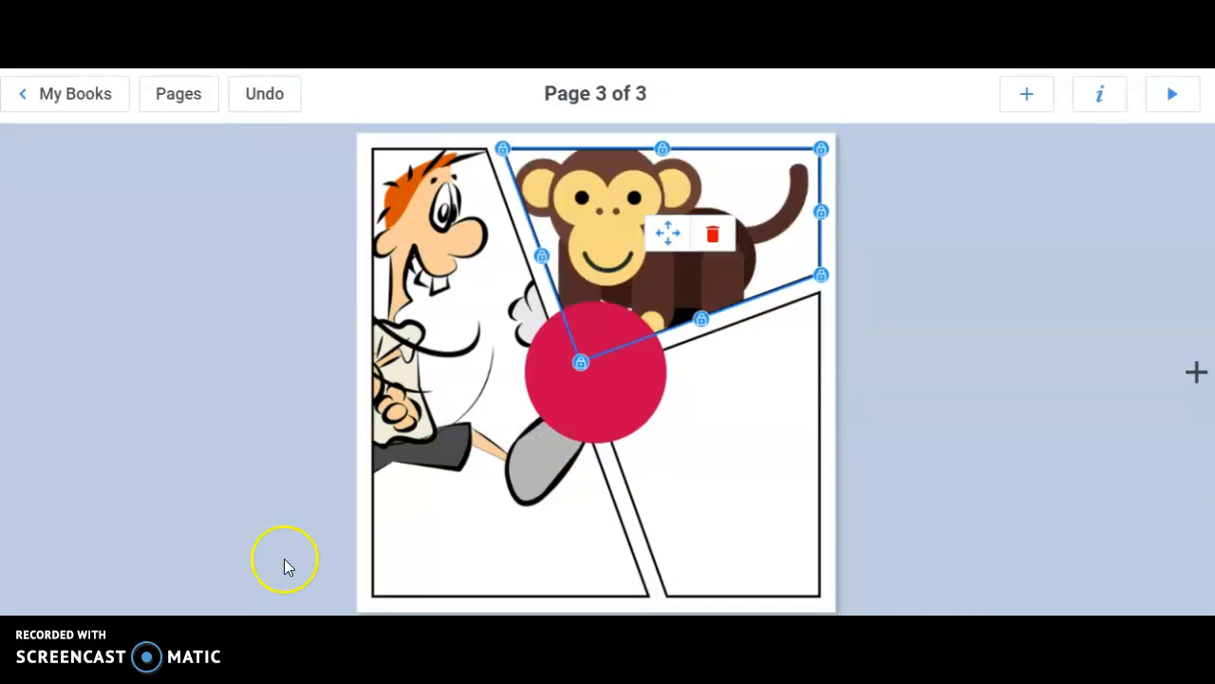
# Fill the lower-right panel on page 3 with the winking cartoon face from a Google image search for "comic".
pyautogui.click(715, 465)
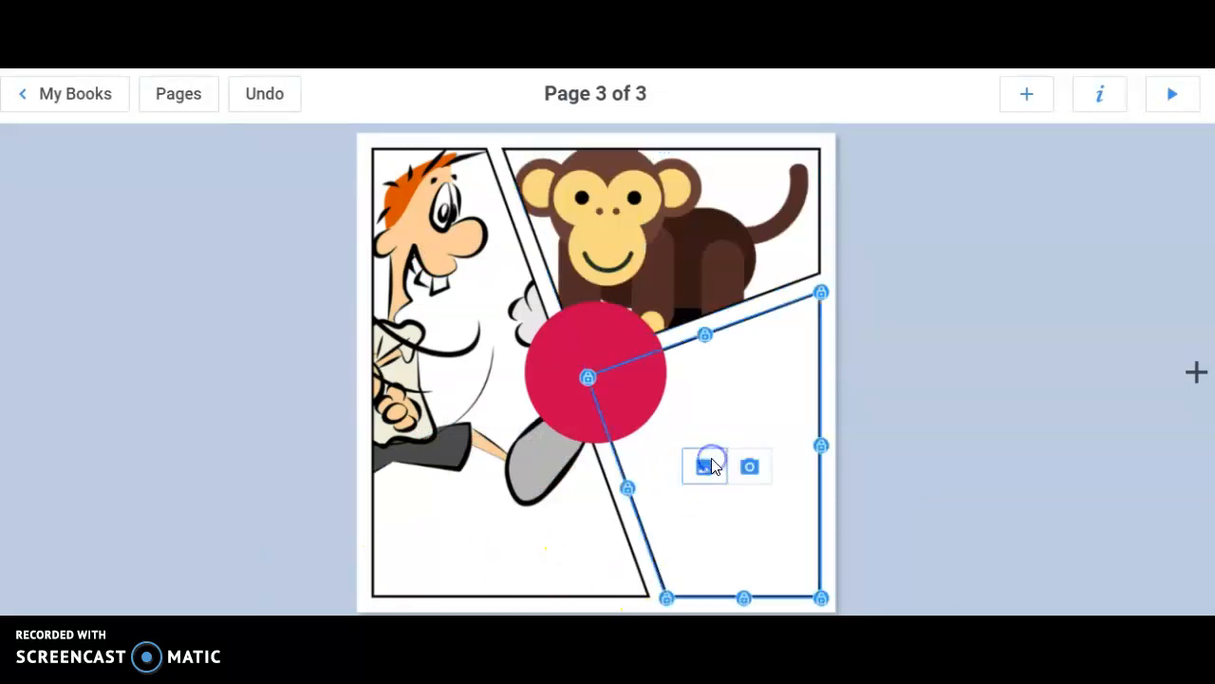
pyautogui.click(700, 472)
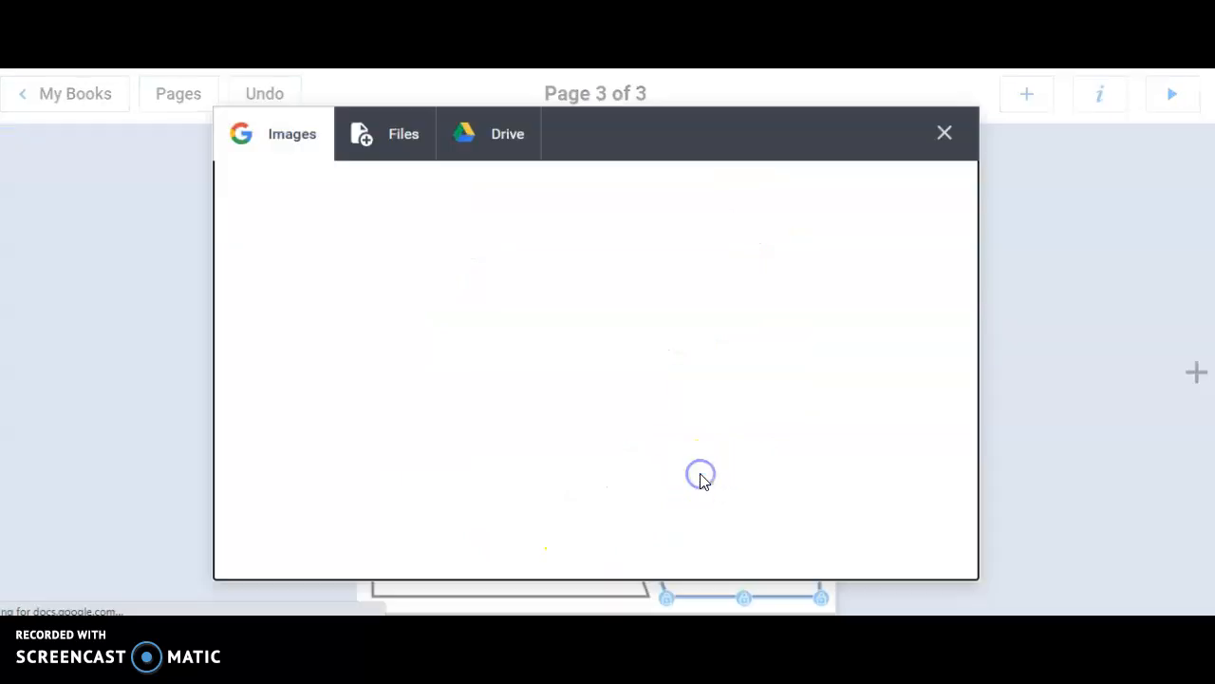
pyautogui.click(345, 240)
pyautogui.write('comic')
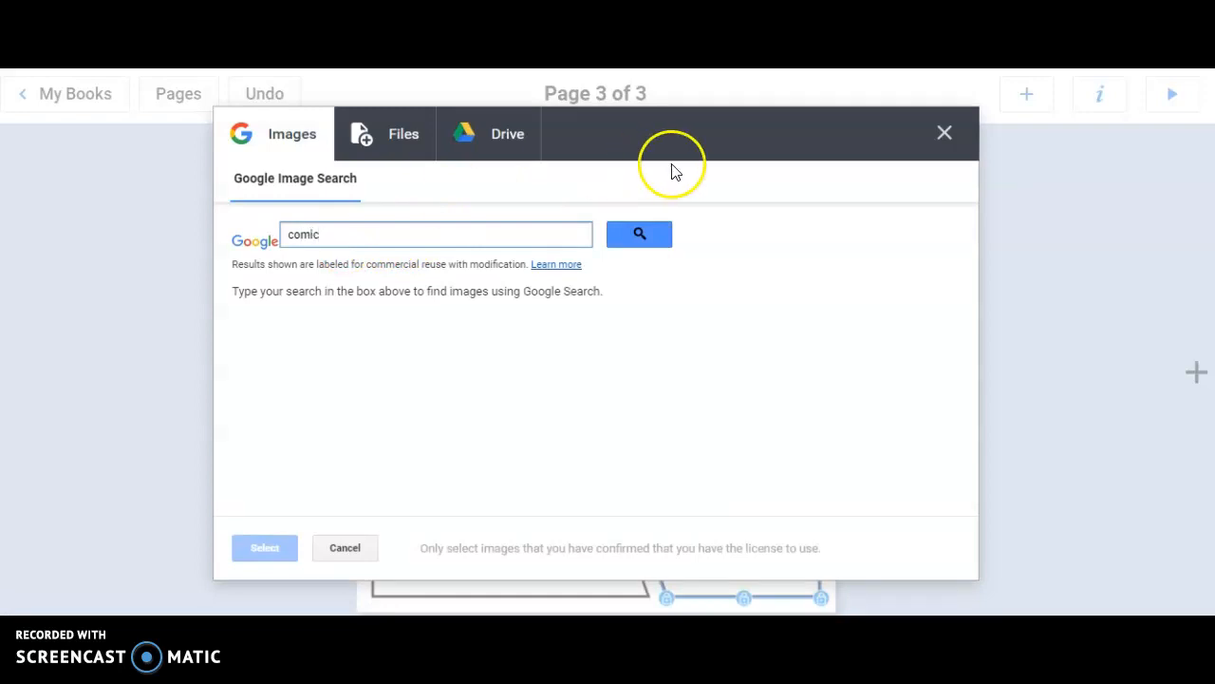
pyautogui.click(636, 237)
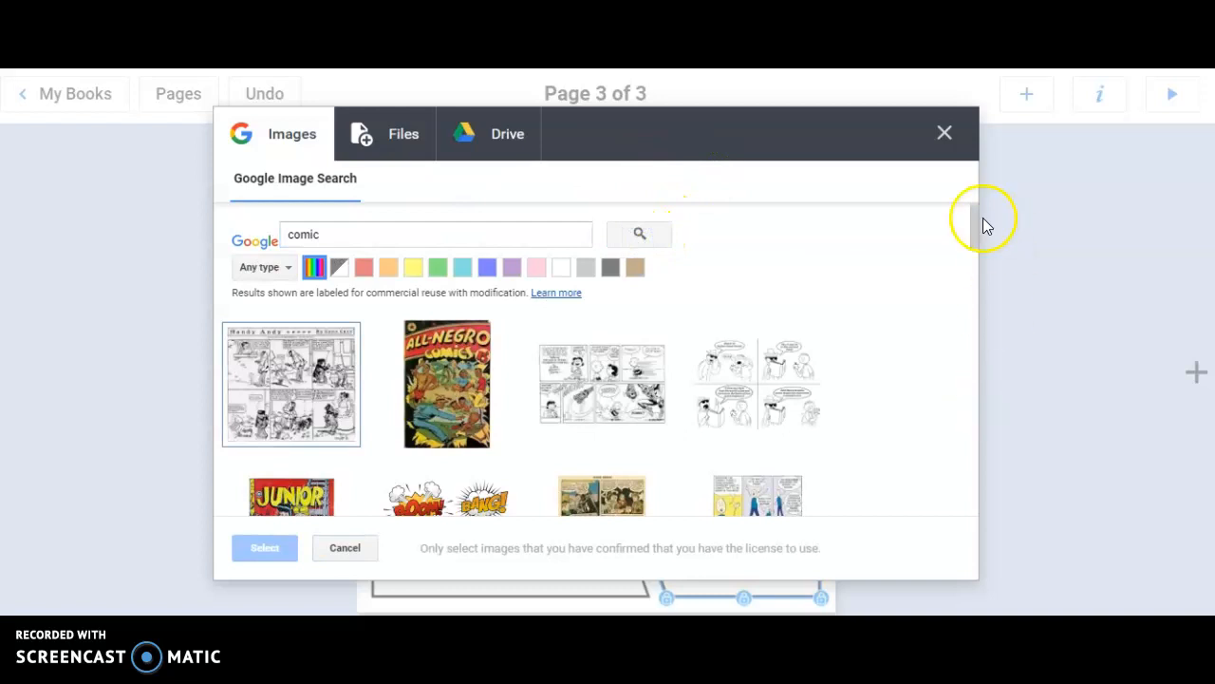
pyautogui.moveTo(974, 220); pyautogui.dragTo(975, 438)
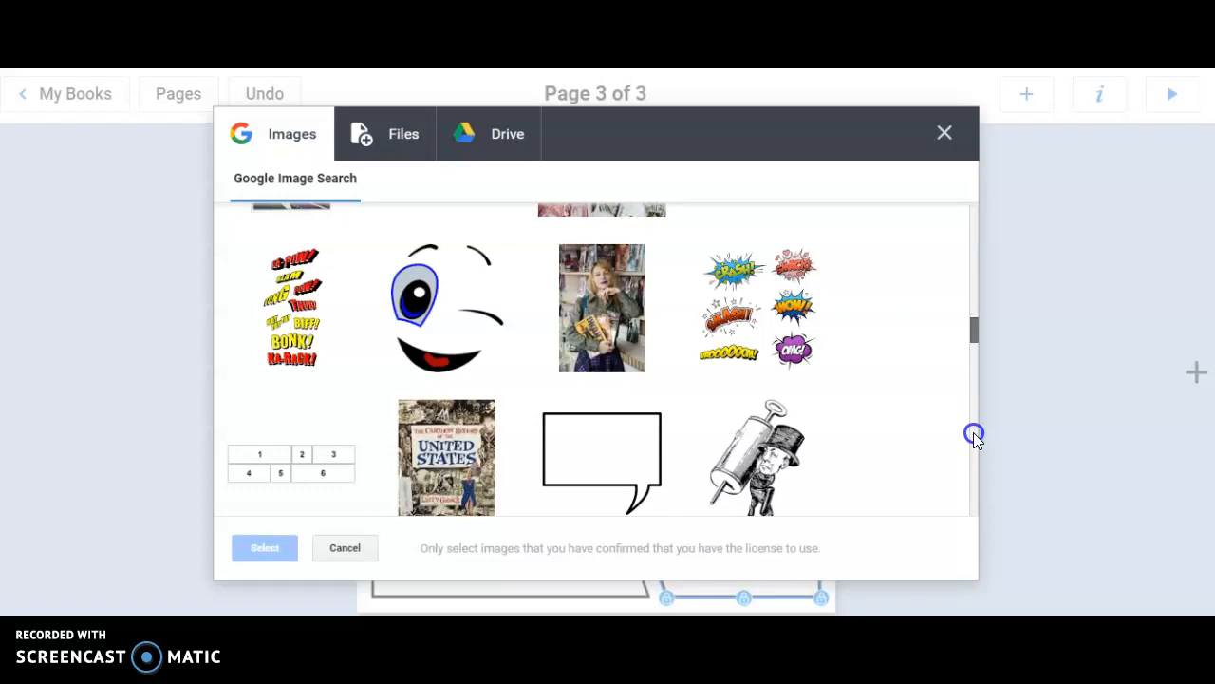
pyautogui.click(462, 257)
pyautogui.click(260, 548)
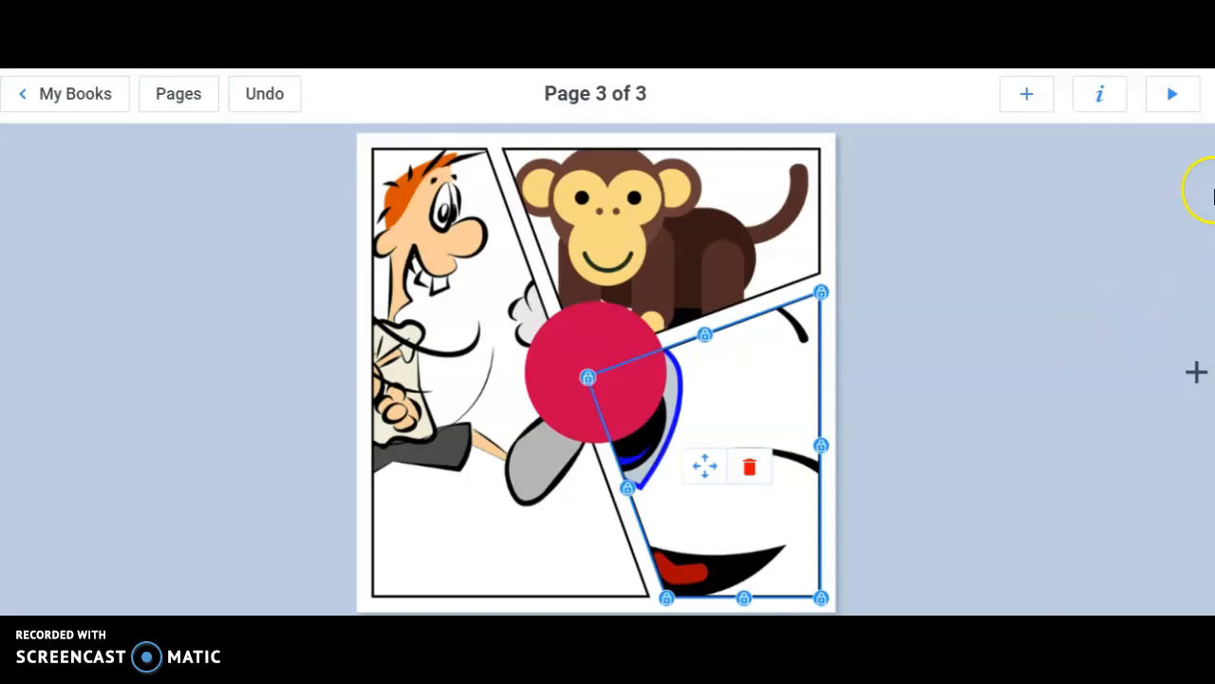
# Add a new page 4 and place the blue "AMAZING!" comic sticker on it.
pyautogui.click(1197, 375)
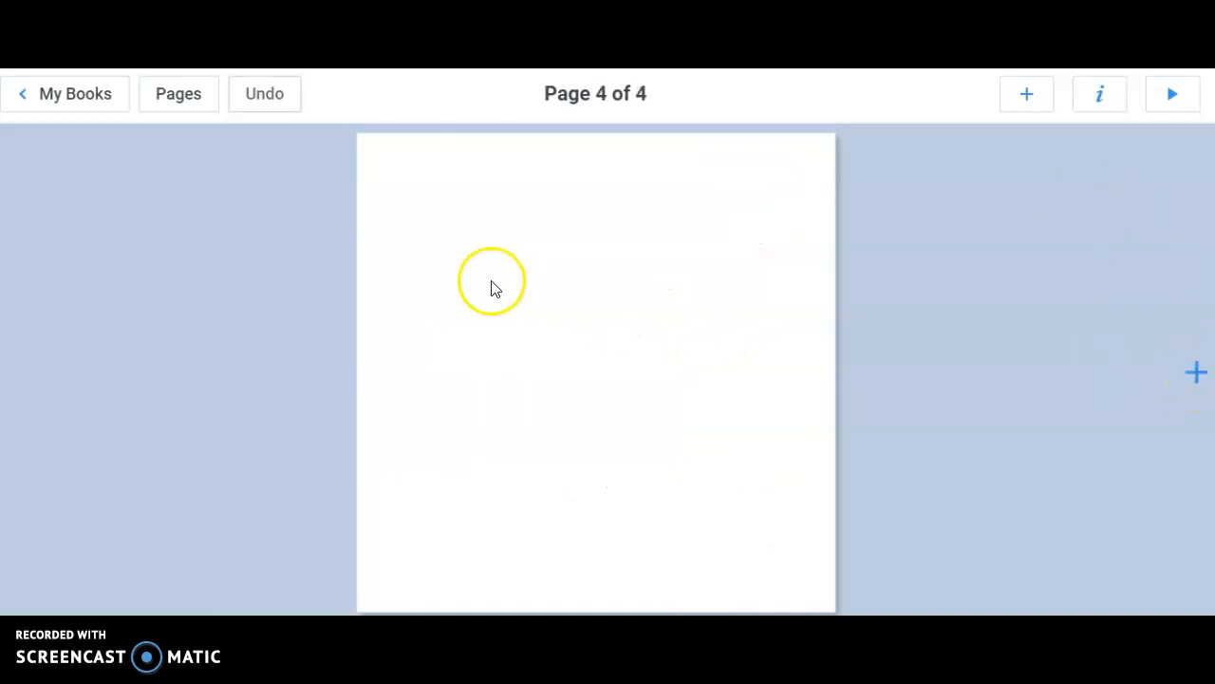
pyautogui.click(1033, 95)
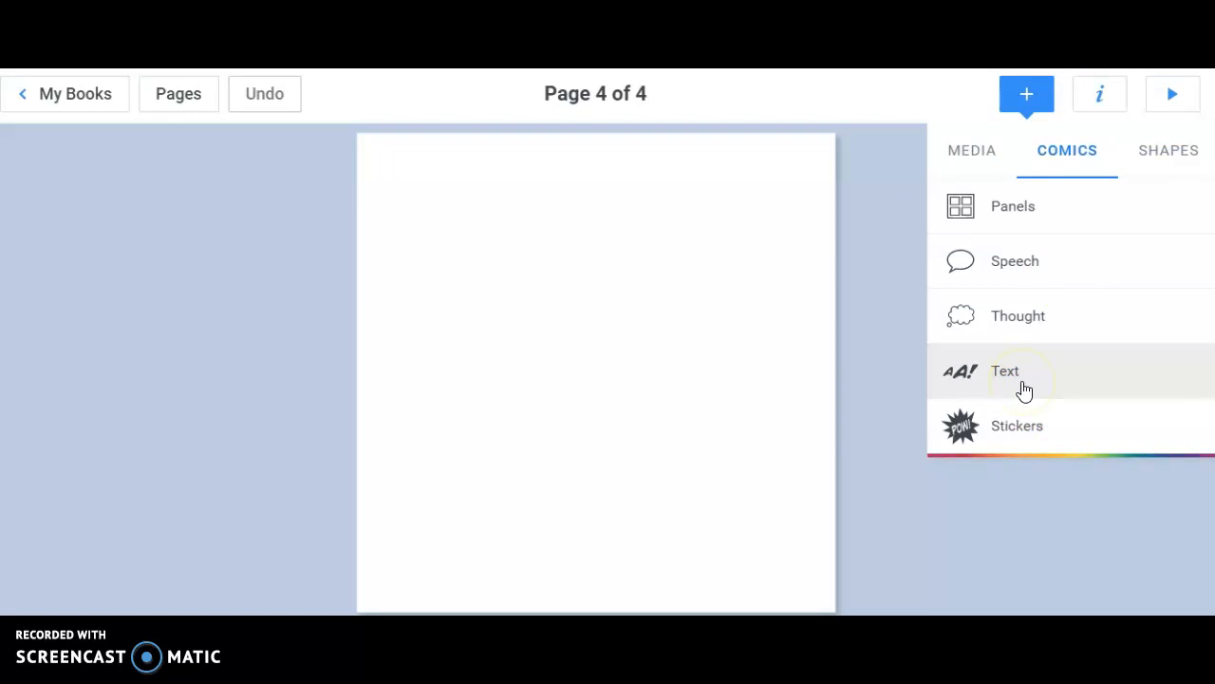
pyautogui.click(1024, 432)
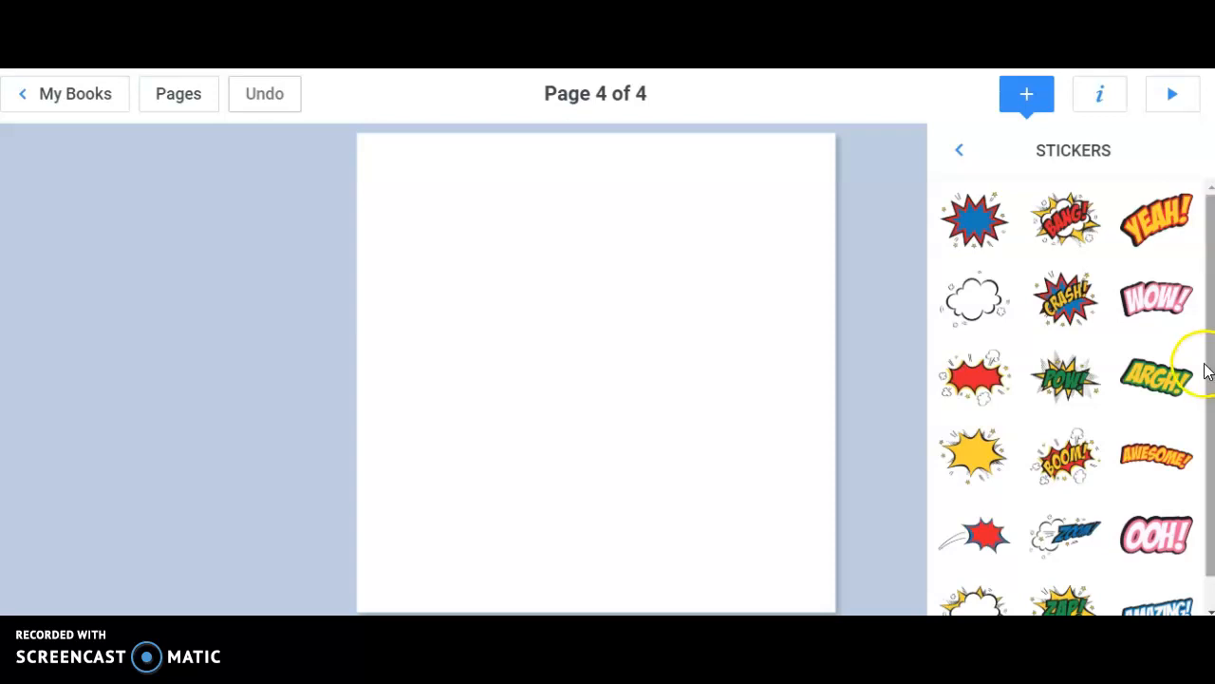
pyautogui.moveTo(1208, 309); pyautogui.dragTo(1211, 366)
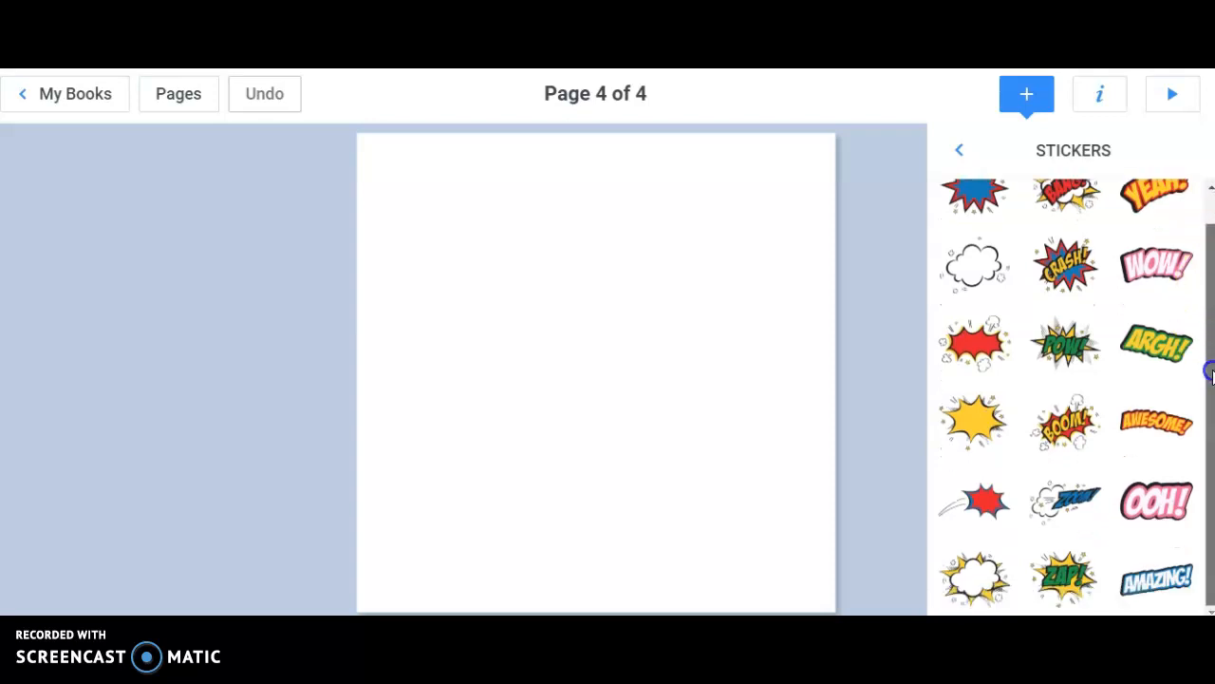
pyautogui.click(1159, 572)
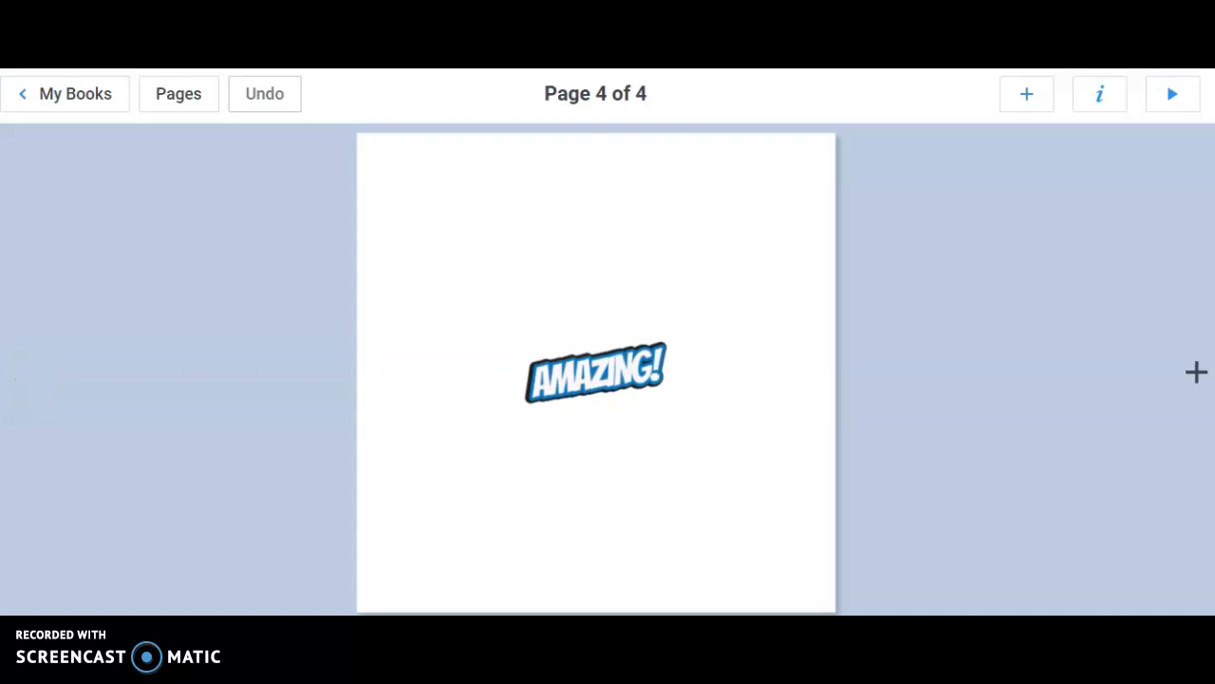
# Return to the cover and preview the book in reading mode, paging through to the end.
pyautogui.click(2, 373)
pyautogui.click(3, 372)
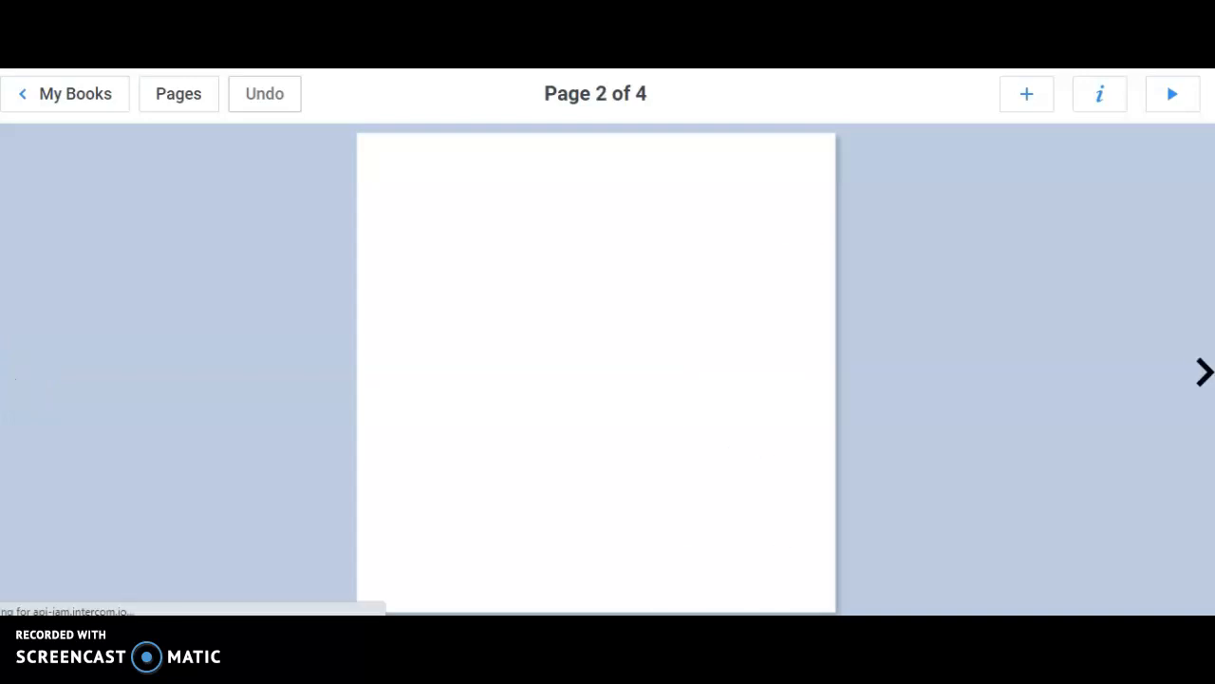
pyautogui.click(3, 372)
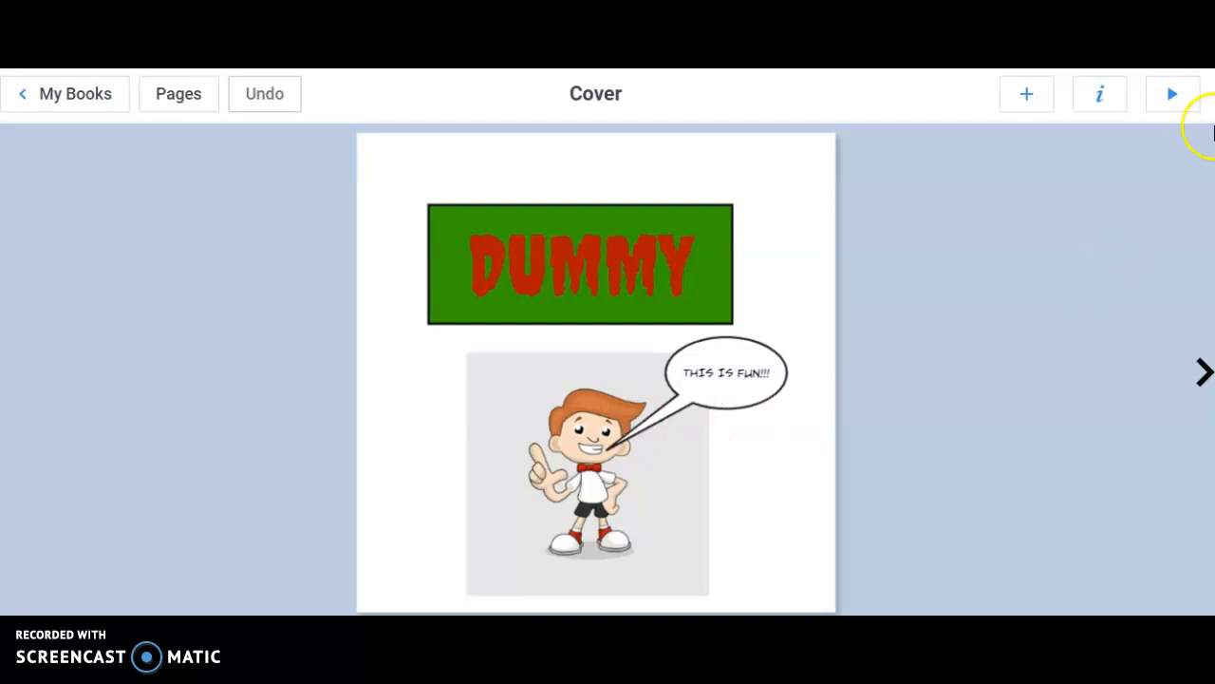
pyautogui.click(1175, 97)
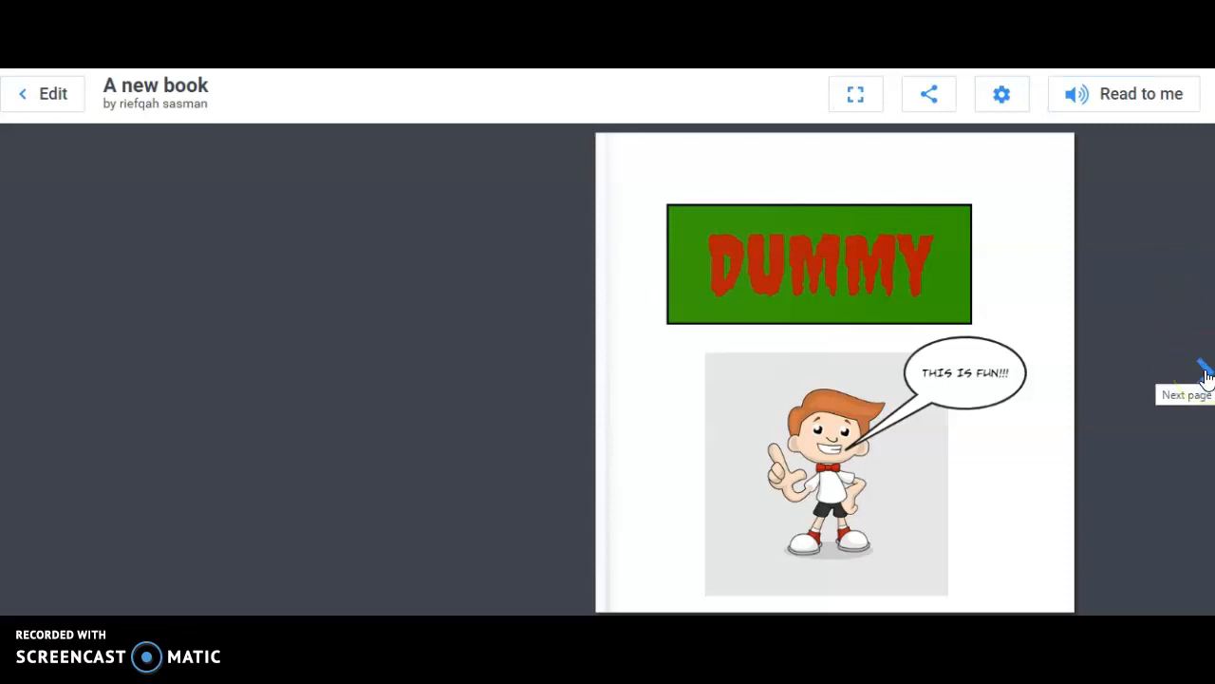
pyautogui.click(1204, 376)
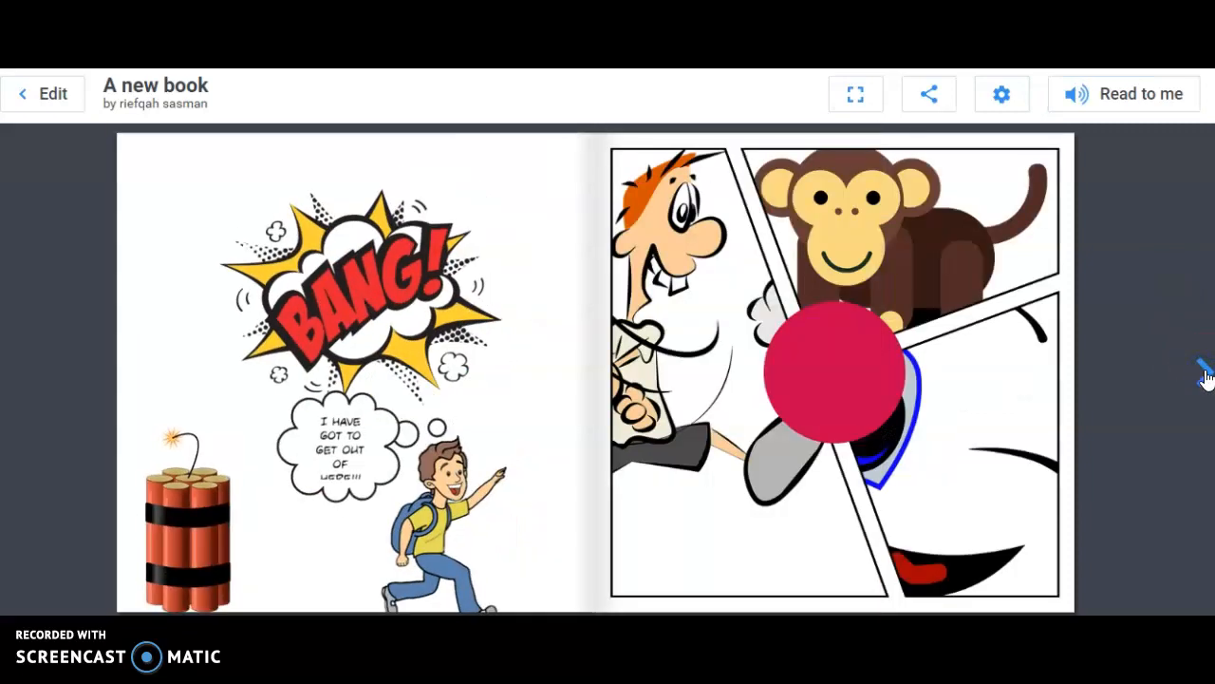
pyautogui.click(1204, 375)
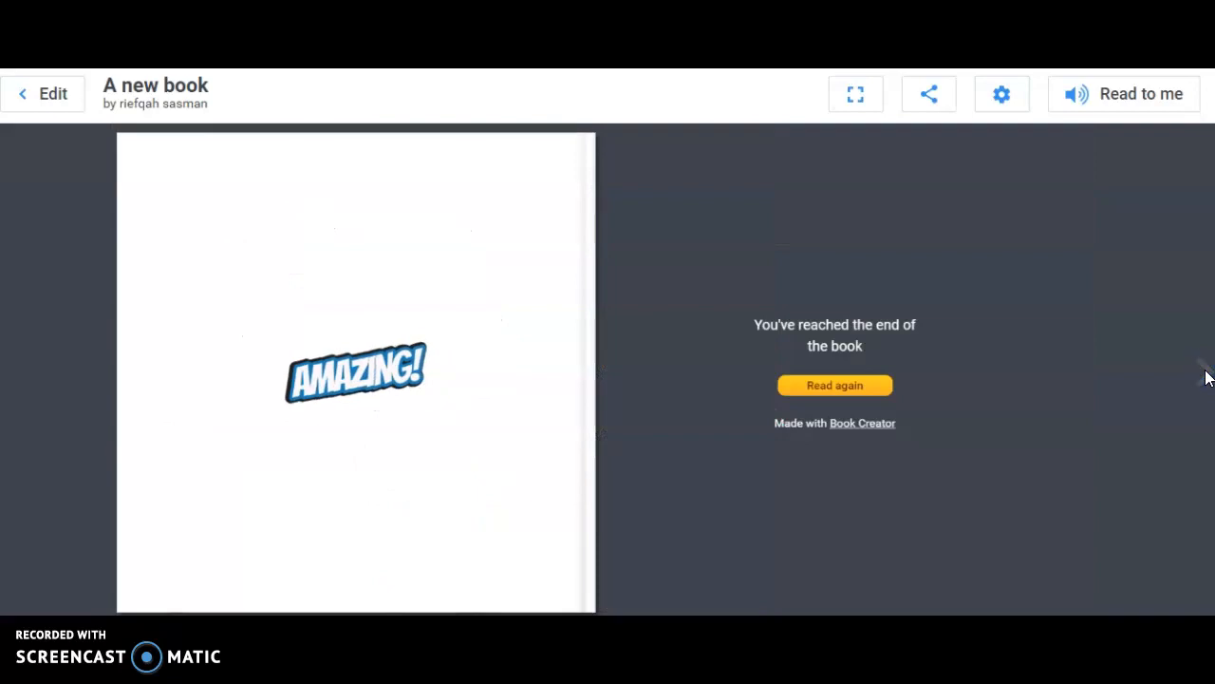